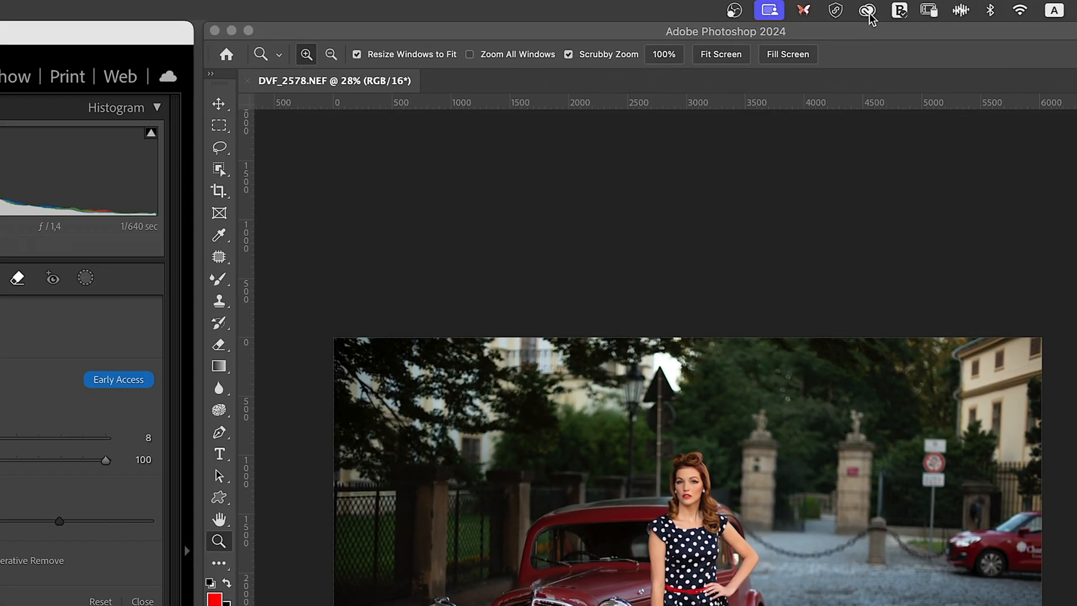
Look up the recent application updates in Creative Cloud and close its window.
click(868, 11)
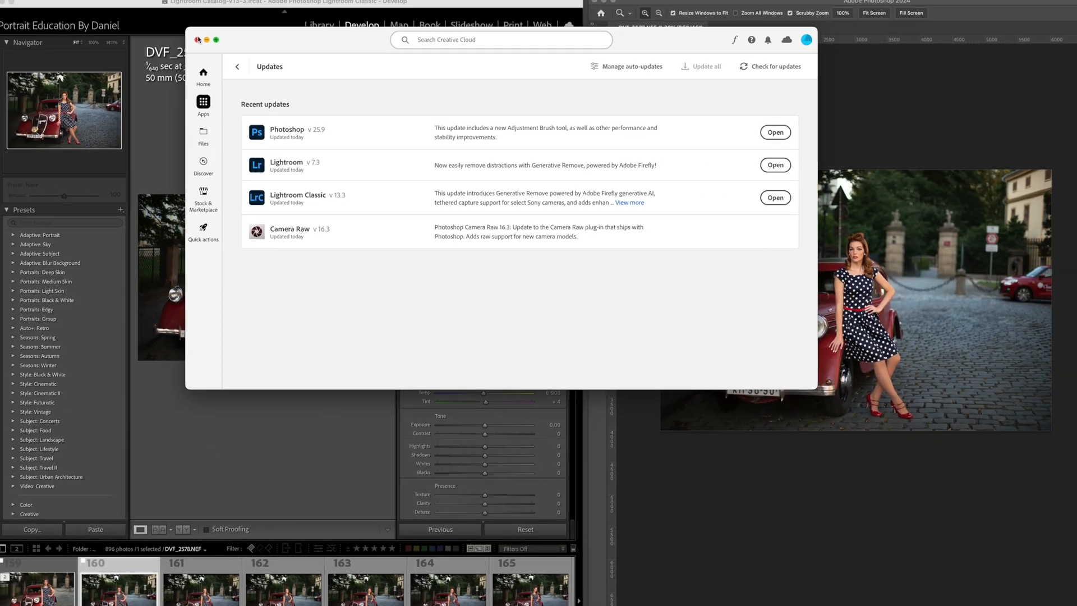
click(198, 39)
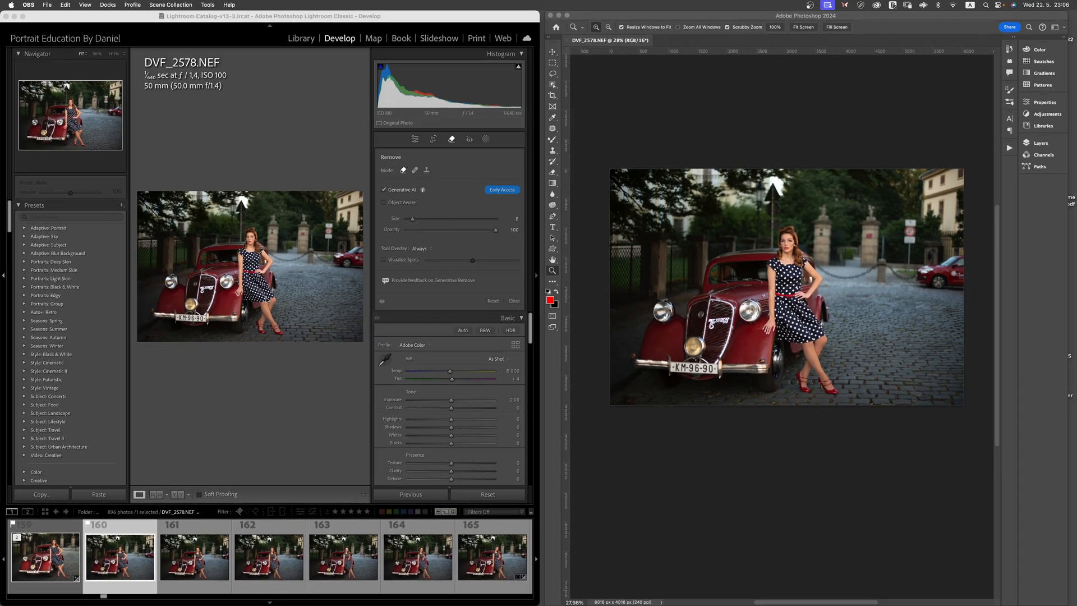
Enlarge the Lightroom Classic window, view the finished DVF_2578-Edit.tif, and return to the unedited DVF_2578.NEF.
double_click(497, 16)
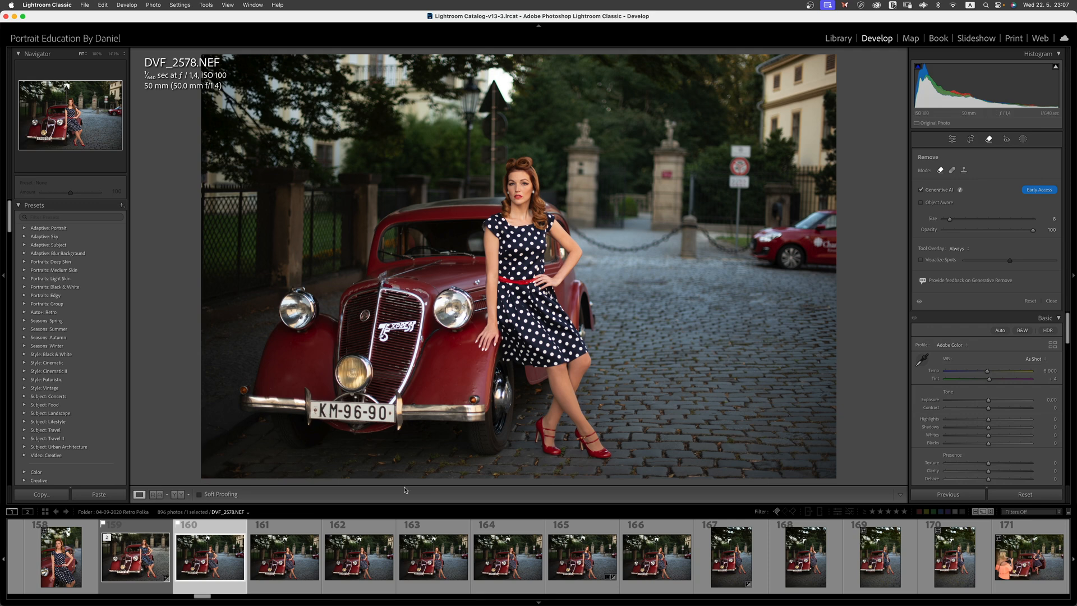
click(145, 563)
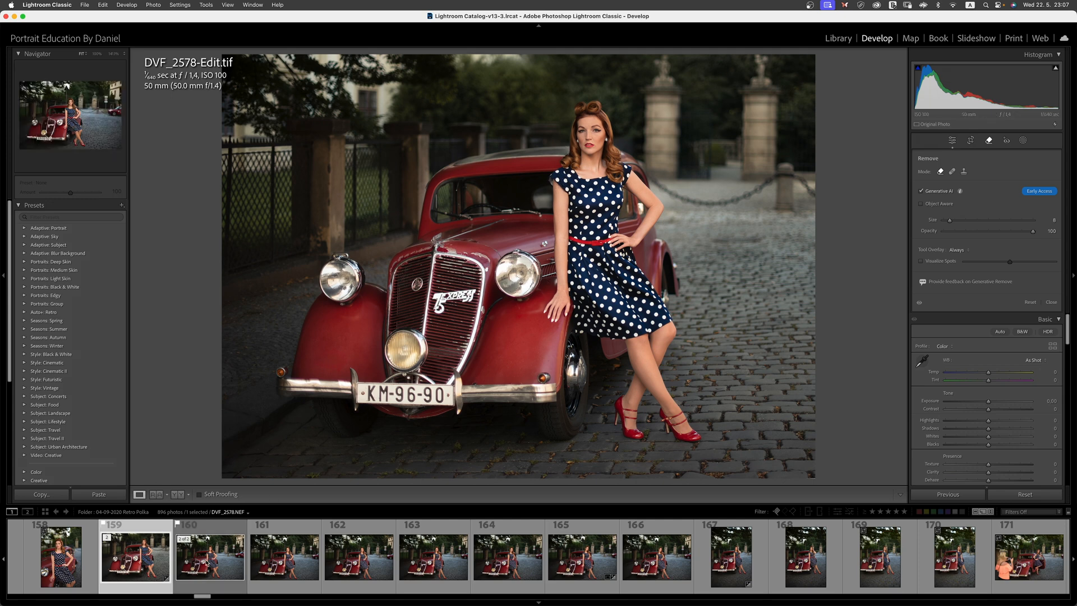
click(208, 557)
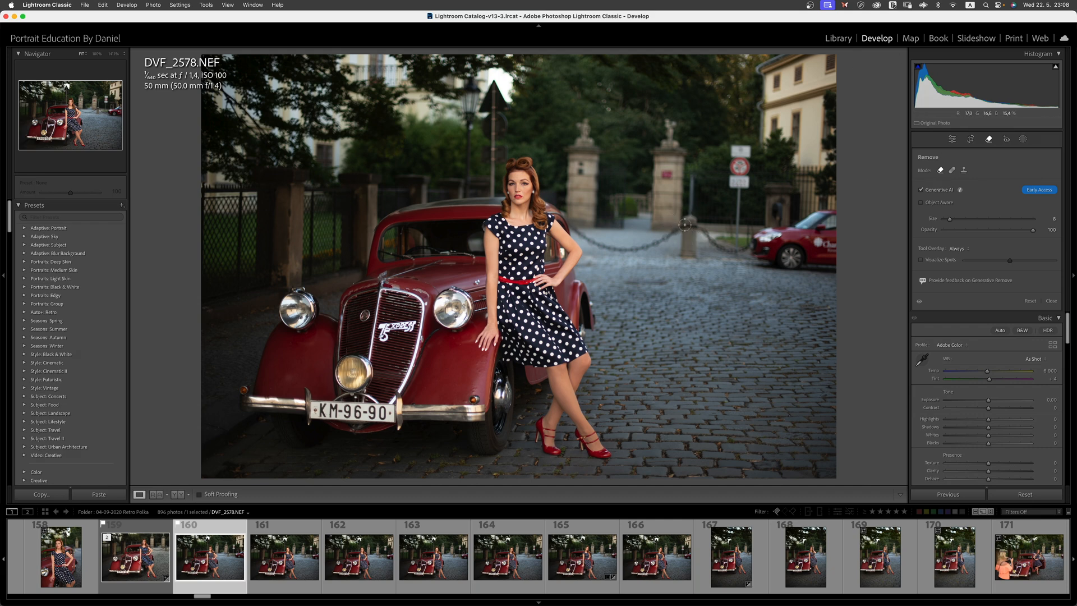
Crop DVF_2578.NEF at an 8.5 x 11 aspect ratio, tightly around the woman and the vintage car, excluding the modern red car.
click(970, 140)
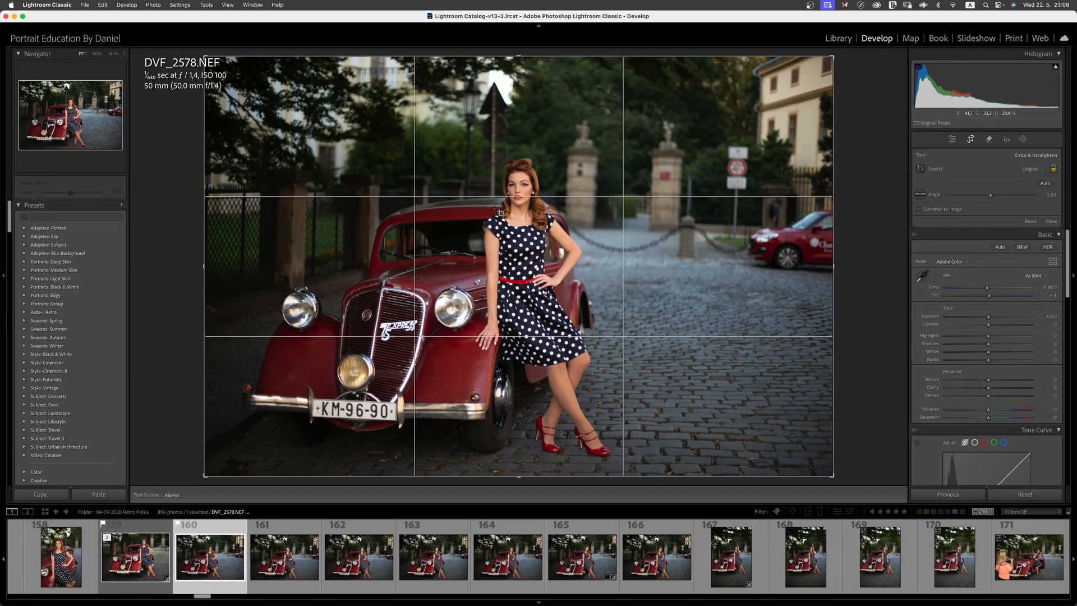
click(1029, 170)
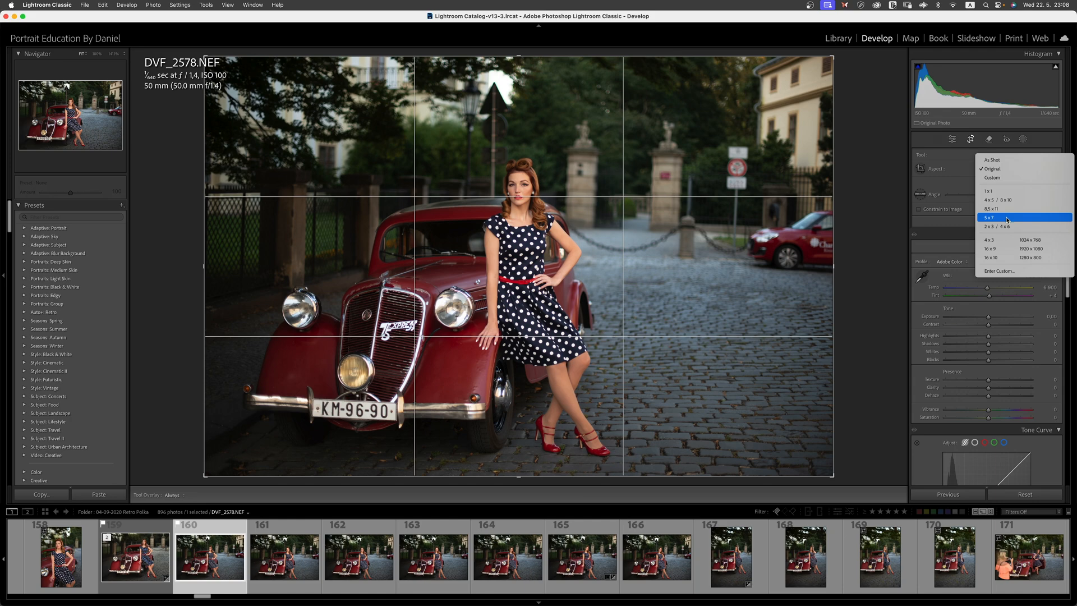
click(991, 209)
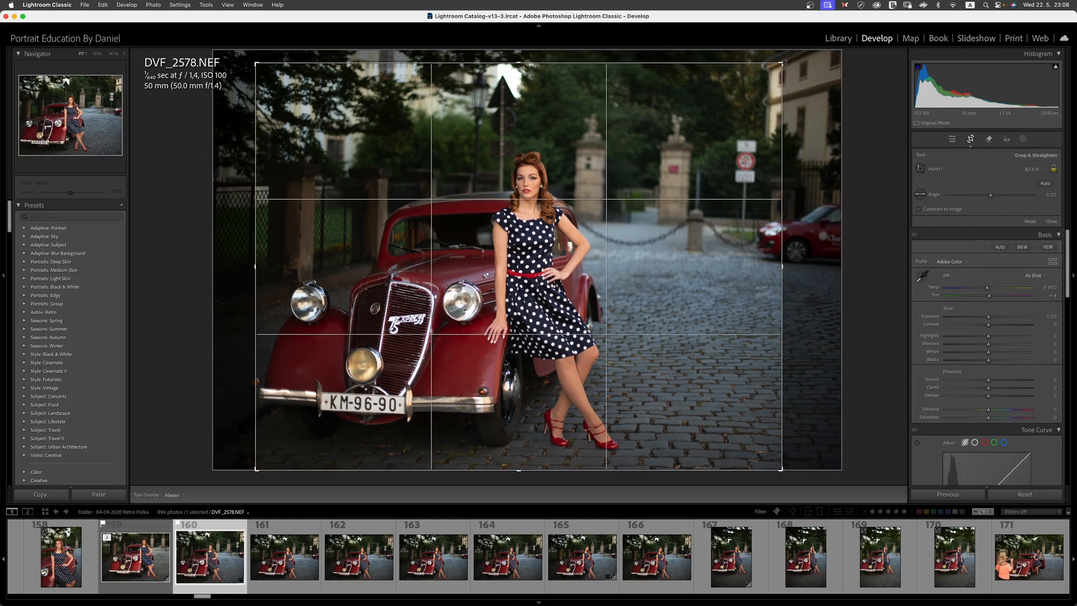
drag(756, 74, 697, 65)
drag(588, 80, 579, 89)
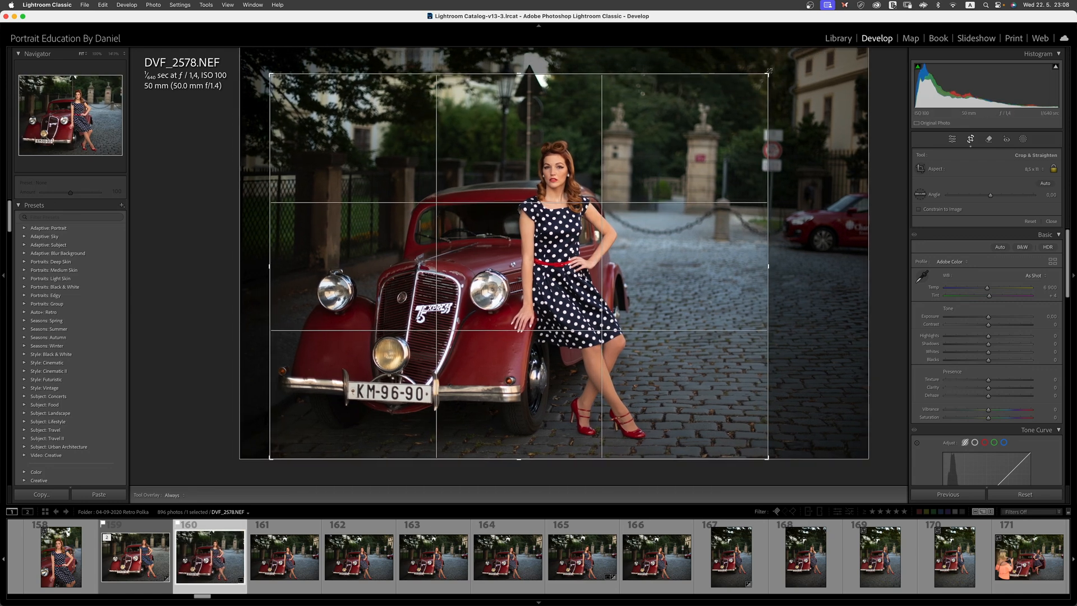
drag(768, 74, 757, 80)
drag(585, 206, 591, 207)
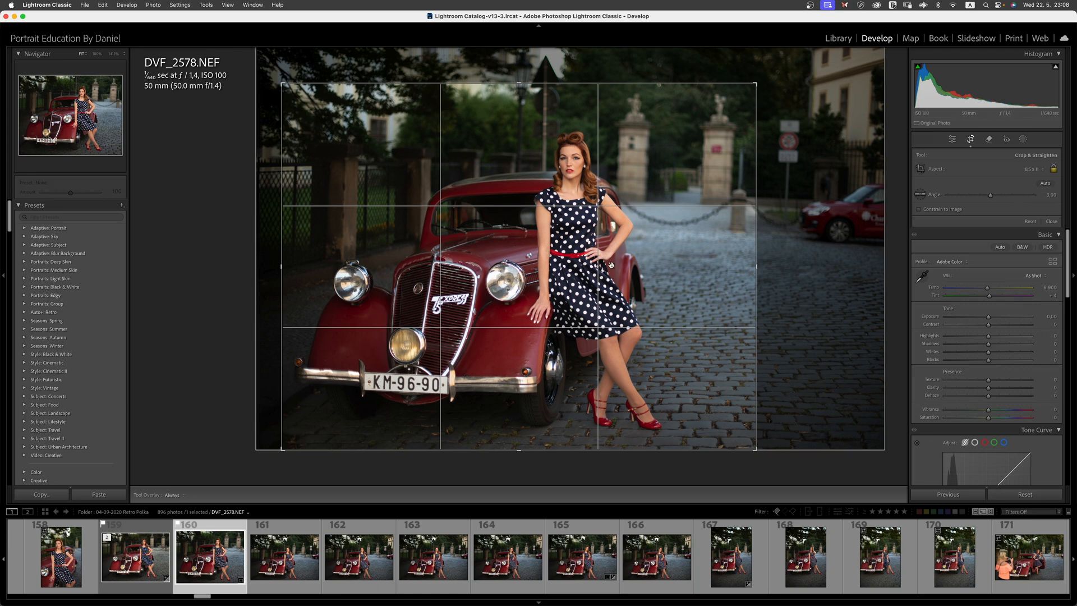
key(Return)
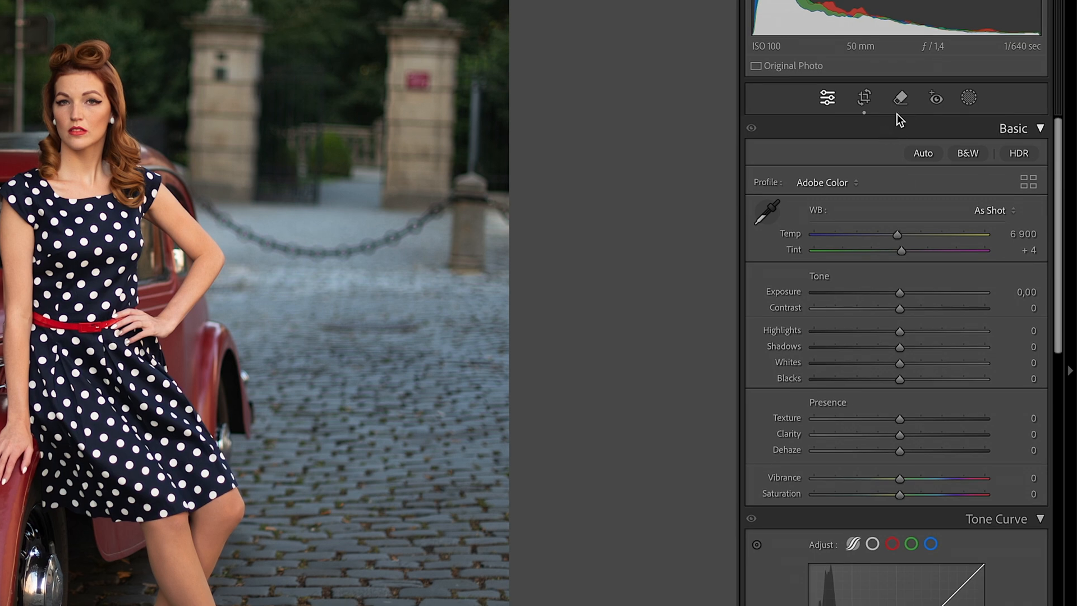
Mask the street lamp and the sign pole behind the woman with the Generative AI Remove brush at size 8.
click(901, 99)
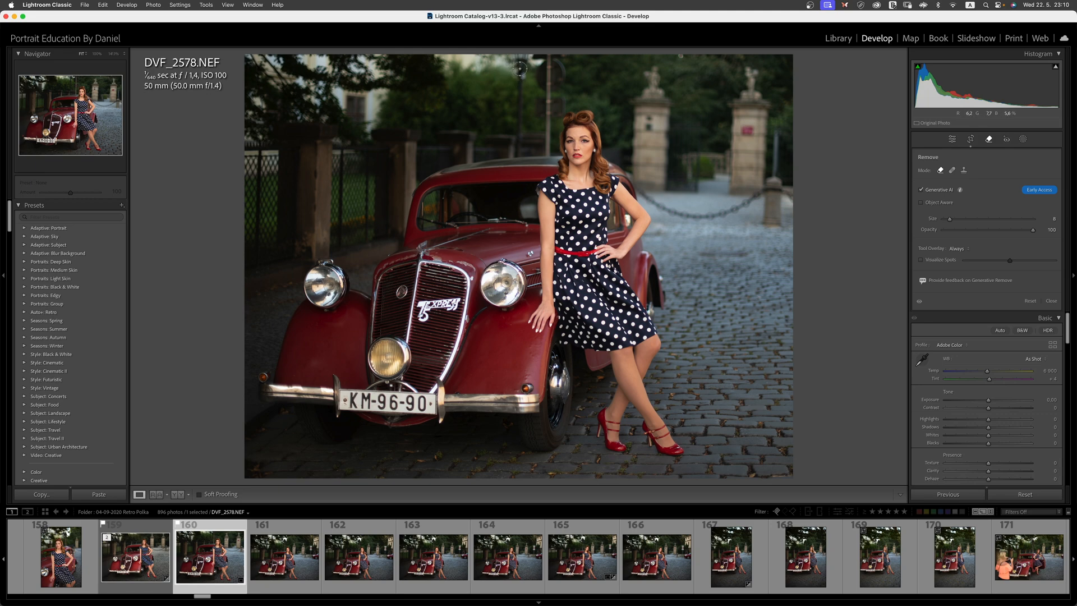
drag(519, 70, 522, 64)
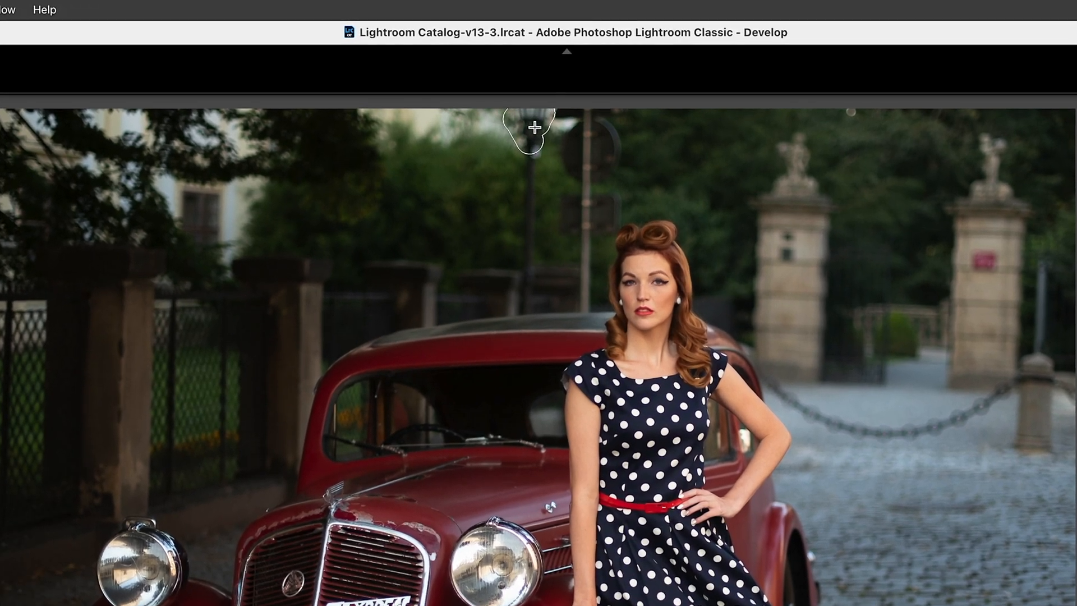
mouse_move(535, 127)
mouse_down()
mouse_move(532, 168)
mouse_move(533, 112)
mouse_move(530, 255)
mouse_move(531, 123)
mouse_move(606, 111)
mouse_move(594, 113)
mouse_move(622, 121)
mouse_move(591, 128)
mouse_move(570, 168)
mouse_move(589, 138)
mouse_move(568, 228)
mouse_move(588, 205)
mouse_move(602, 223)
mouse_move(612, 211)
mouse_move(581, 236)
mouse_move(583, 309)
mouse_up()
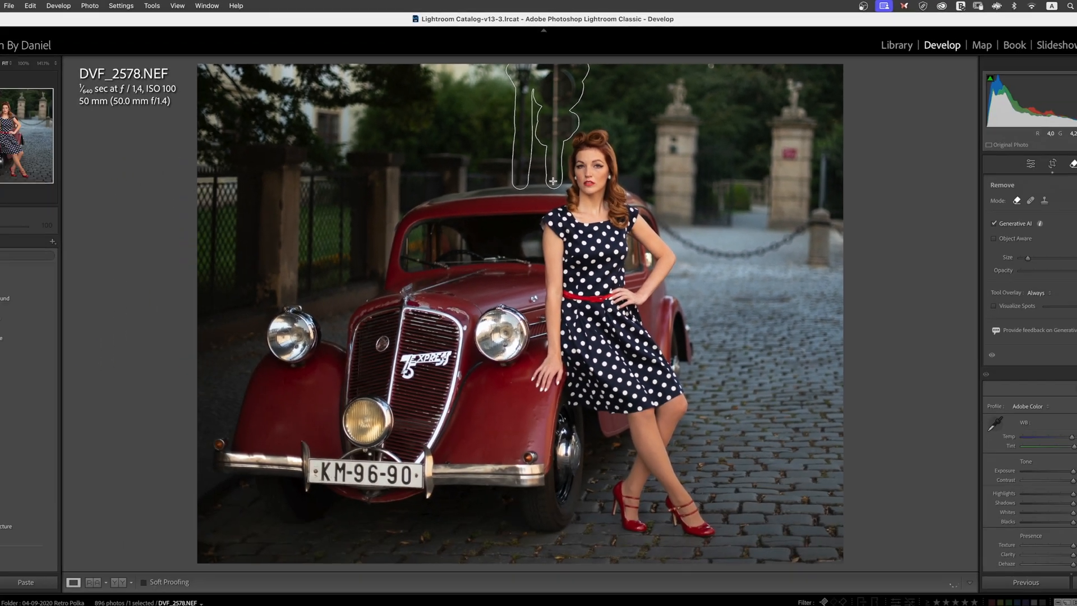
drag(553, 181, 555, 183)
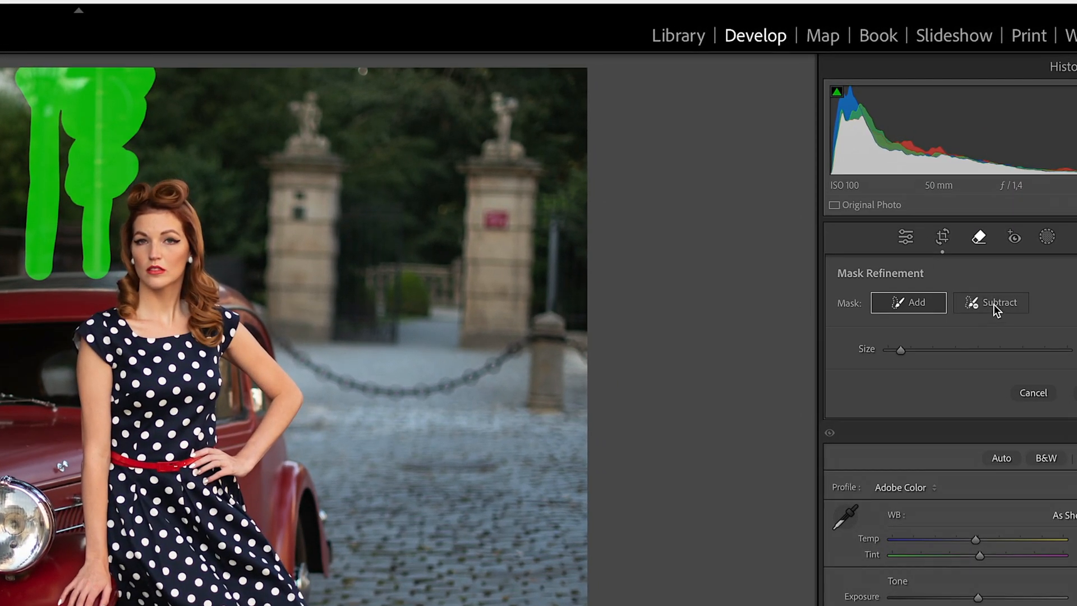
Refine the removal mask by subtracting an area around the sign, painting it back in, and applying the removal.
click(996, 172)
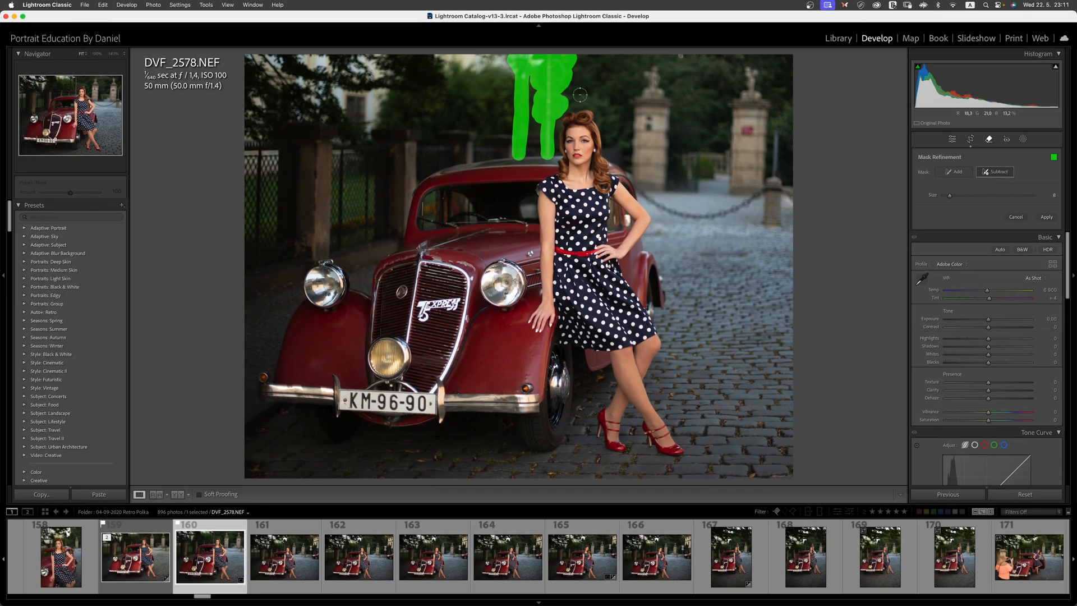
mouse_move(579, 80)
mouse_down()
mouse_move(571, 87)
mouse_move(578, 59)
mouse_move(567, 54)
mouse_move(569, 88)
mouse_move(553, 59)
mouse_move(557, 80)
mouse_up()
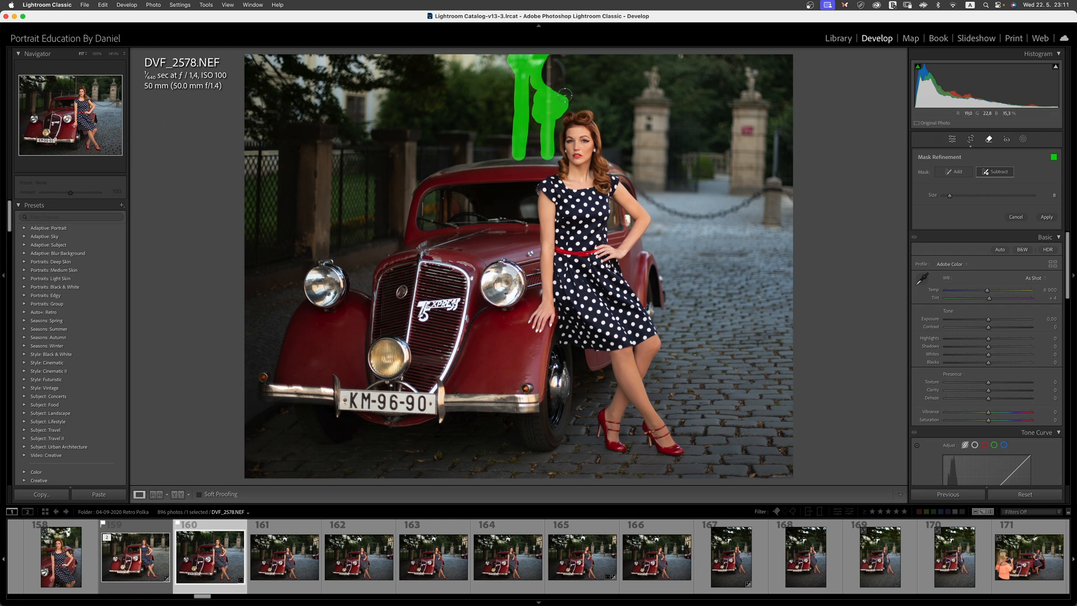
click(954, 174)
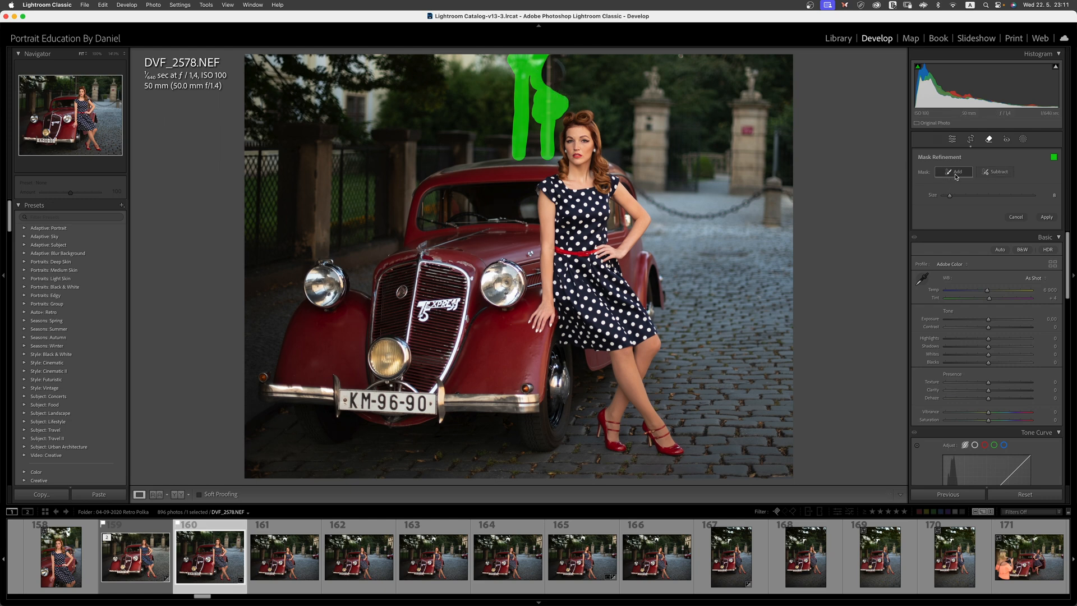
mouse_move(537, 75)
mouse_down()
mouse_move(558, 59)
mouse_move(564, 87)
mouse_move(565, 63)
mouse_up()
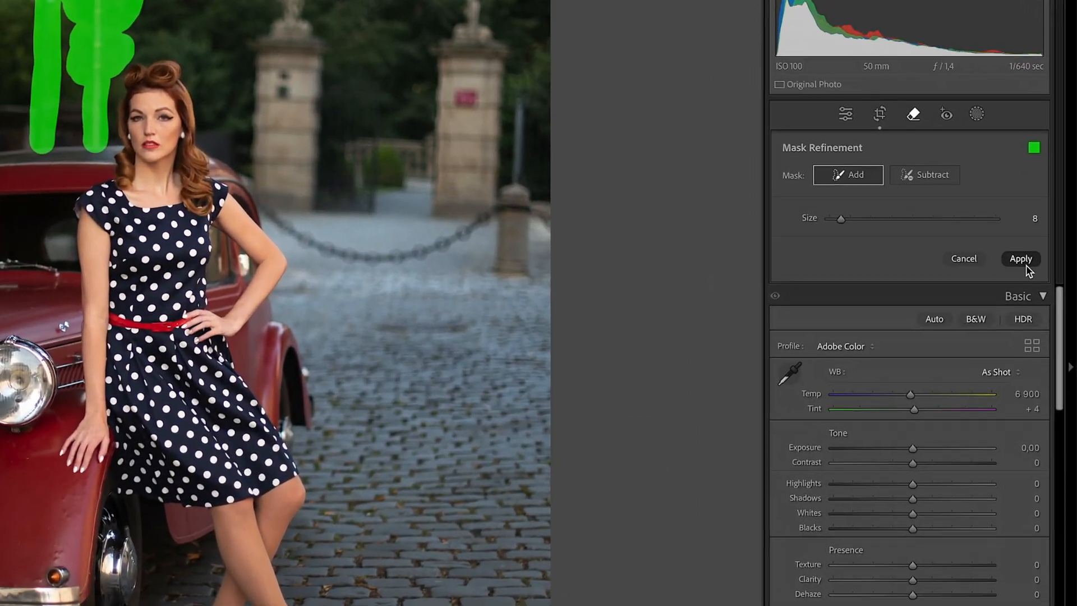
click(1046, 216)
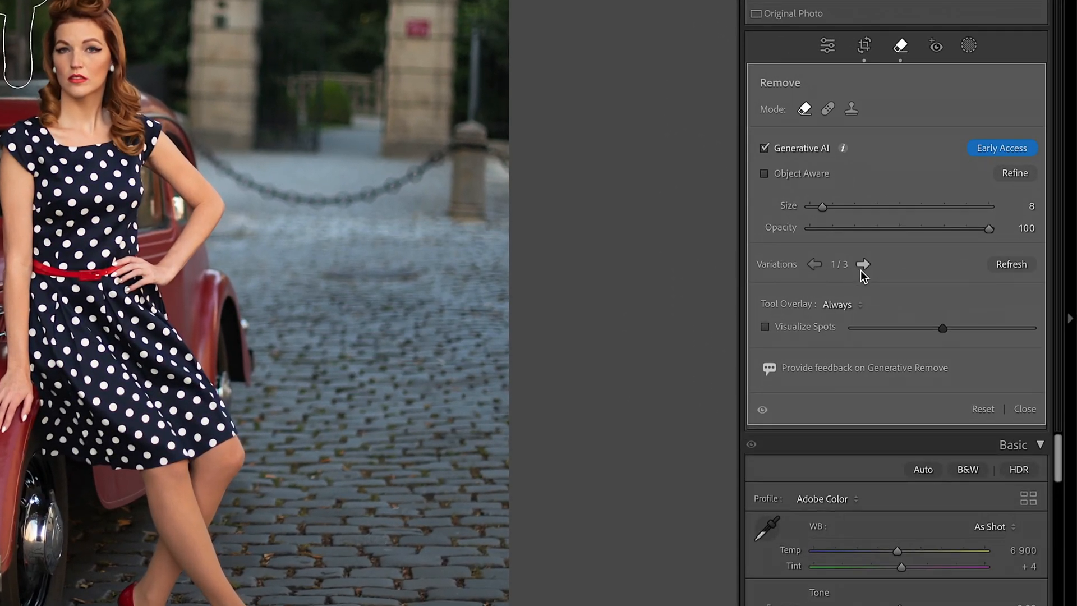
Compare the three generated variations of the lamp and pole removal and keep variation 2.
click(864, 265)
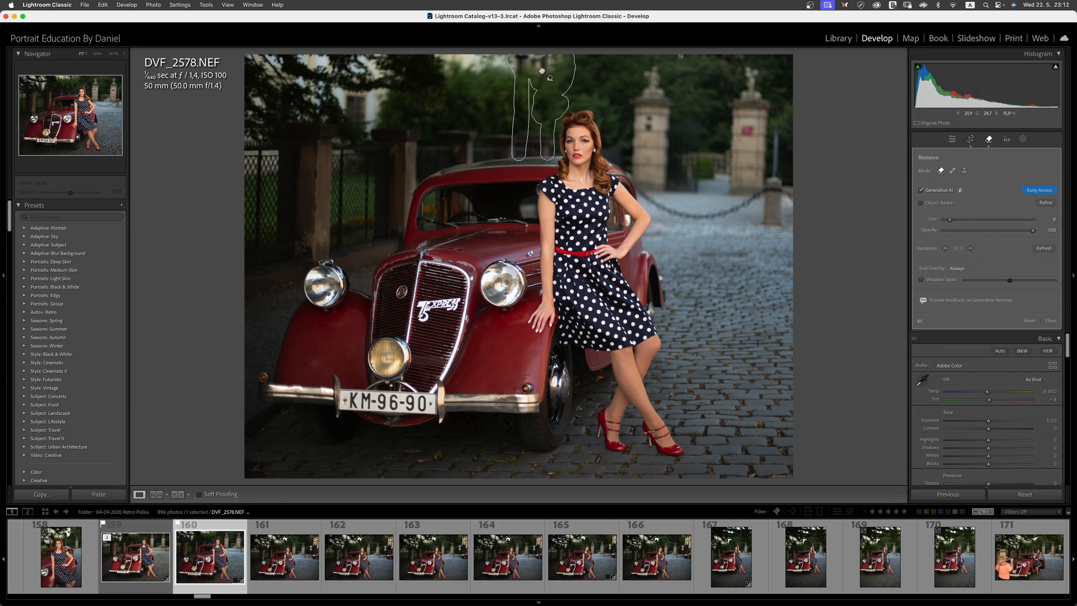
click(970, 248)
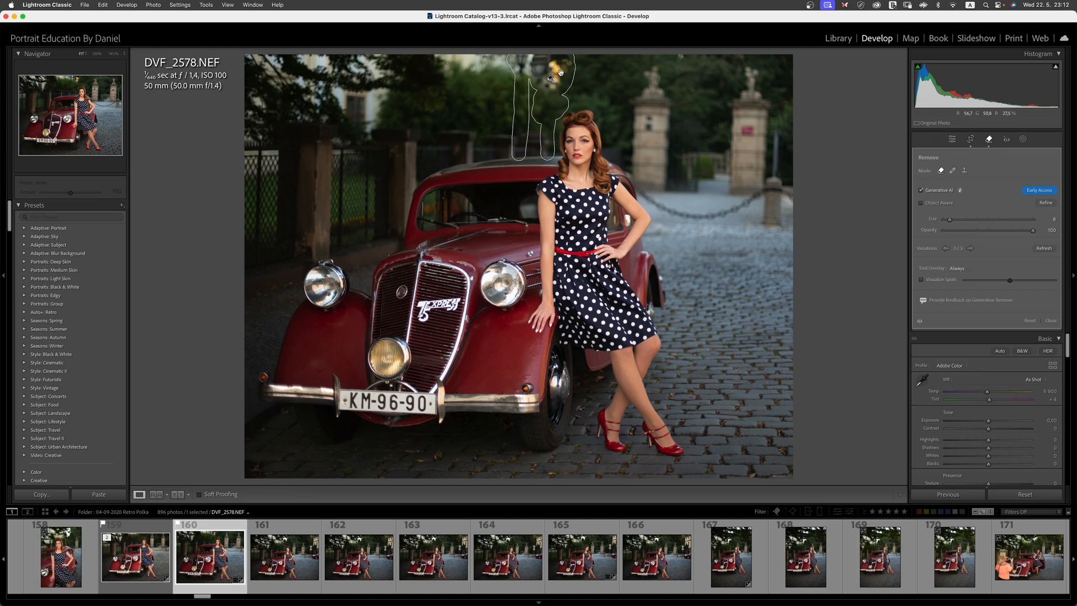
click(946, 248)
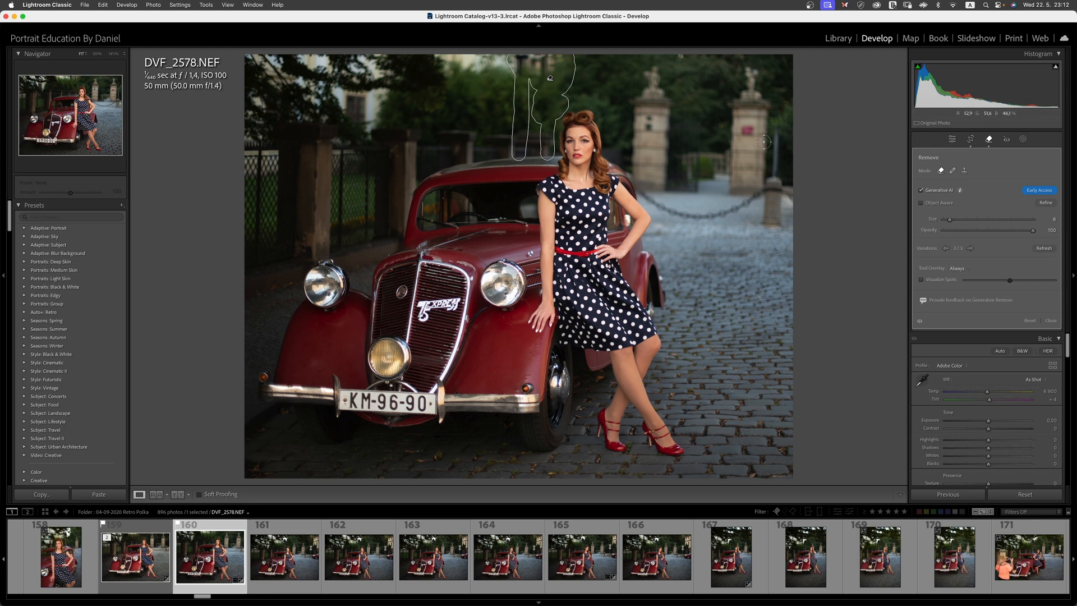
Remove the chain, the stone bollard and the post above it using the generative brush at size 7.
scroll(776, 137, down, 2)
mouse_move(775, 136)
mouse_down()
mouse_move(766, 194)
mouse_move(778, 182)
mouse_move(789, 199)
mouse_move(770, 191)
mouse_move(772, 228)
mouse_move(778, 193)
mouse_move(774, 222)
mouse_move(774, 193)
mouse_move(685, 219)
mouse_move(628, 173)
mouse_up()
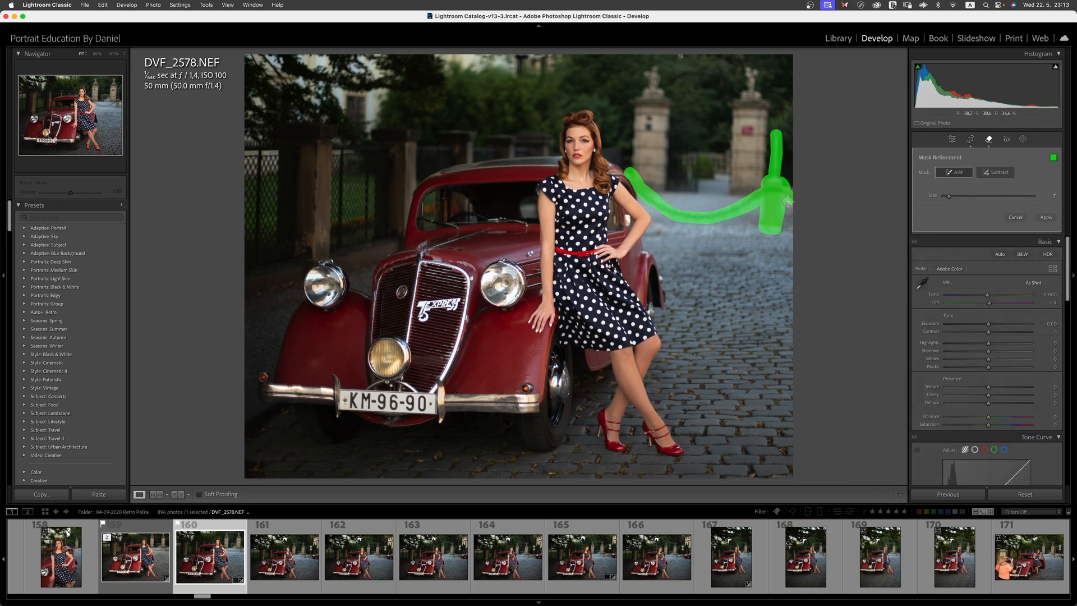
click(1046, 217)
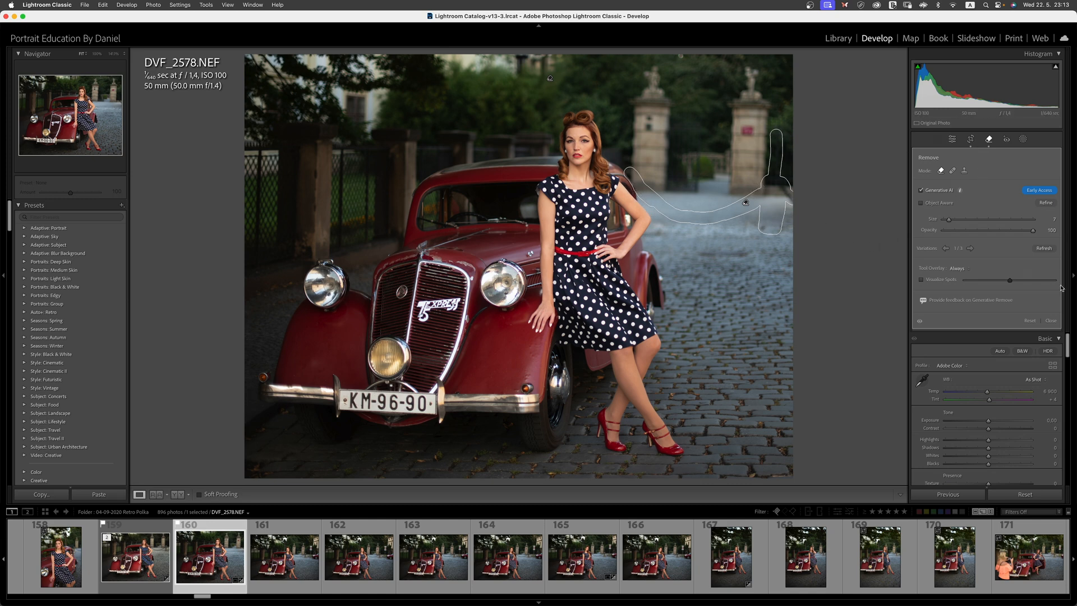
Compare the three generated variations of the chain and bollard removal, keep variation 2, and leave the Remove tool.
click(970, 249)
click(970, 249)
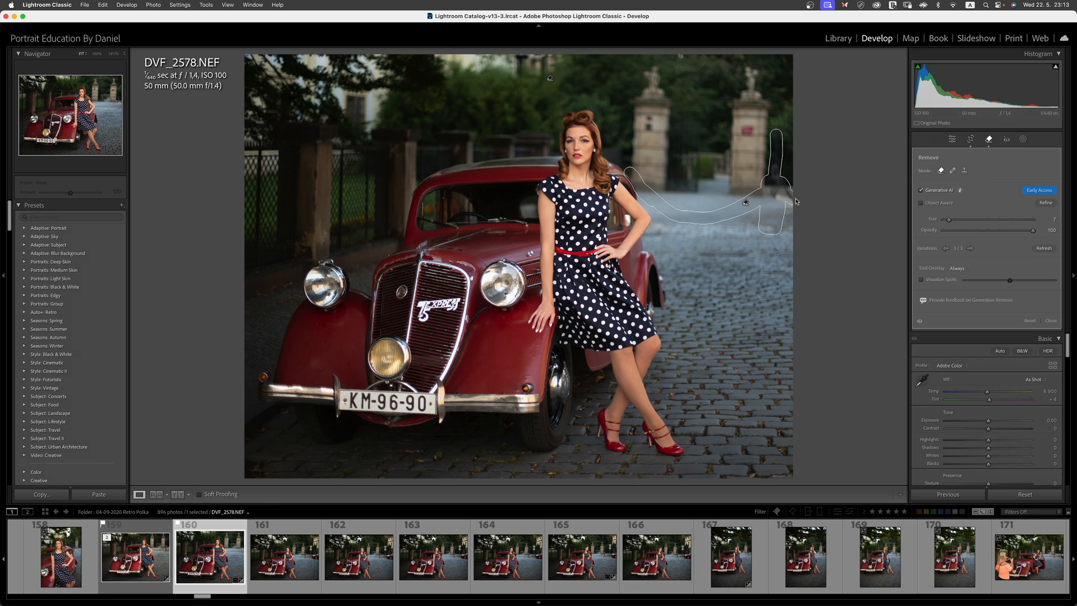
click(945, 248)
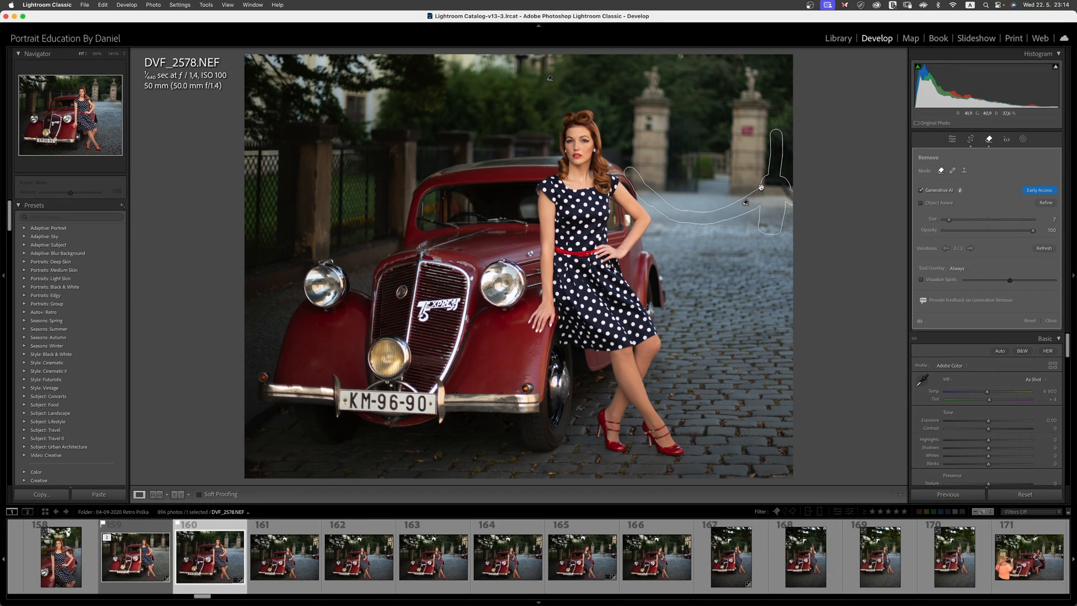
click(948, 141)
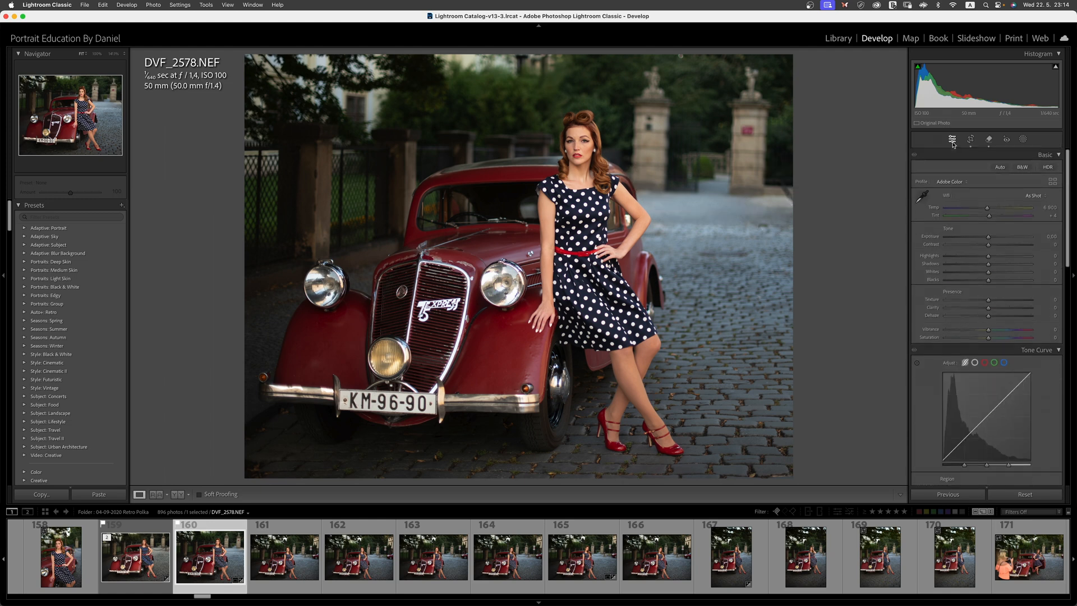
Try to remove the red sign from the gate pillar with a size 7 Generative AI Remove mask.
click(990, 139)
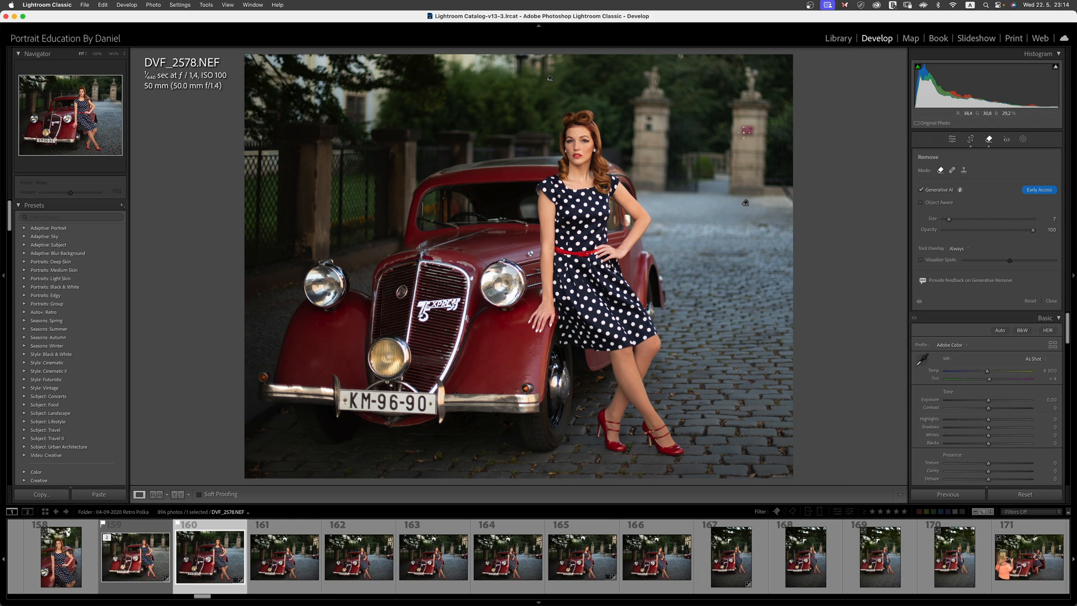
drag(744, 131, 746, 132)
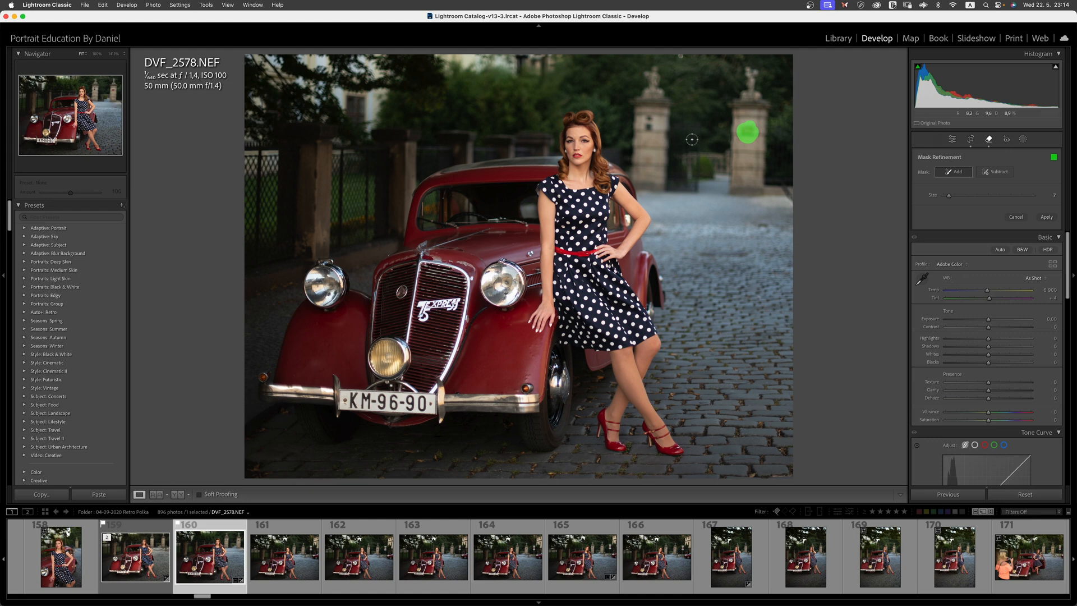
drag(748, 149, 751, 149)
click(1047, 217)
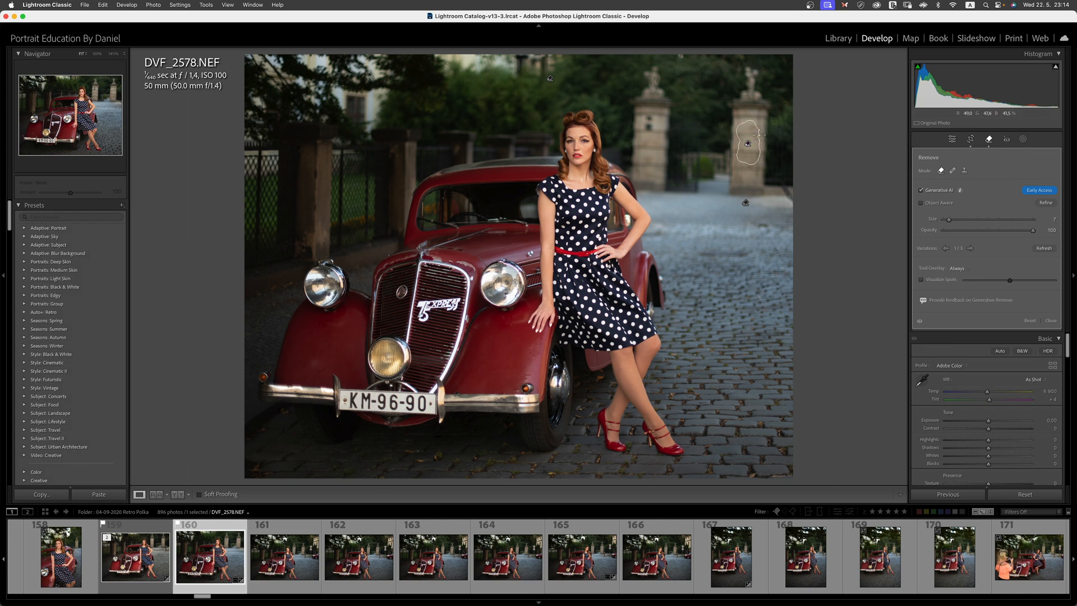
Try a horizontal removal stroke across the gate pillar, and undo it together with the red sign's removal.
drag(765, 135, 720, 133)
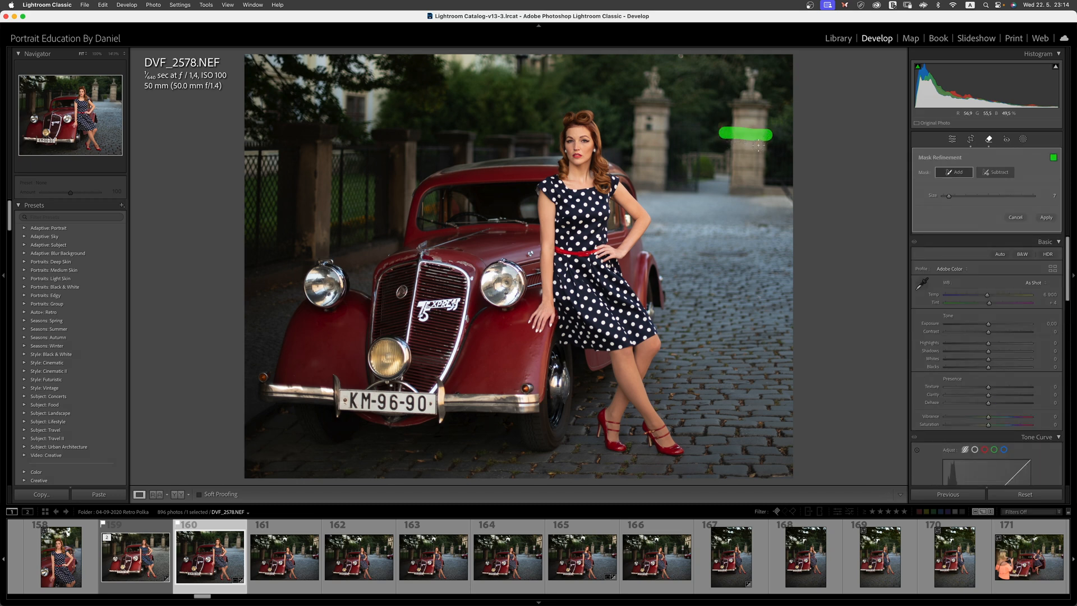
key(super+z)
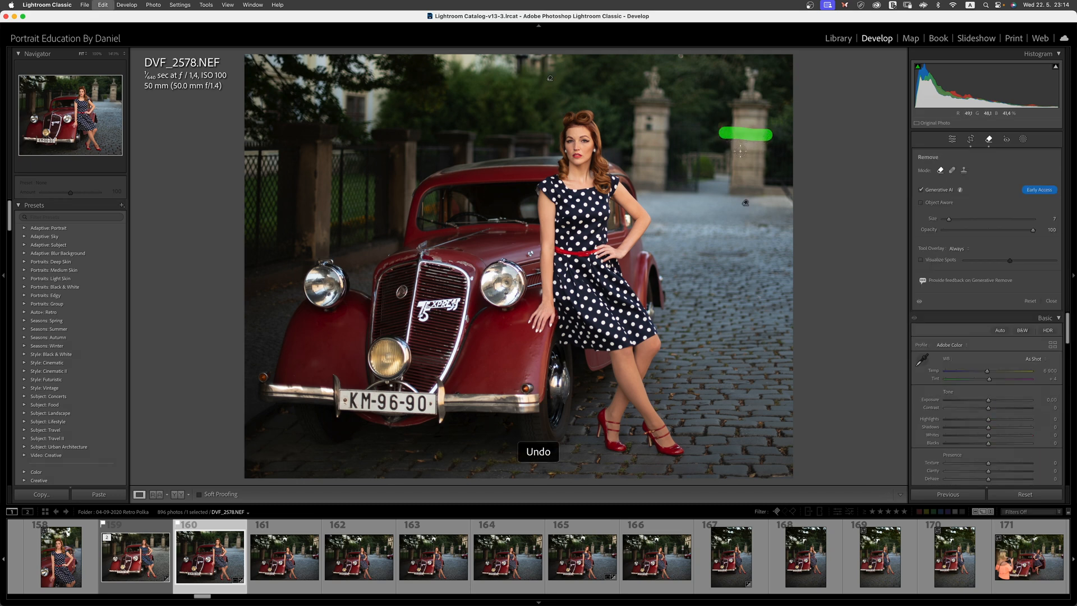
click(746, 203)
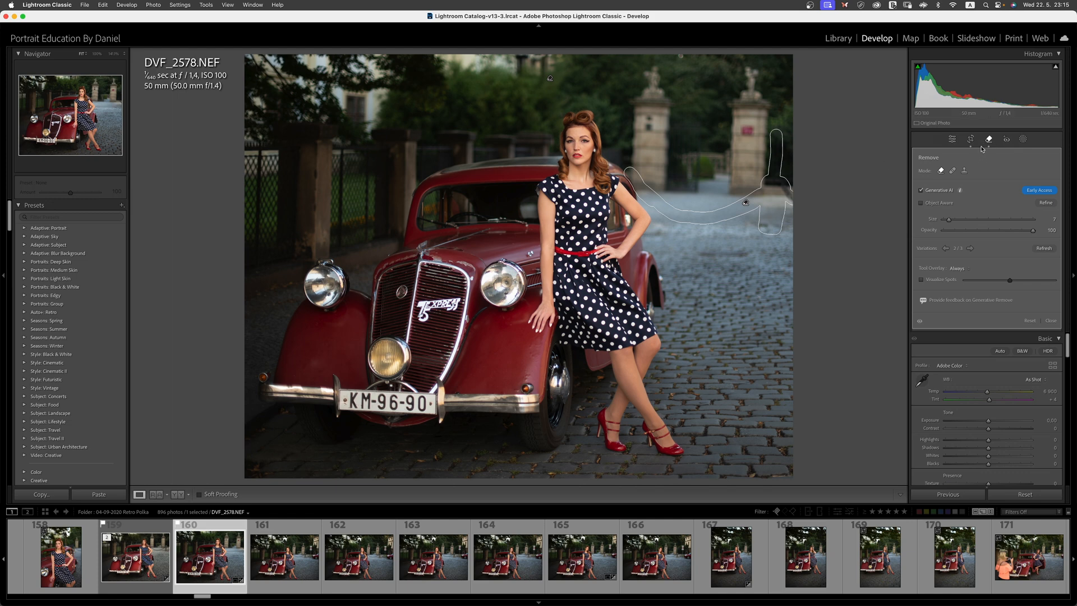
click(952, 138)
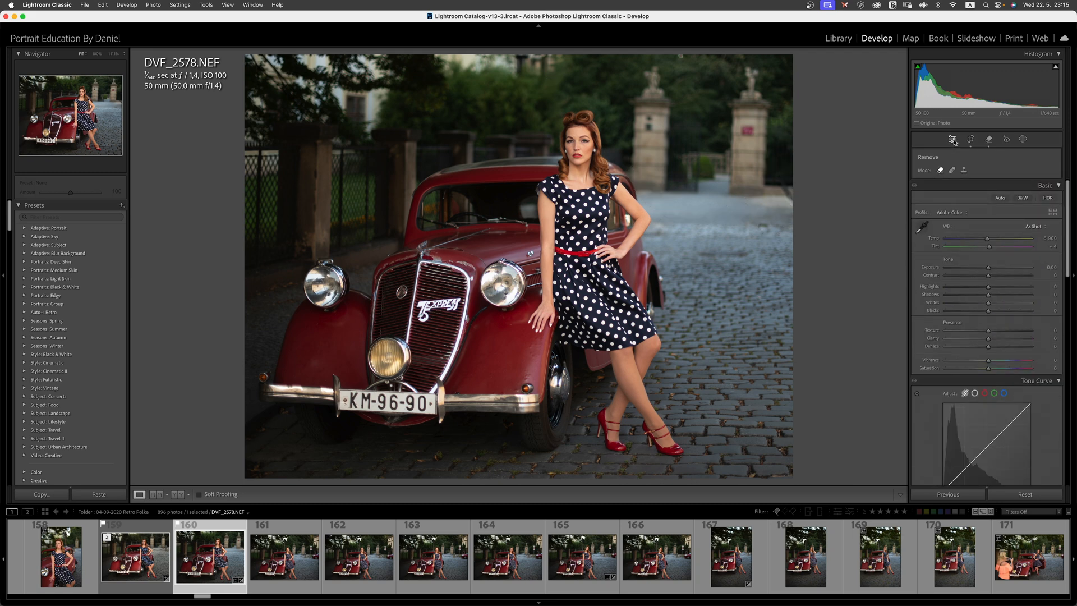
Reset all develop settings of DVF_2578.NEF, discarding its crop and the generative removals.
click(988, 138)
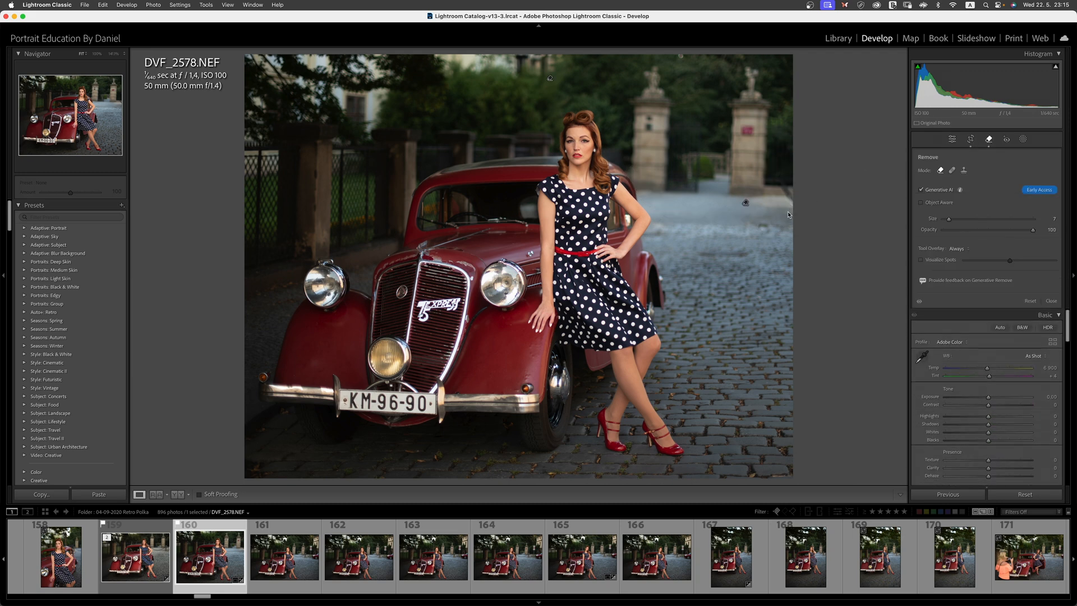
click(745, 203)
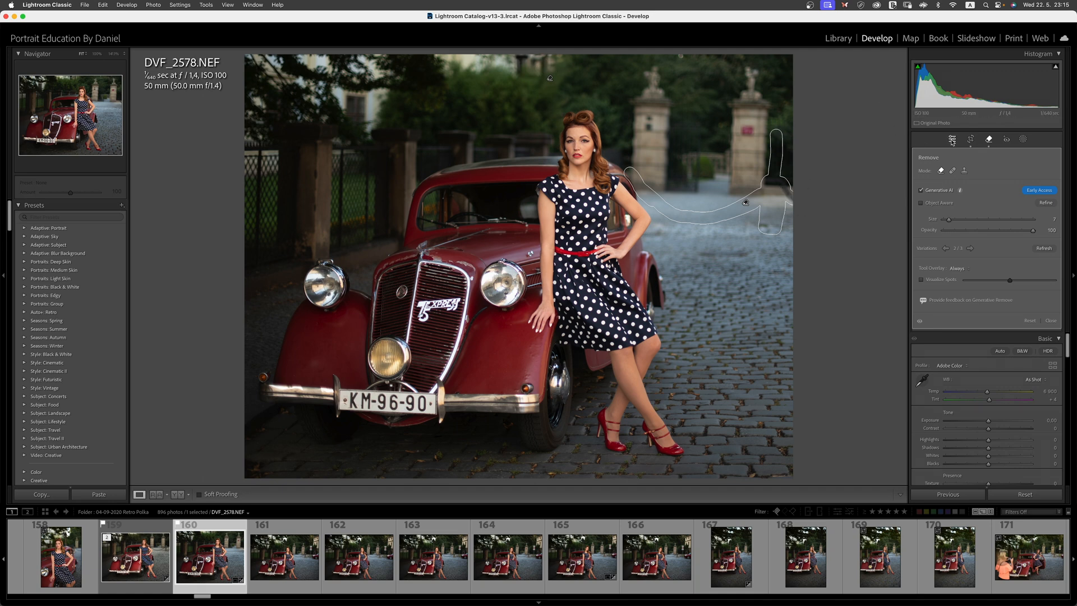
click(971, 139)
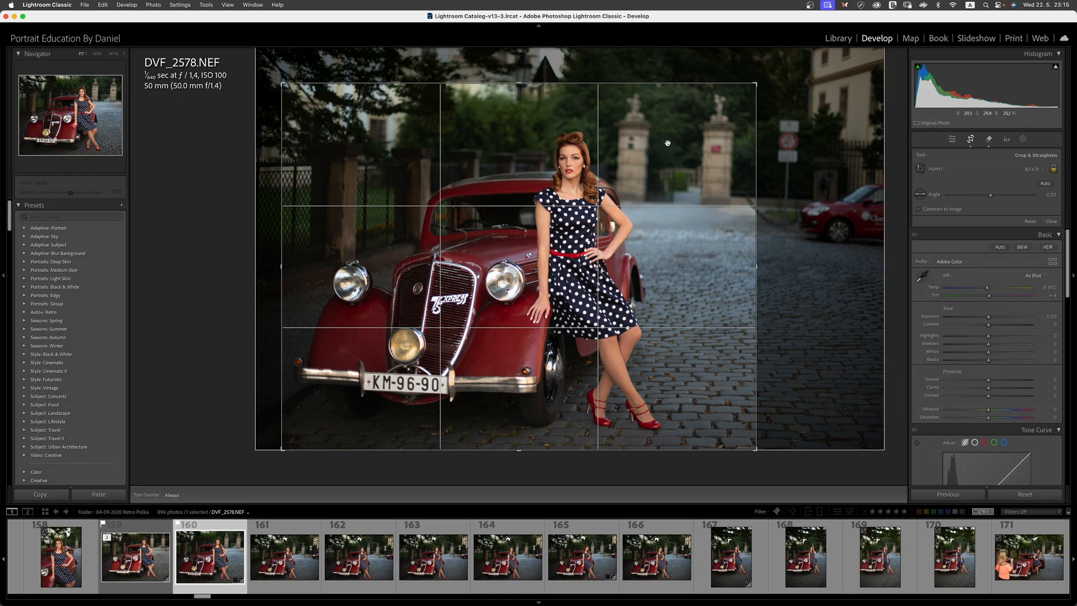
right_click(202, 547)
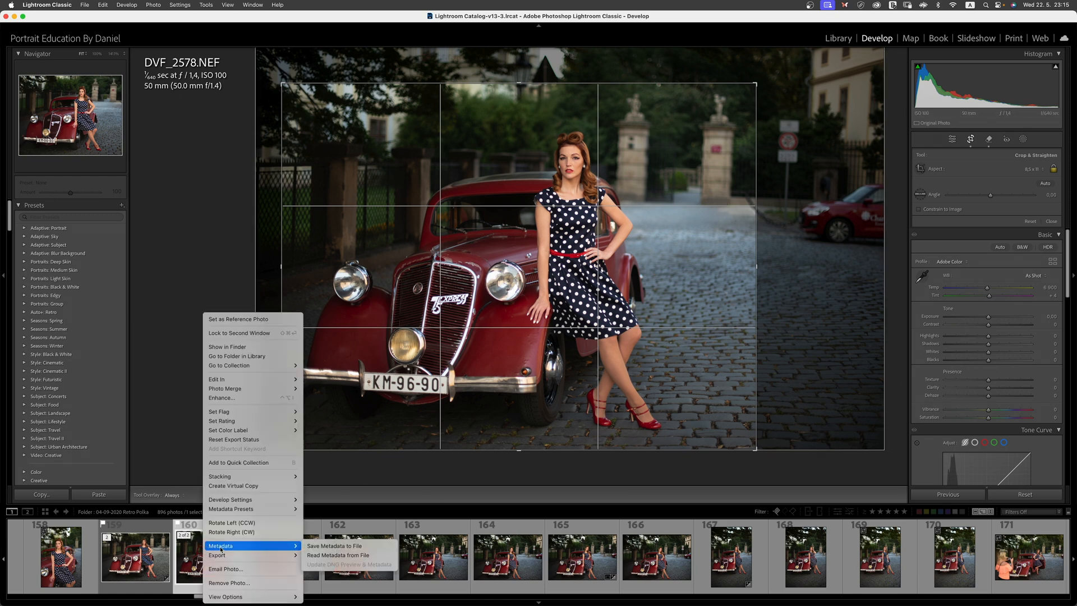
mouse_move(242, 499)
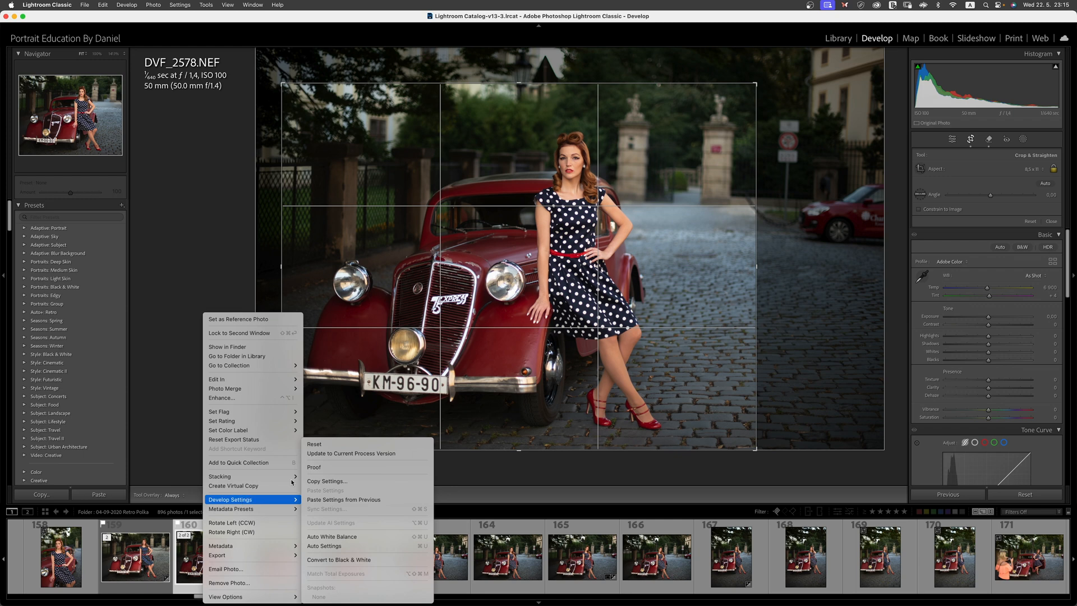
click(317, 444)
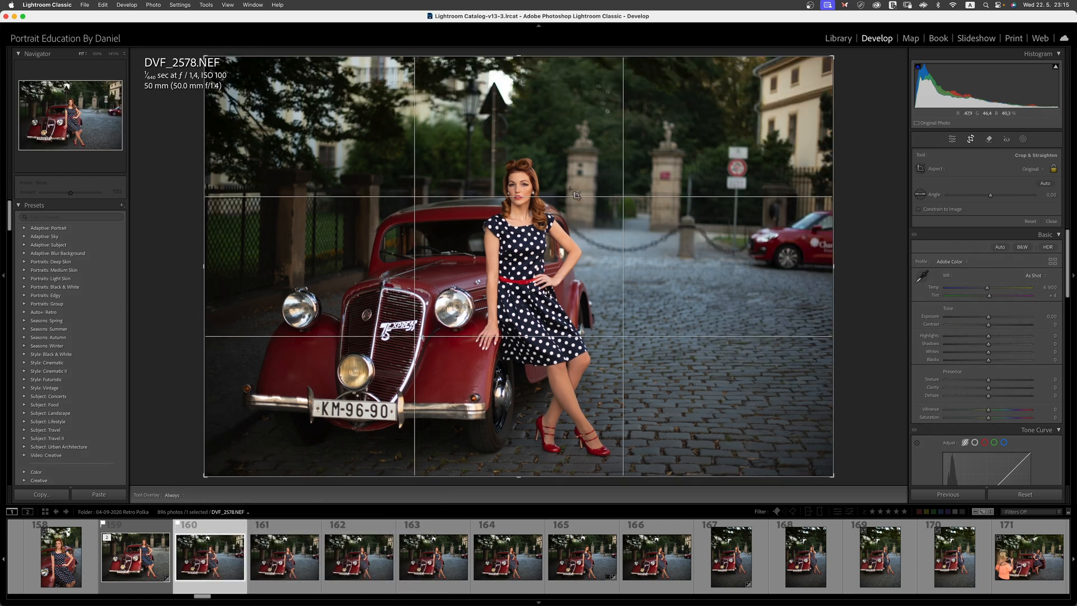
Try to remove the street lamp and triangular sign above the vintage car's roof with a size 10 Generative AI Remove mask.
click(989, 139)
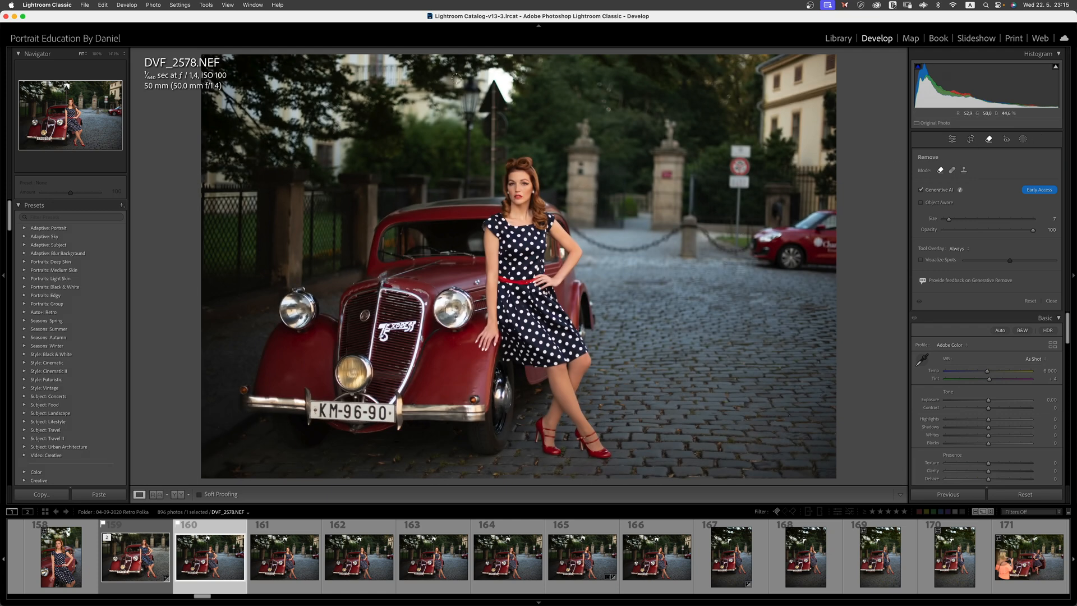
scroll(494, 85, up, 3)
mouse_move(469, 85)
mouse_down()
mouse_move(467, 180)
mouse_move(477, 102)
mouse_move(494, 86)
mouse_move(505, 109)
mouse_move(491, 115)
mouse_move(508, 123)
mouse_move(489, 143)
mouse_move(498, 153)
mouse_move(491, 191)
mouse_up()
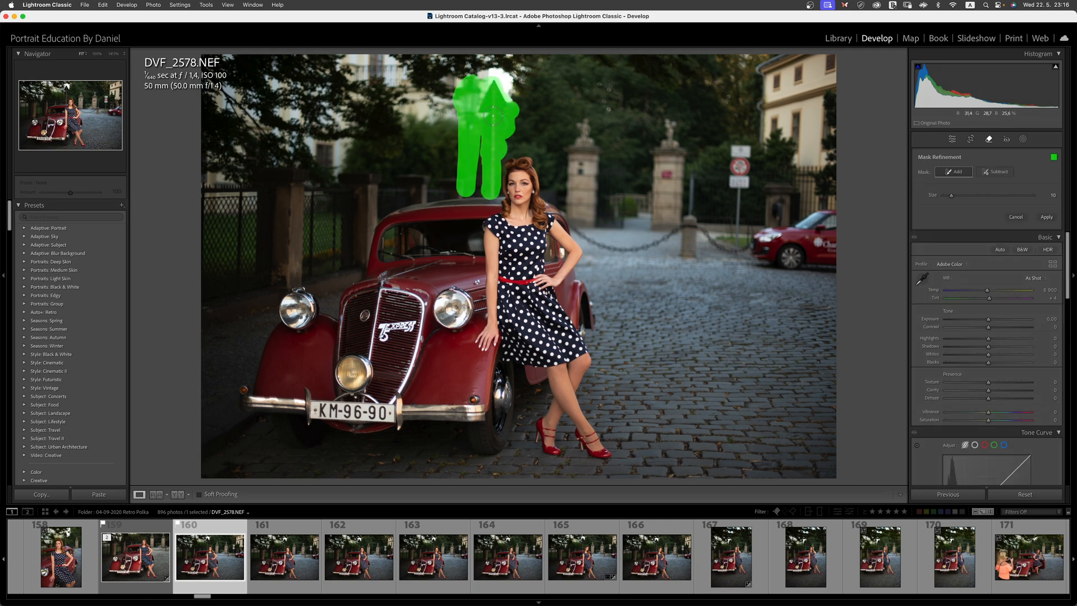
click(1047, 217)
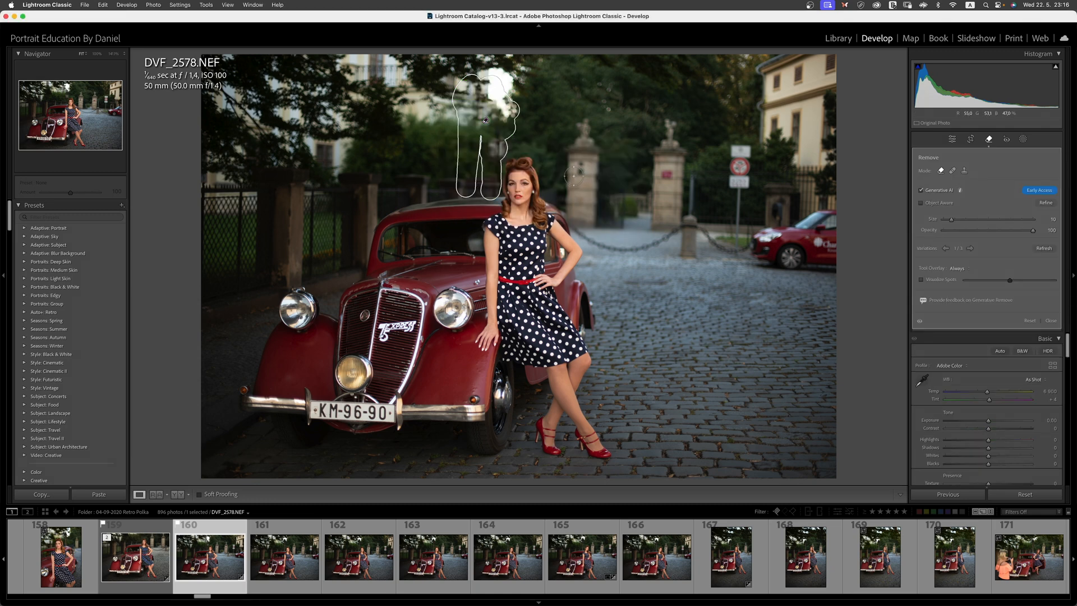
Compare the generated variations of the street lamp and triangular sign removal, and delete that removal.
click(970, 248)
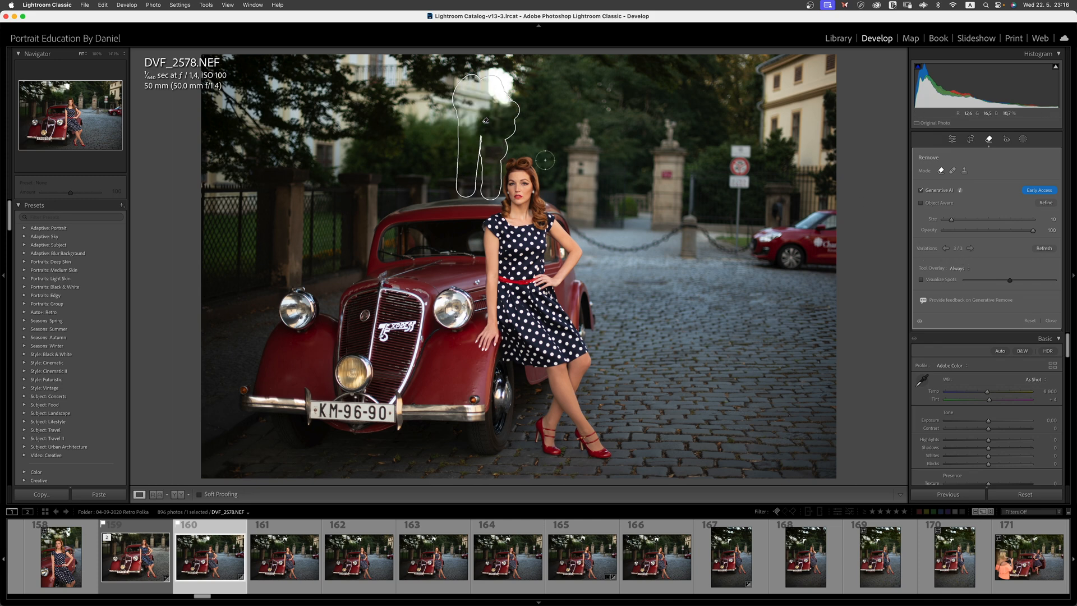
click(970, 248)
click(970, 249)
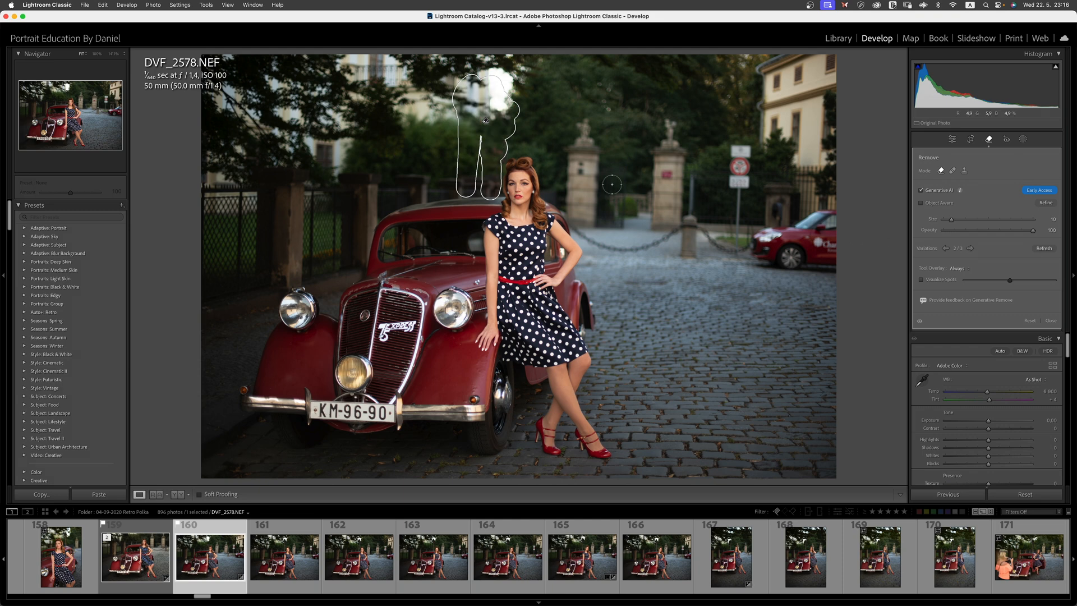
key(Delete)
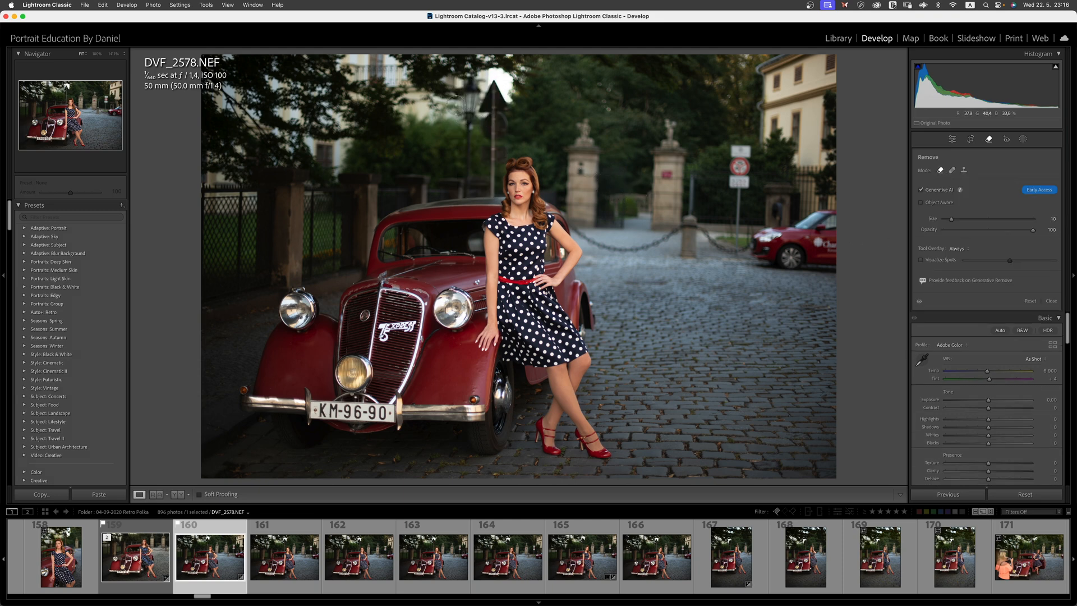
Remove the street lamp, the triangular sign and the bright sky patch around them with the generative brush at size 7.
key(bracketleft)
key(bracketleft)
key(bracketleft)
mouse_move(469, 85)
mouse_down()
mouse_move(498, 73)
mouse_move(505, 101)
mouse_move(495, 89)
mouse_move(461, 98)
mouse_move(465, 192)
mouse_move(471, 119)
mouse_move(512, 106)
mouse_move(491, 113)
mouse_move(489, 123)
mouse_move(508, 121)
mouse_move(485, 159)
mouse_move(498, 148)
mouse_move(492, 193)
mouse_up()
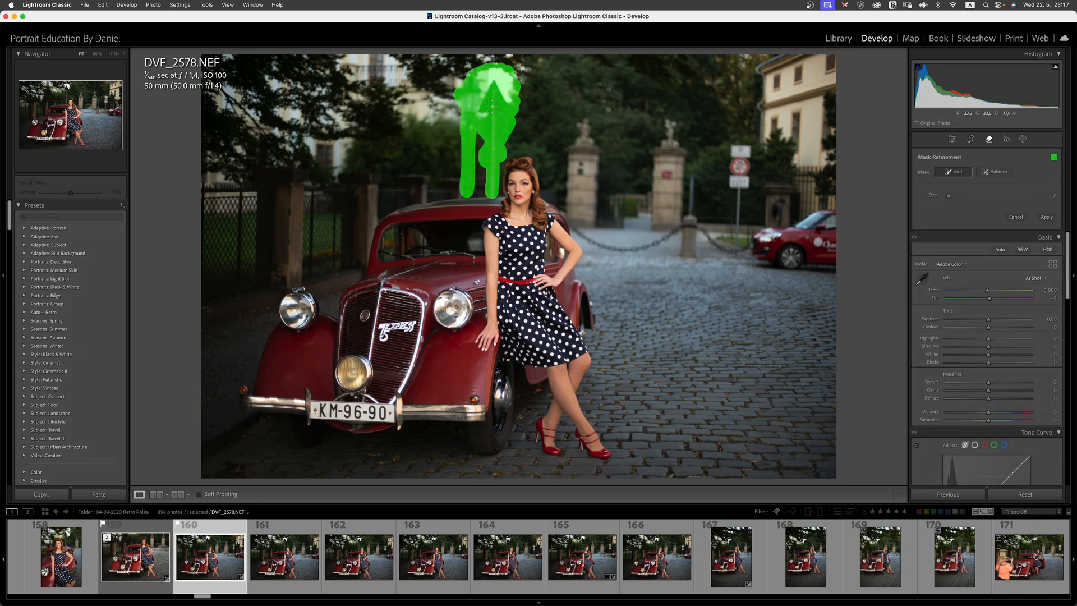
click(1047, 217)
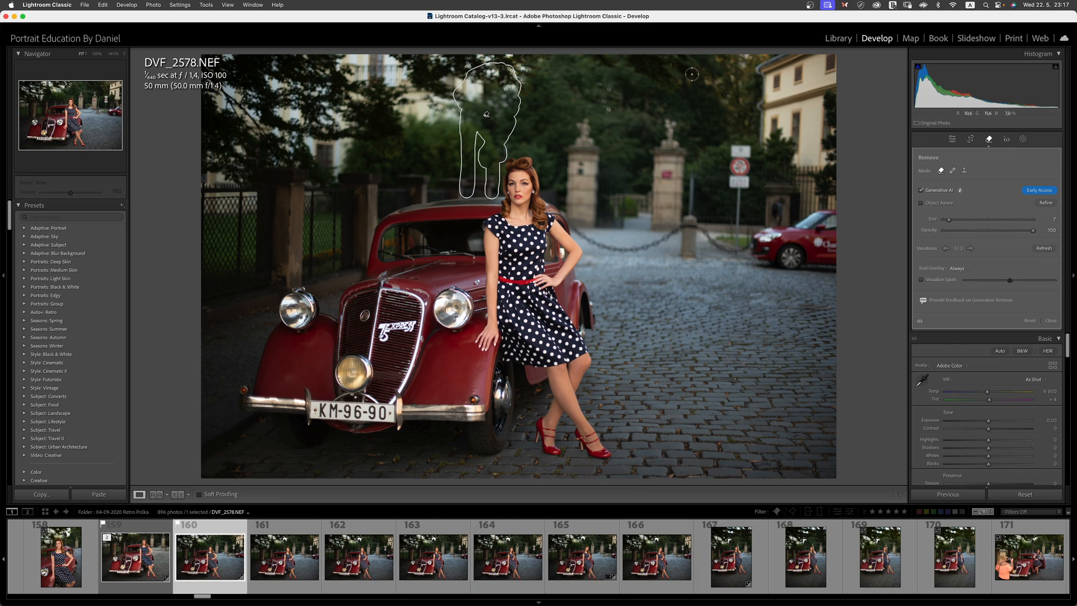
Remove the hanging chain, the stone bollard and the post above it with a size 7 generative mask, and leave the Remove tool.
mouse_move(694, 176)
mouse_down()
mouse_move(682, 226)
mouse_move(730, 252)
mouse_move(745, 246)
mouse_move(747, 234)
mouse_move(729, 252)
mouse_move(684, 226)
mouse_move(687, 259)
mouse_move(695, 229)
mouse_move(631, 250)
mouse_move(576, 225)
mouse_move(592, 241)
mouse_move(564, 216)
mouse_up()
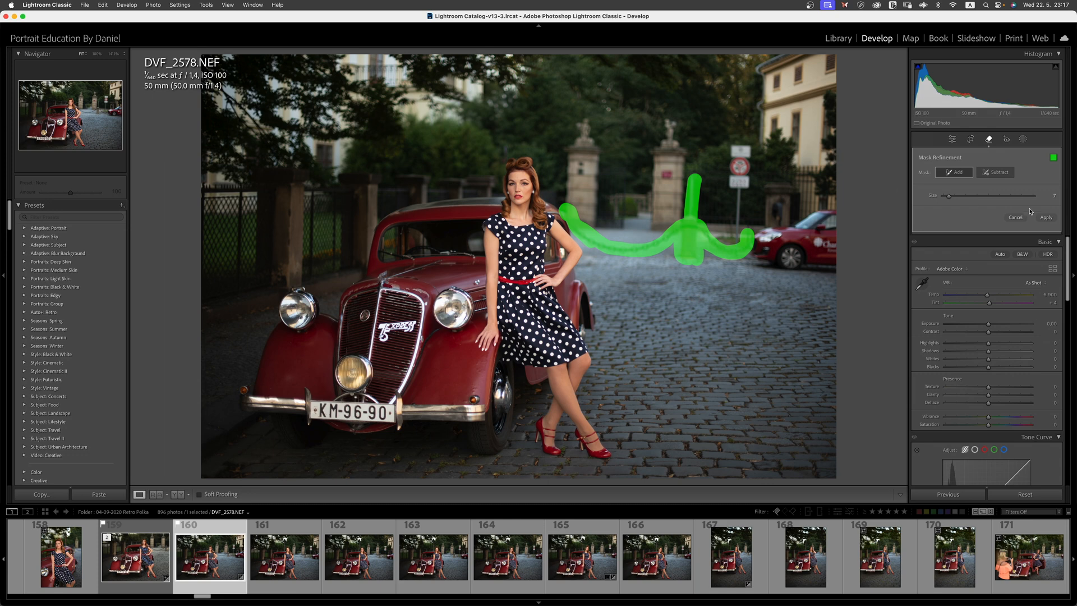
click(1046, 217)
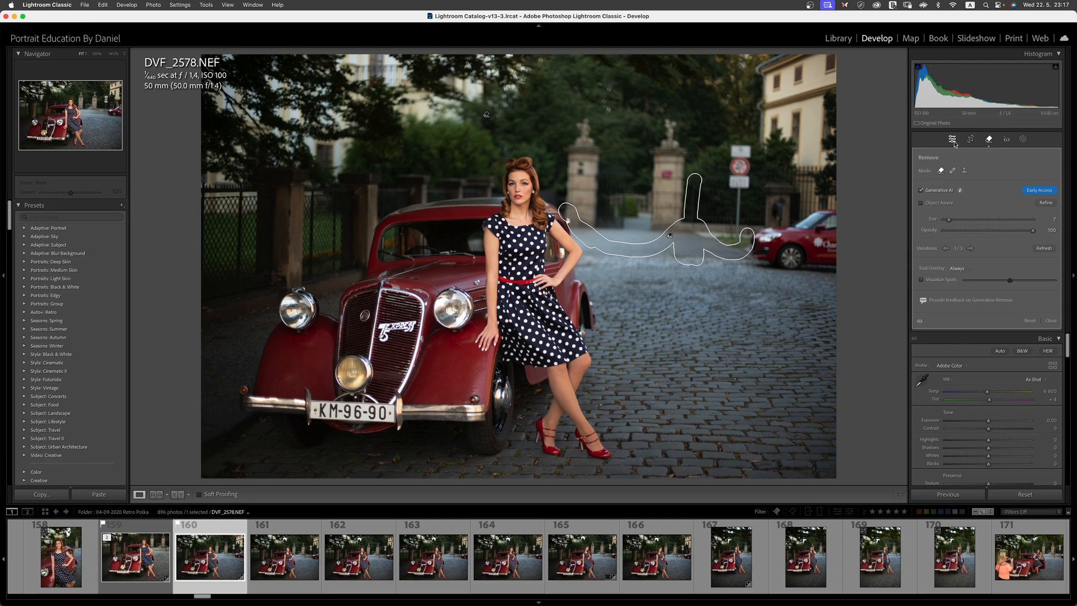
click(952, 139)
Examine the cleaned cobblestones, the gate pillar and the round traffic sign at high magnification.
click(703, 247)
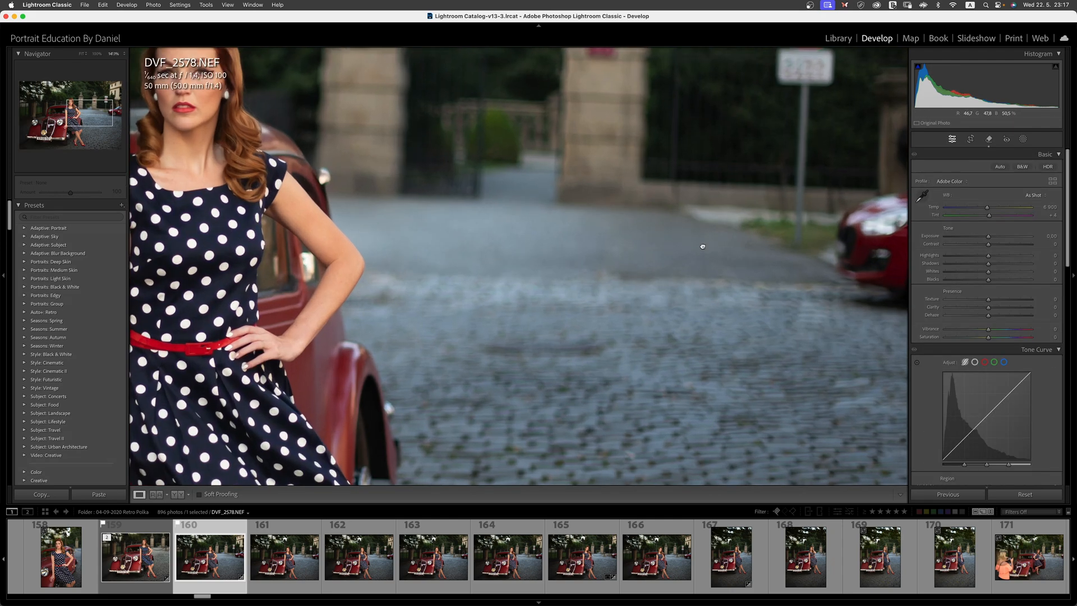
drag(703, 246, 617, 209)
click(618, 209)
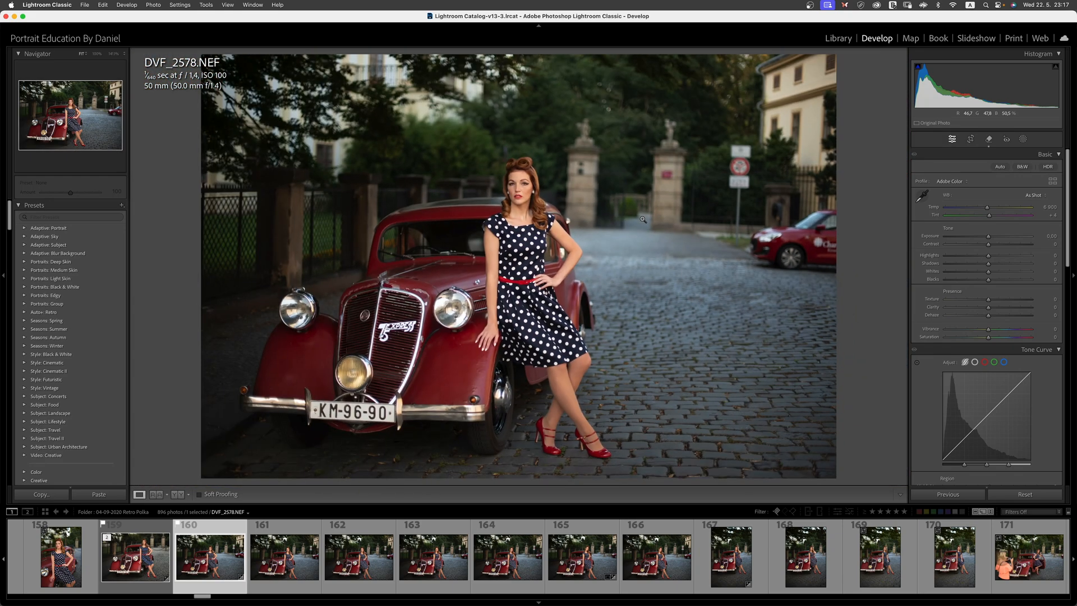
mouse_move(690, 245)
mouse_down()
mouse_move(708, 239)
mouse_move(696, 231)
mouse_move(709, 239)
mouse_up()
drag(696, 219, 742, 191)
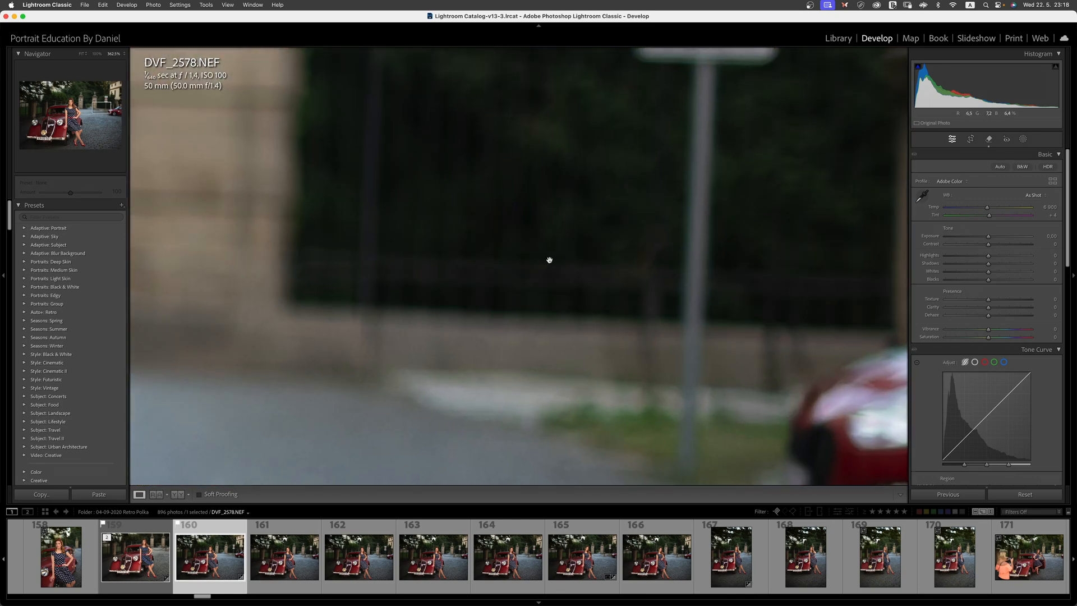
click(506, 293)
drag(507, 293, 407, 440)
click(683, 268)
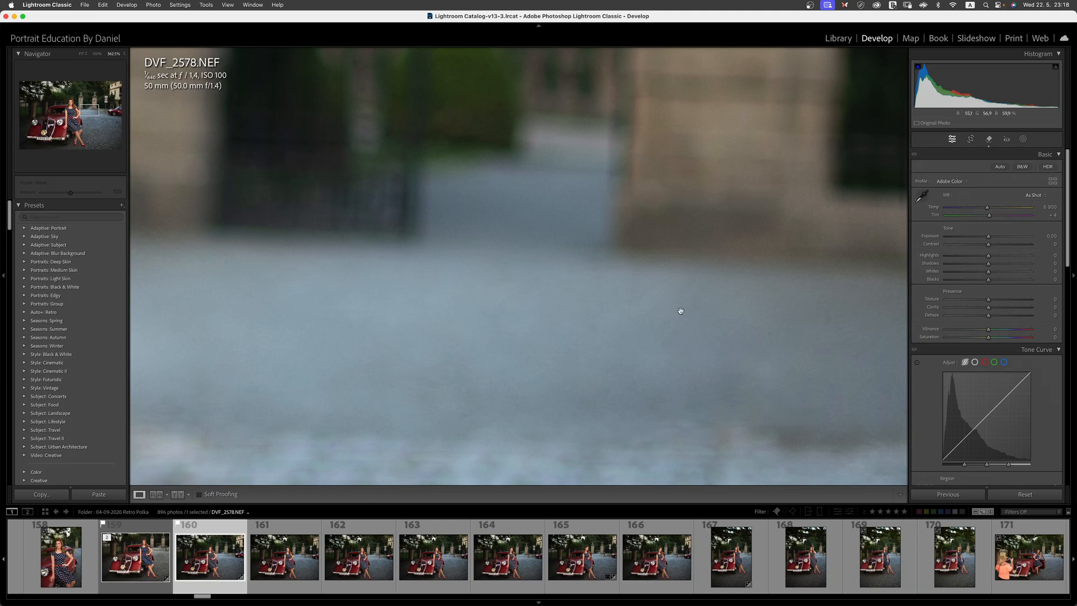
drag(678, 324, 499, 207)
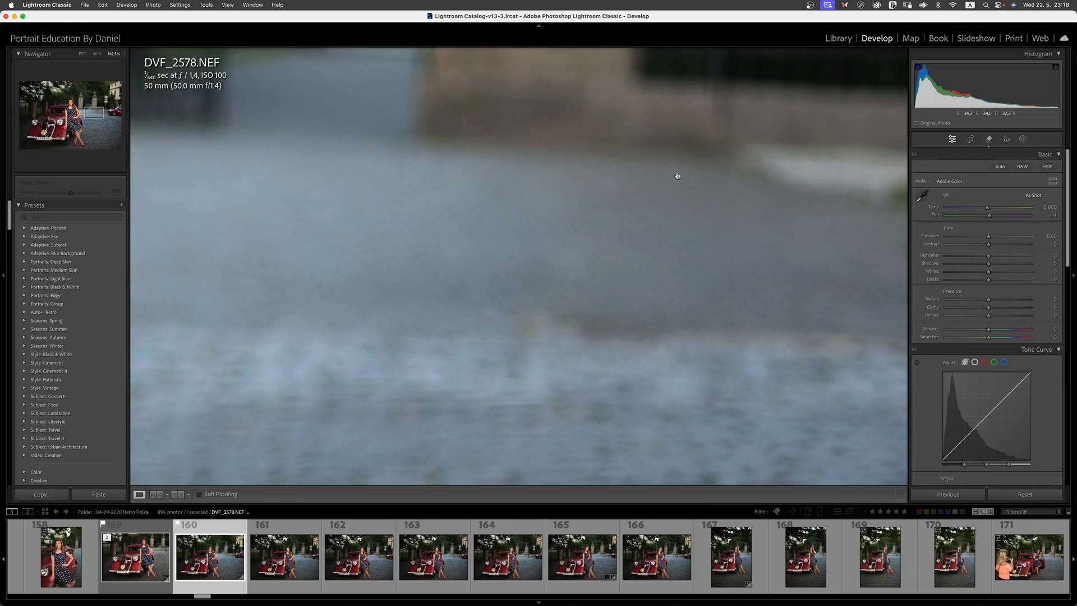
drag(696, 275, 481, 243)
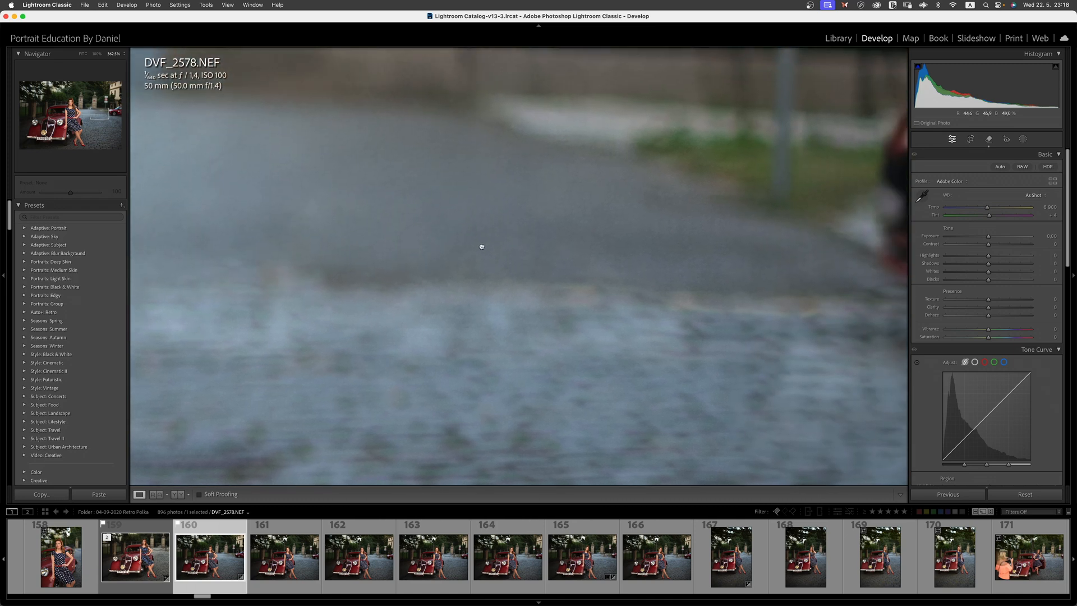
drag(651, 248, 620, 391)
drag(572, 295, 757, 327)
drag(487, 275, 649, 173)
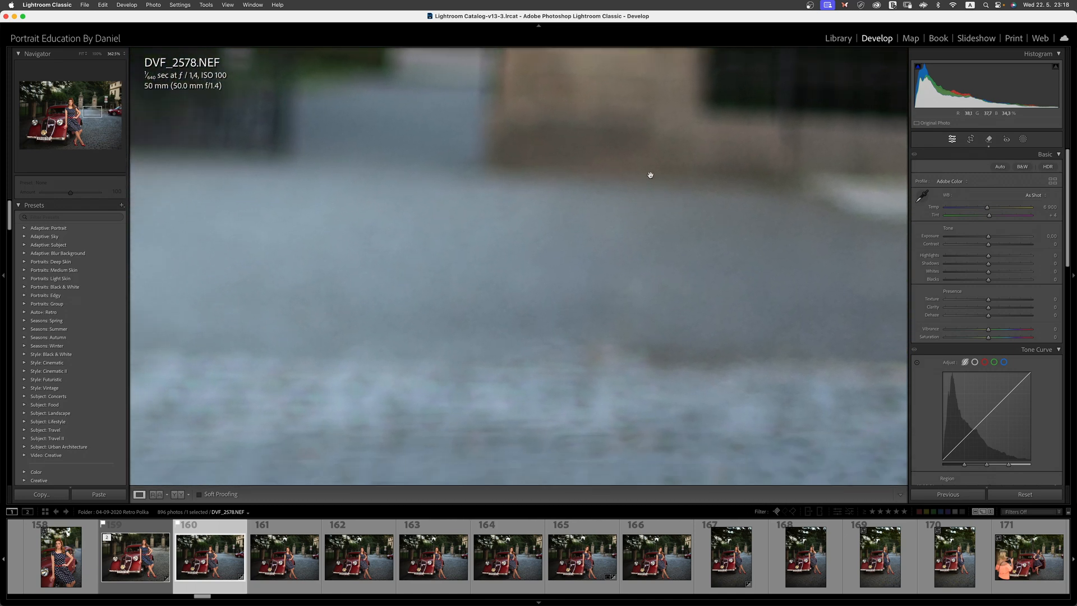
drag(506, 180, 541, 197)
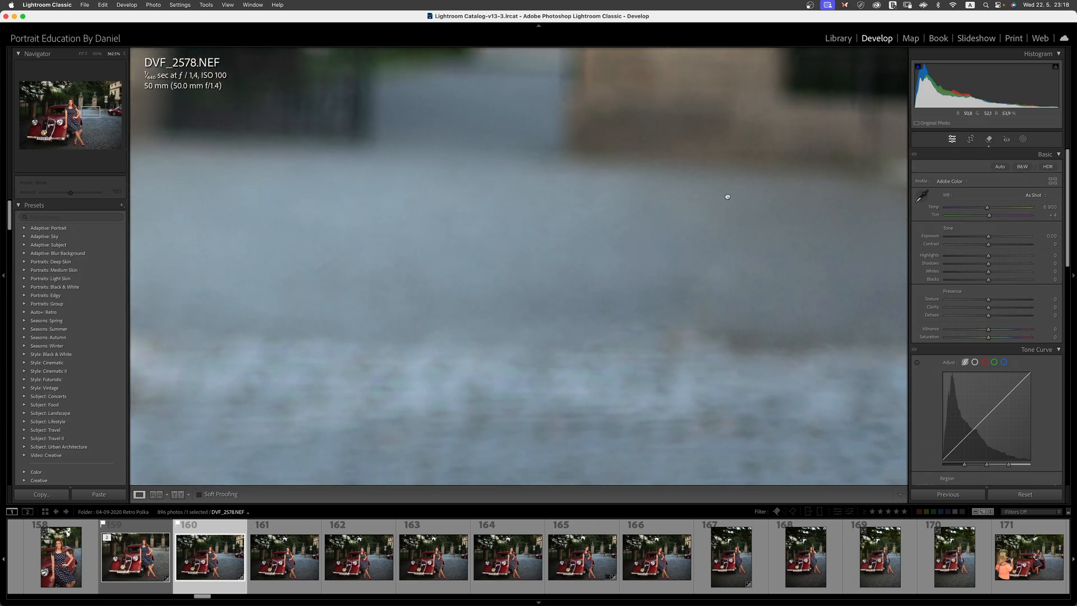
drag(726, 199, 630, 313)
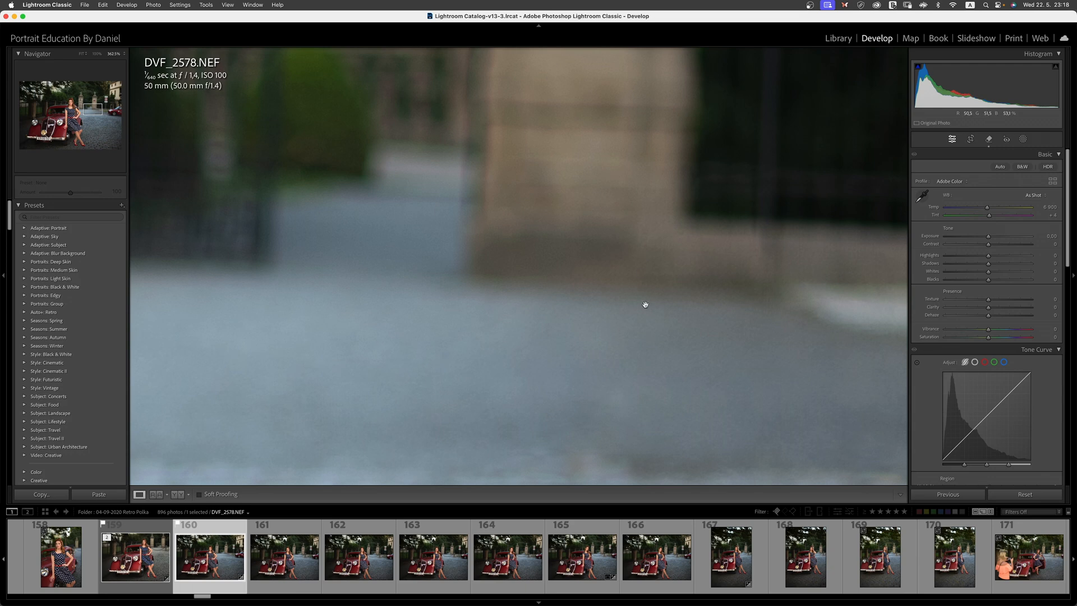
drag(615, 192, 471, 398)
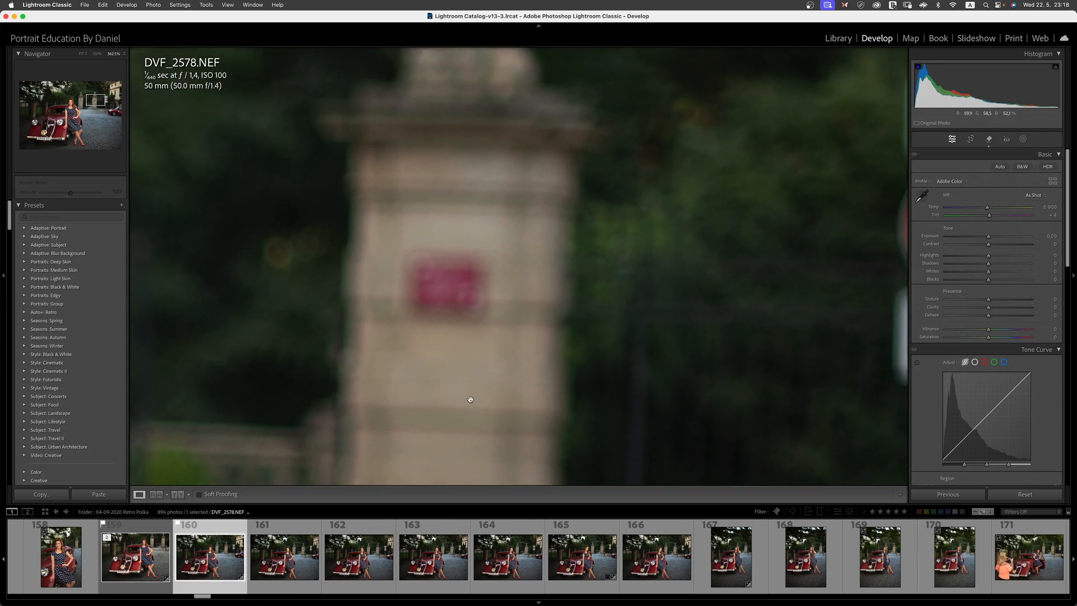
drag(645, 173, 454, 423)
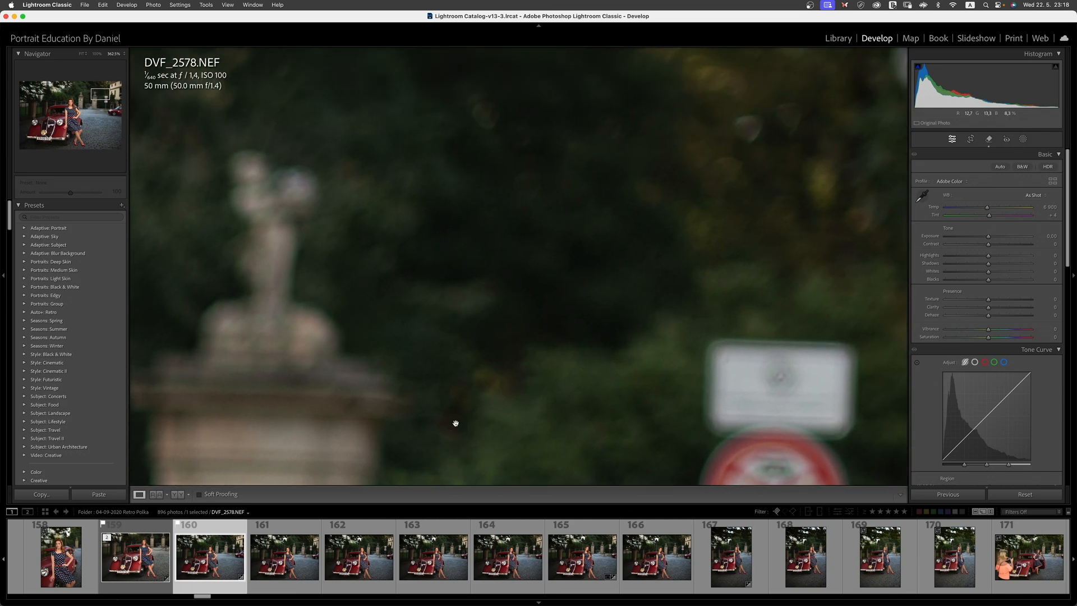
click(572, 254)
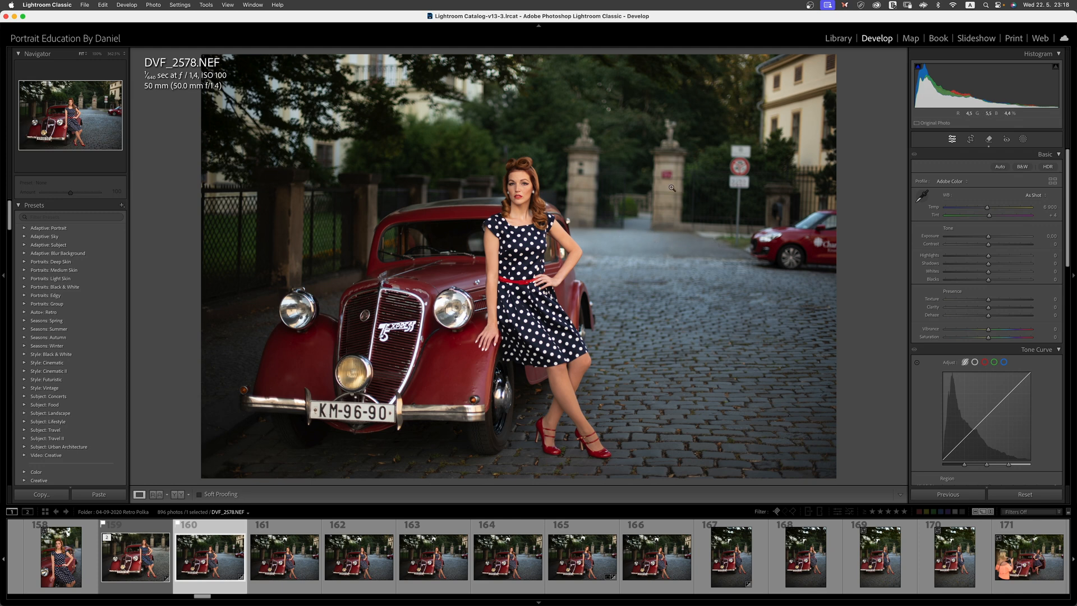
click(744, 186)
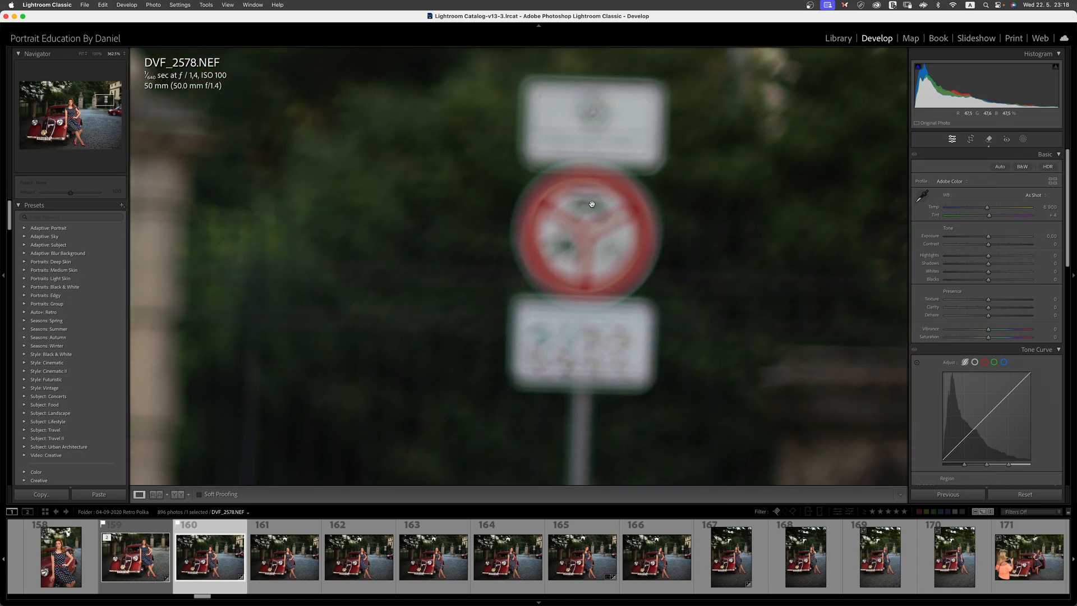
click(592, 204)
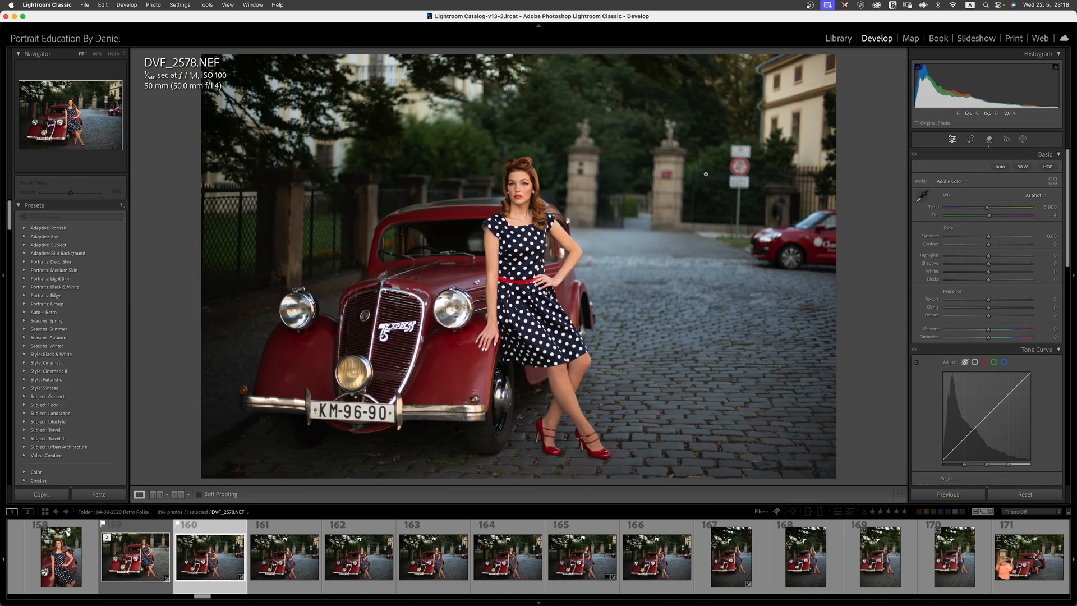
Reselect the street lamp and triangular sign removal, and compare its three generated variations, ending on variation 1.
click(990, 140)
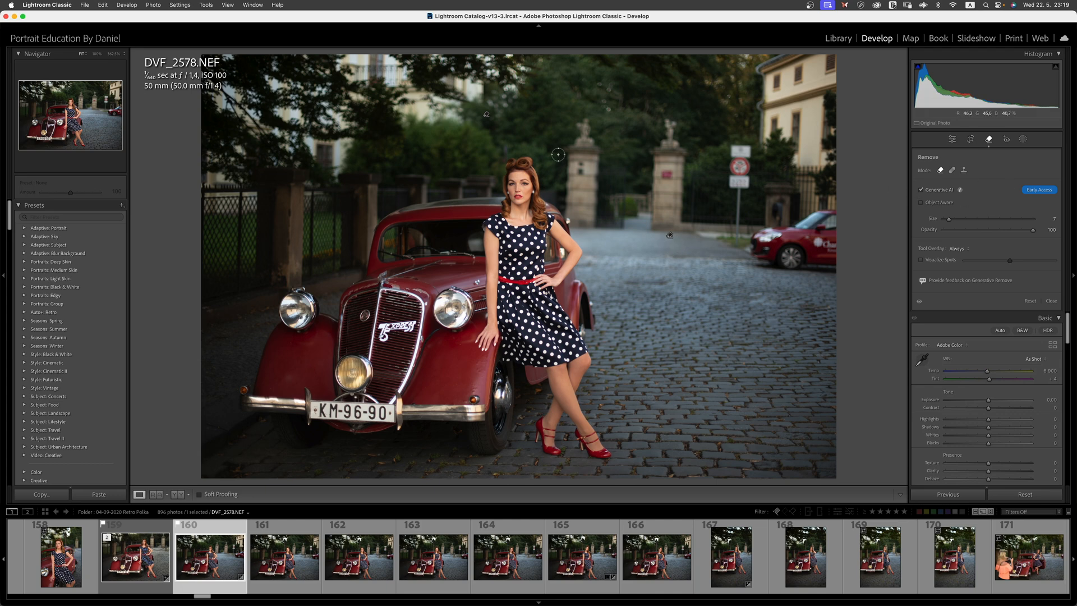
mouse_move(488, 115)
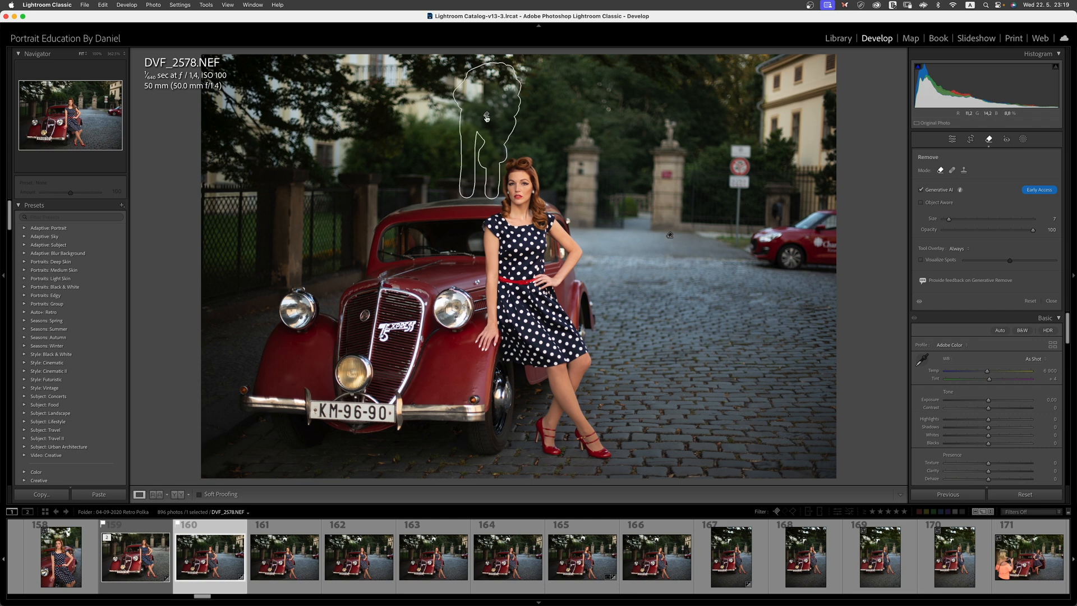
click(486, 115)
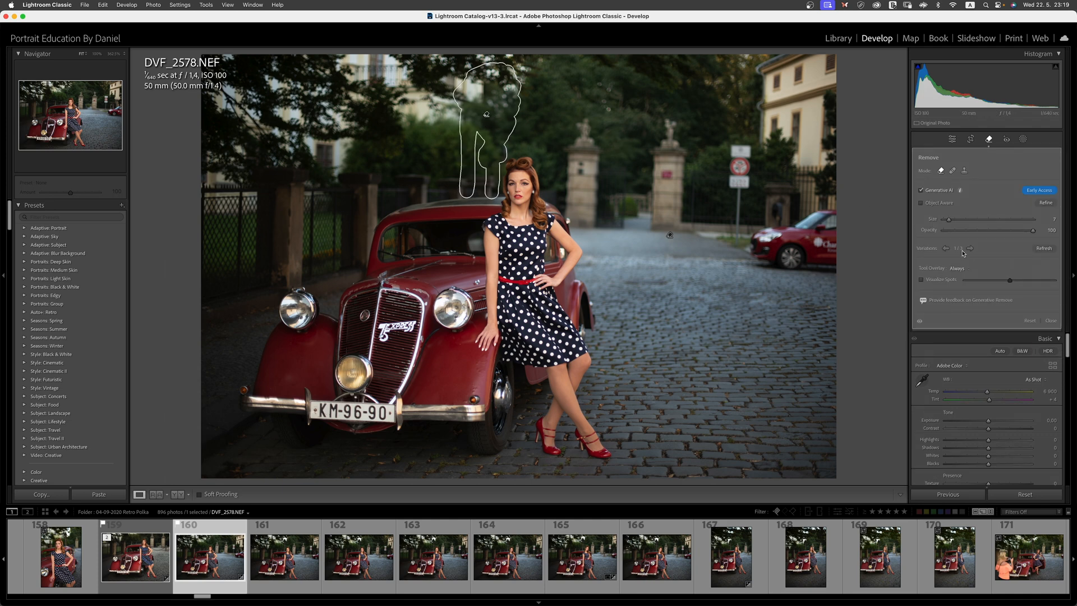
click(971, 248)
click(970, 249)
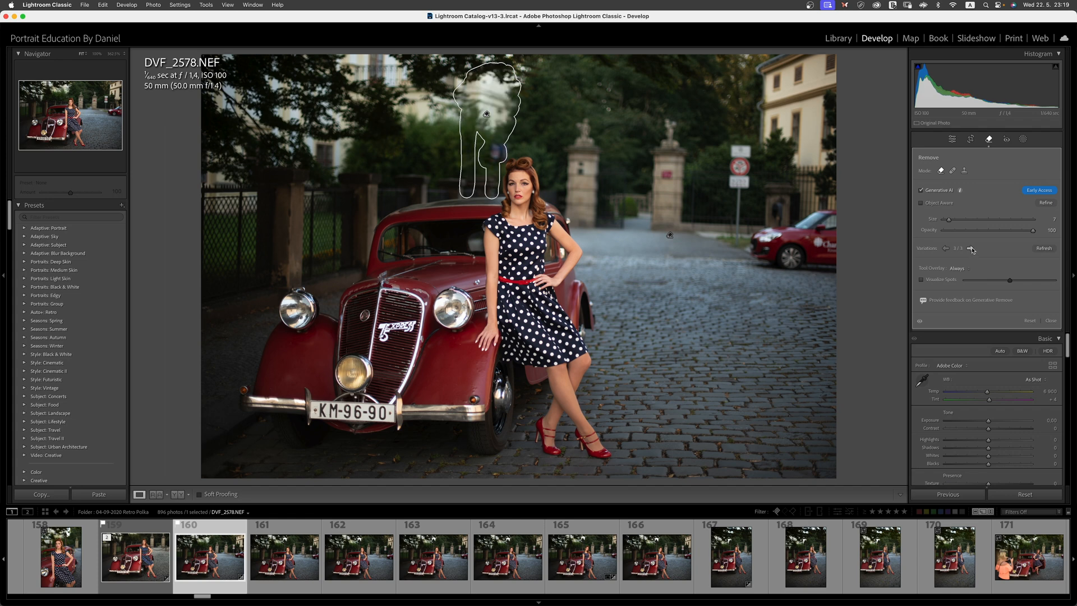
click(971, 249)
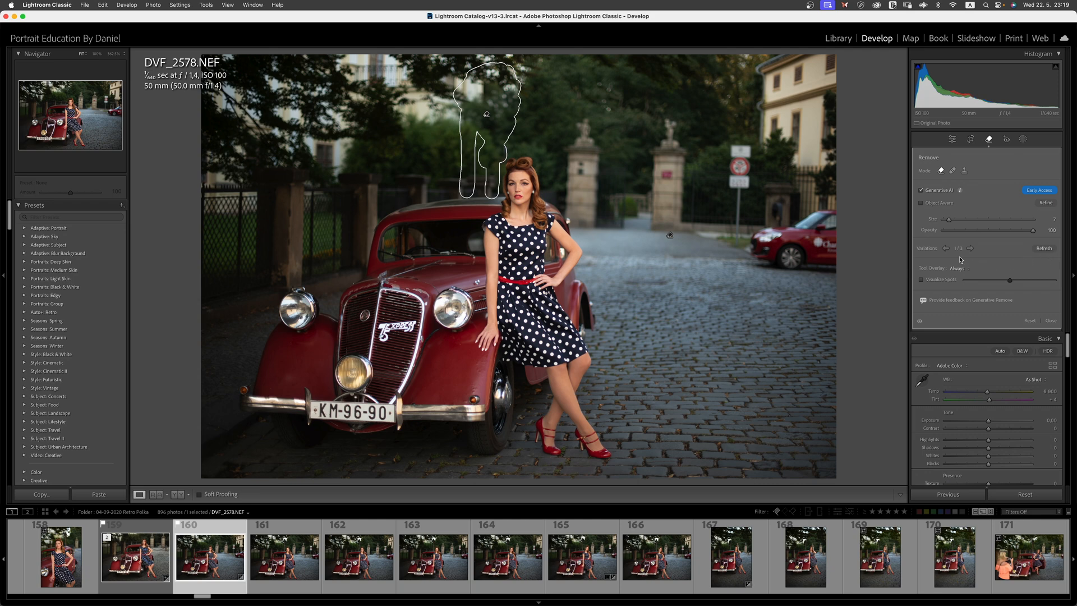
Remove the round traffic sign and its pole with a size 7 generative mask, and compare the generated variations up close.
mouse_move(750, 175)
mouse_down()
mouse_move(725, 168)
mouse_move(740, 193)
mouse_move(737, 232)
mouse_move(728, 231)
mouse_move(746, 230)
mouse_up()
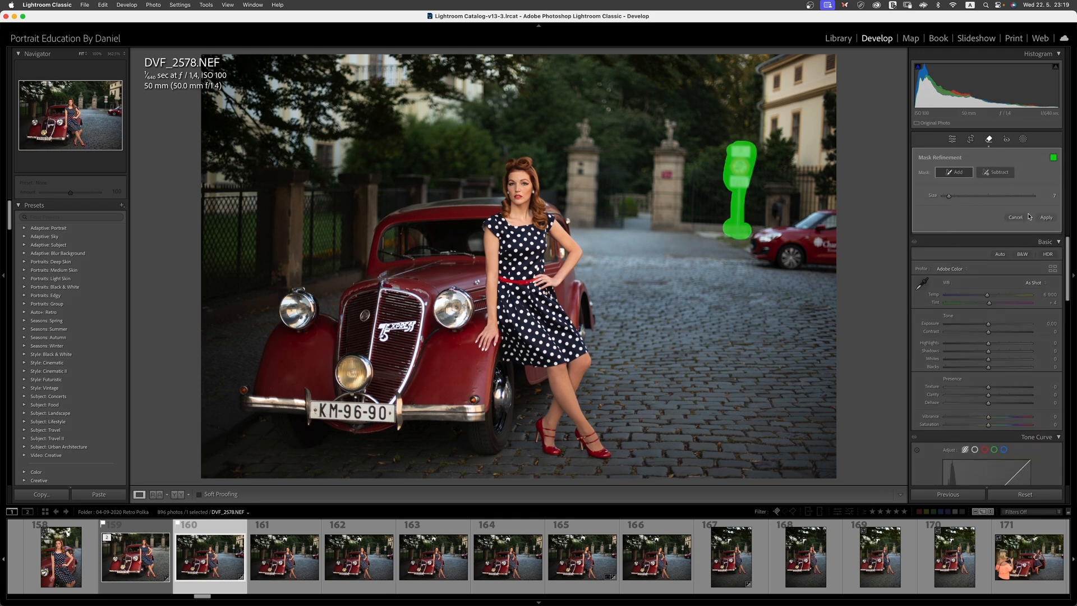
click(1046, 218)
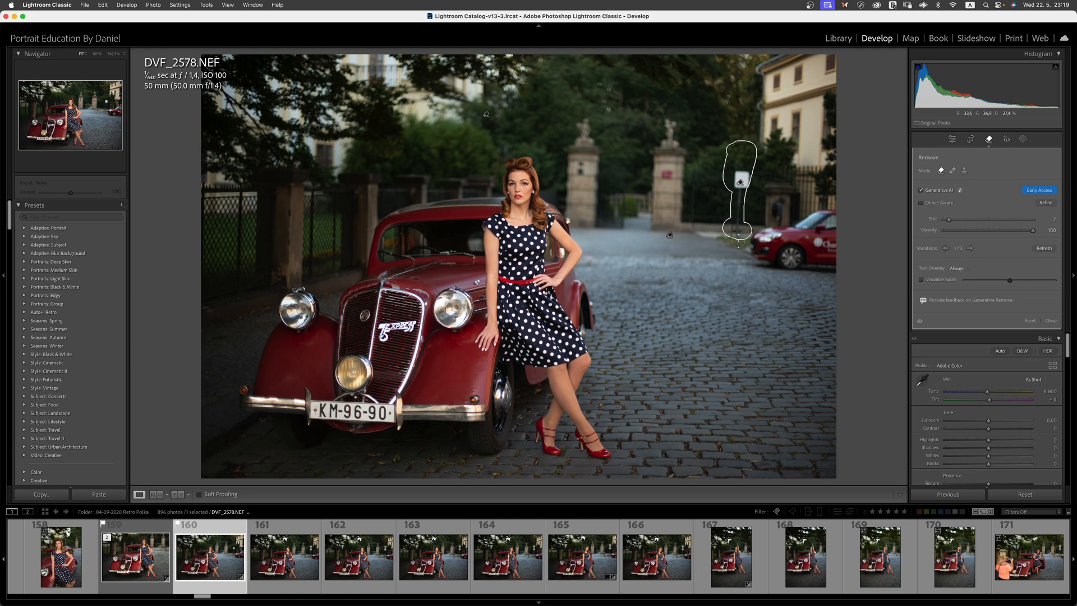
click(971, 249)
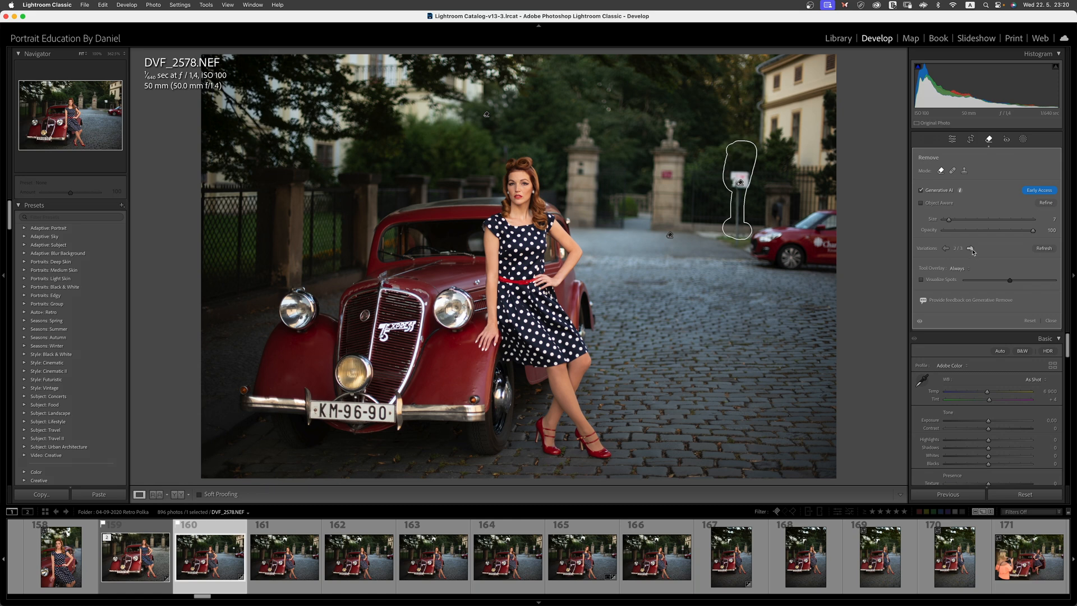
click(972, 251)
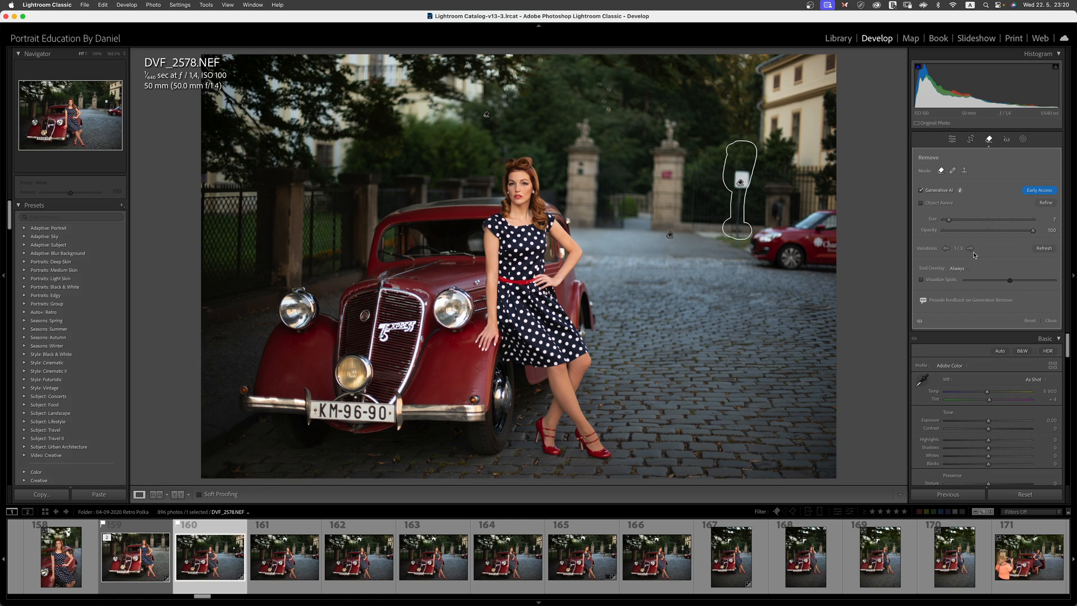
click(971, 249)
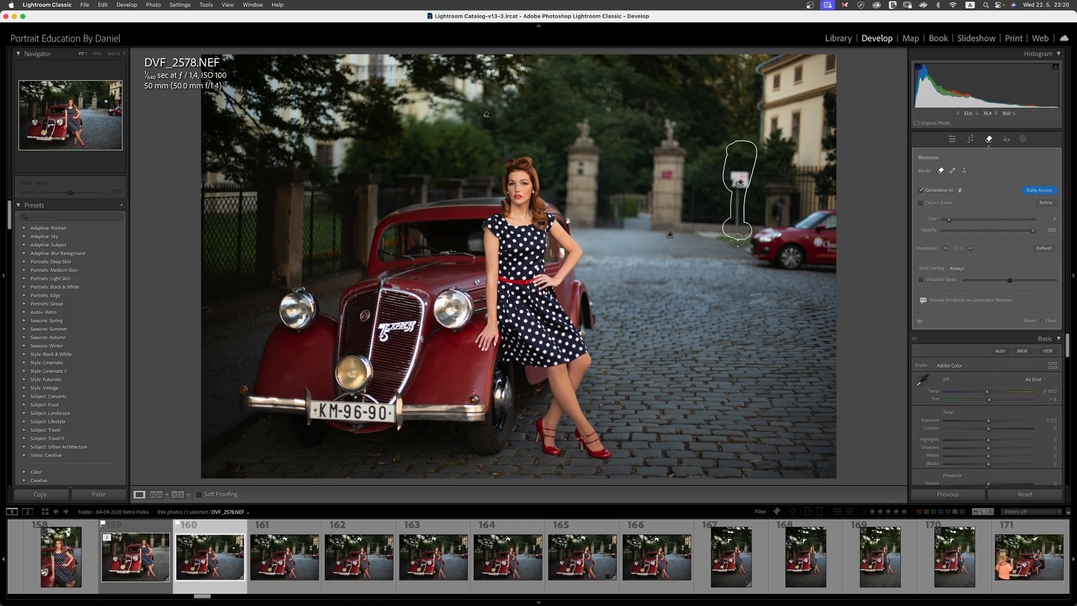
key(z)
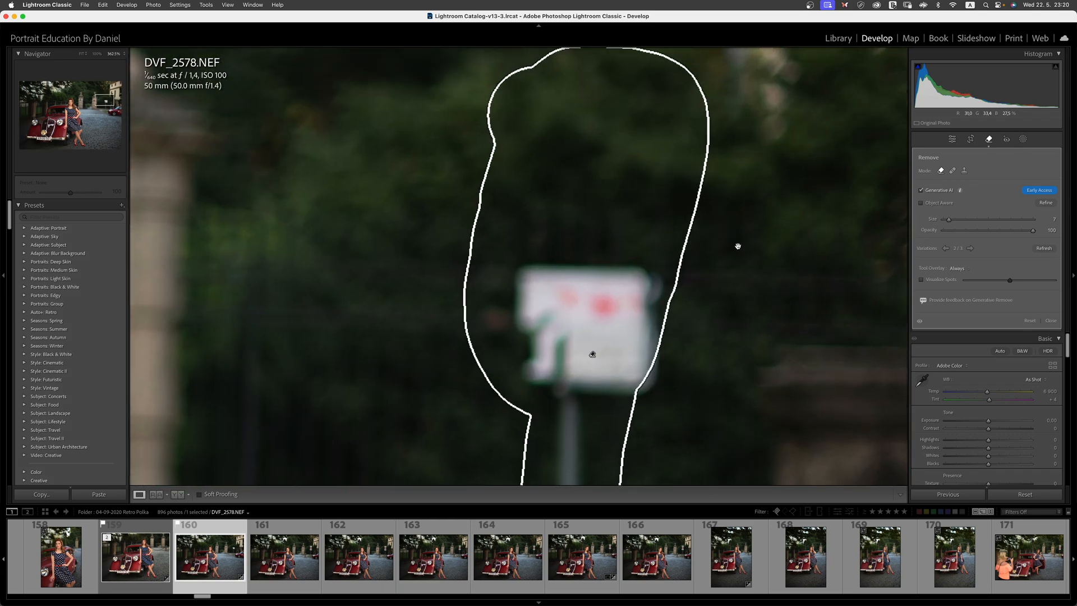
drag(691, 332, 716, 55)
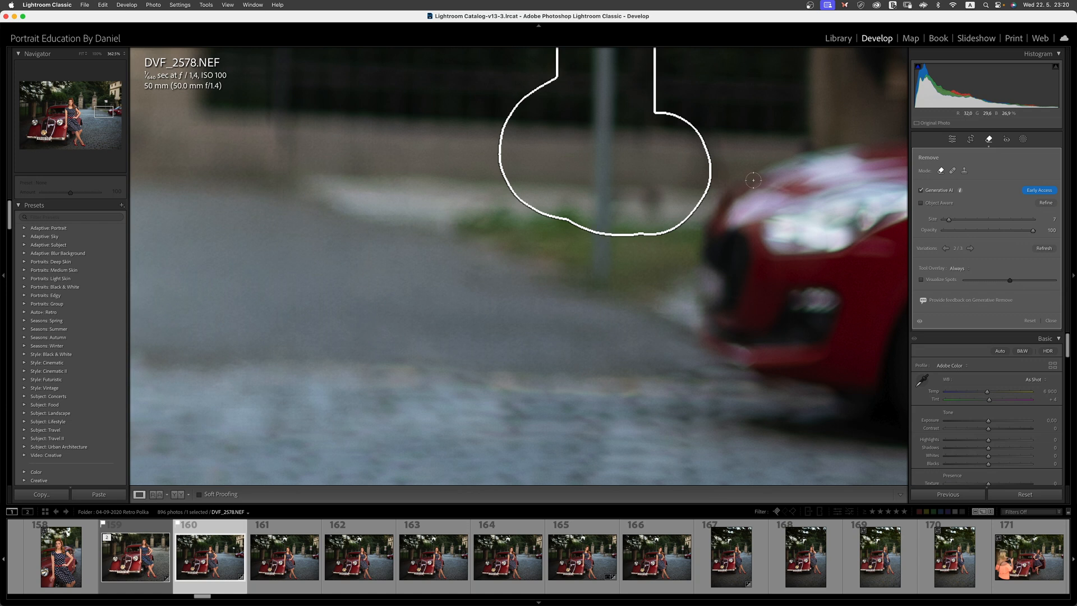
Extend the traffic sign's removal mask over the foot of its pole, apply it and leave the Remove tool.
click(1046, 203)
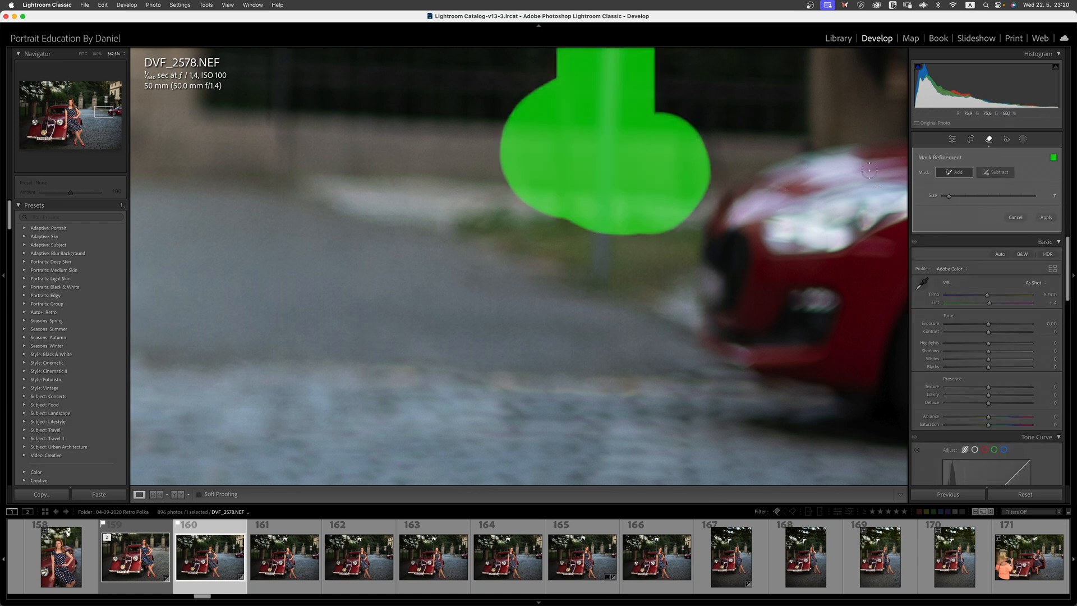
mouse_move(583, 236)
mouse_down()
mouse_move(589, 261)
mouse_move(608, 238)
mouse_move(617, 286)
mouse_move(600, 289)
mouse_up()
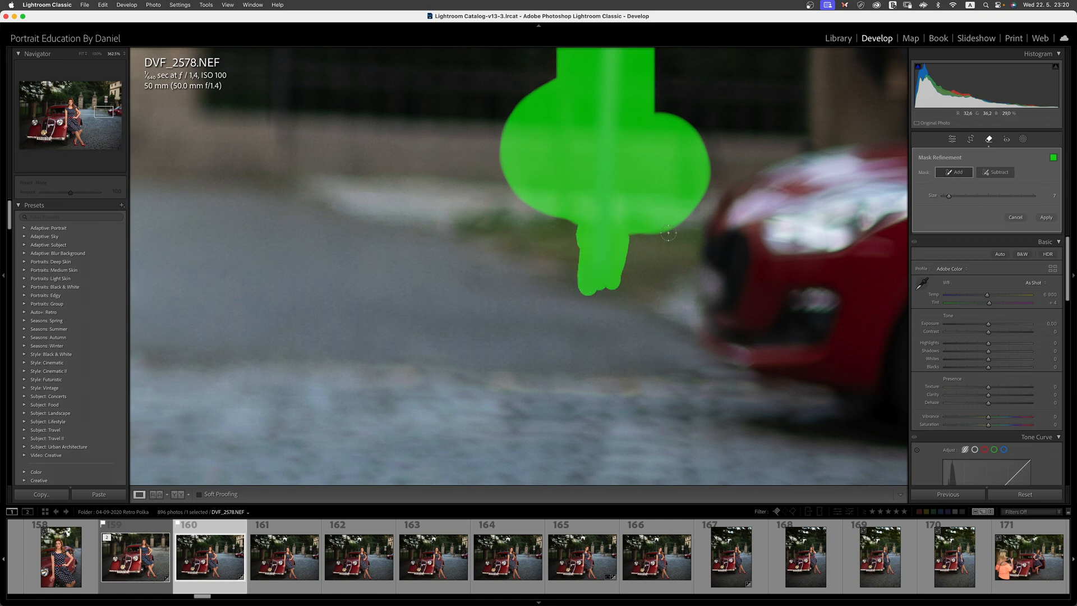
click(1036, 218)
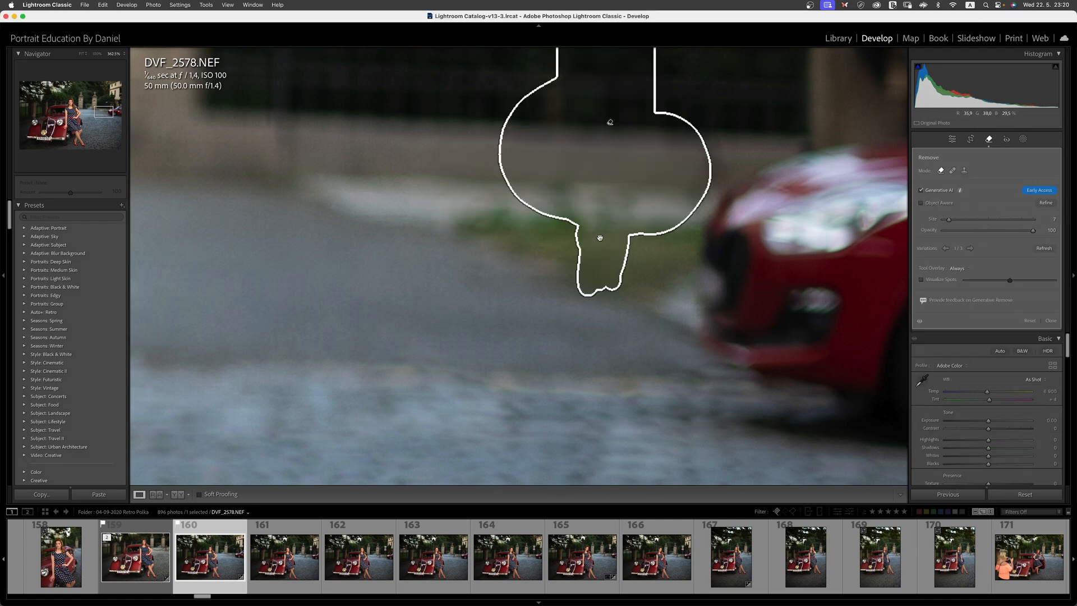
key(z)
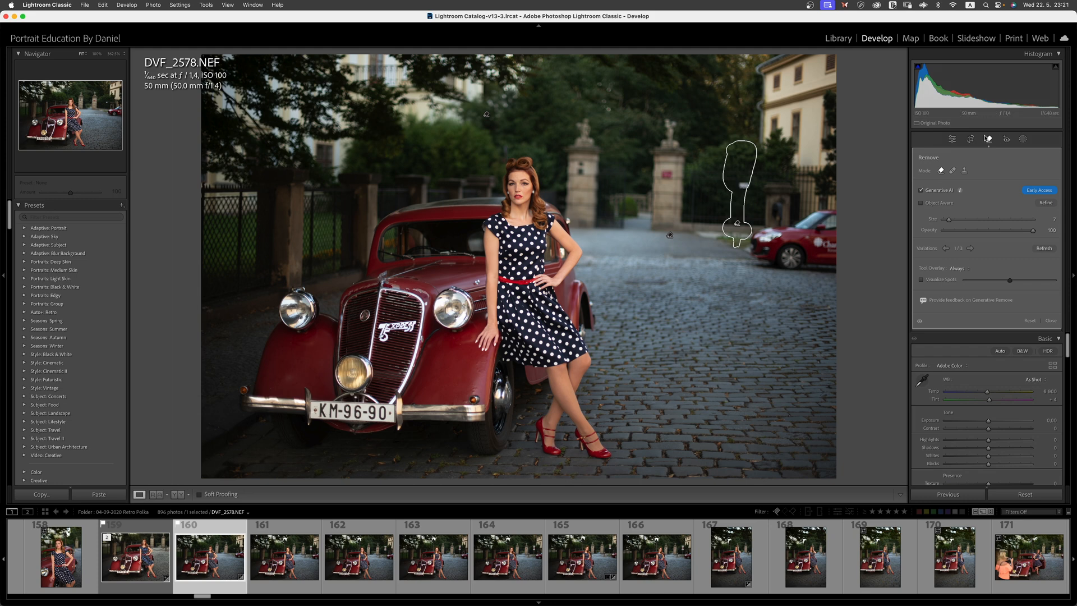
click(953, 140)
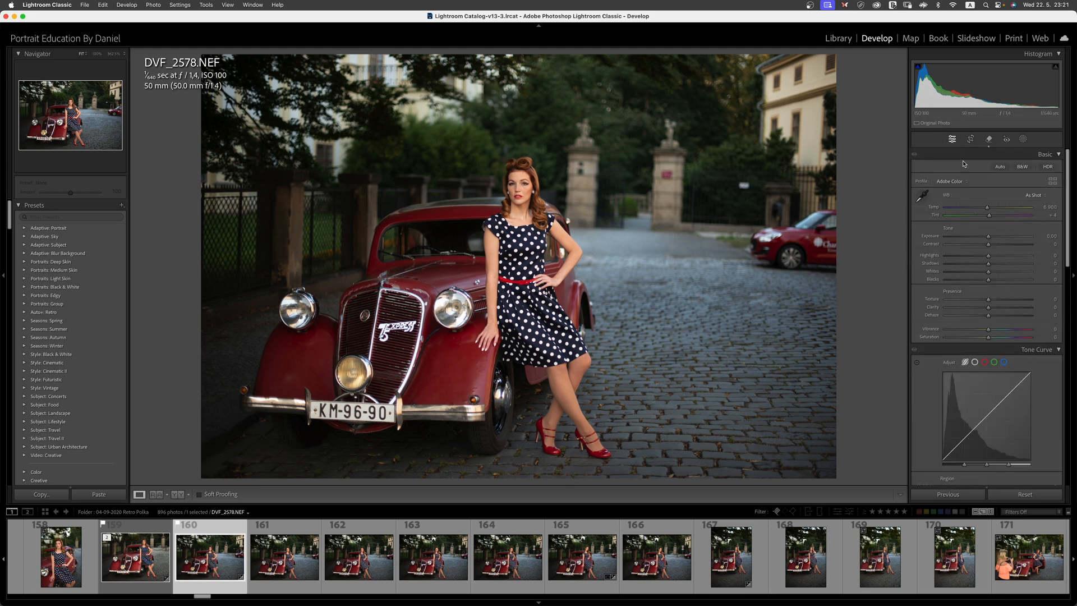
click(989, 139)
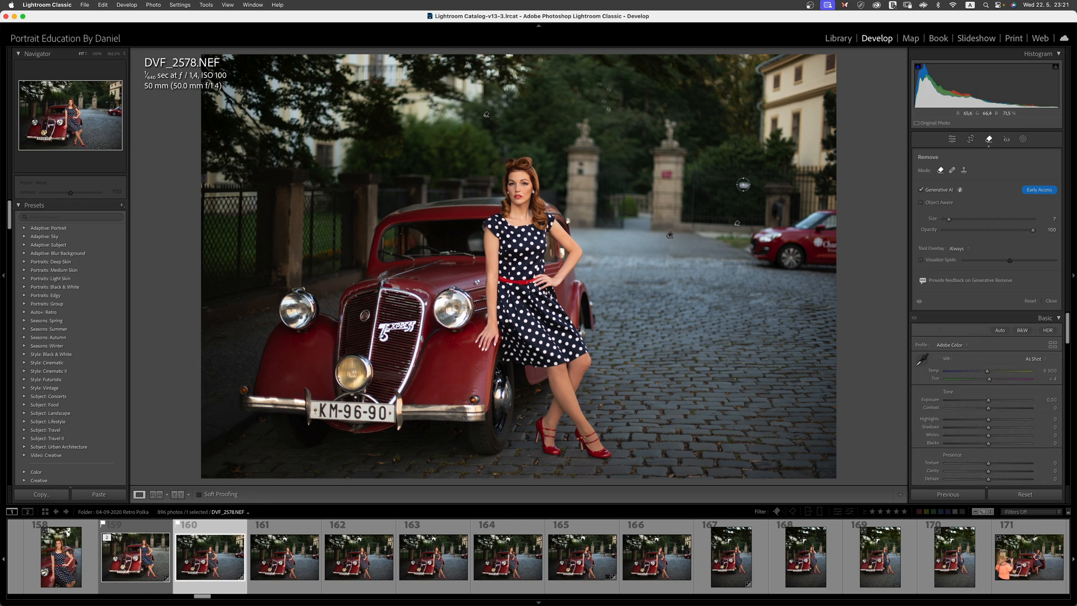
drag(736, 185, 752, 188)
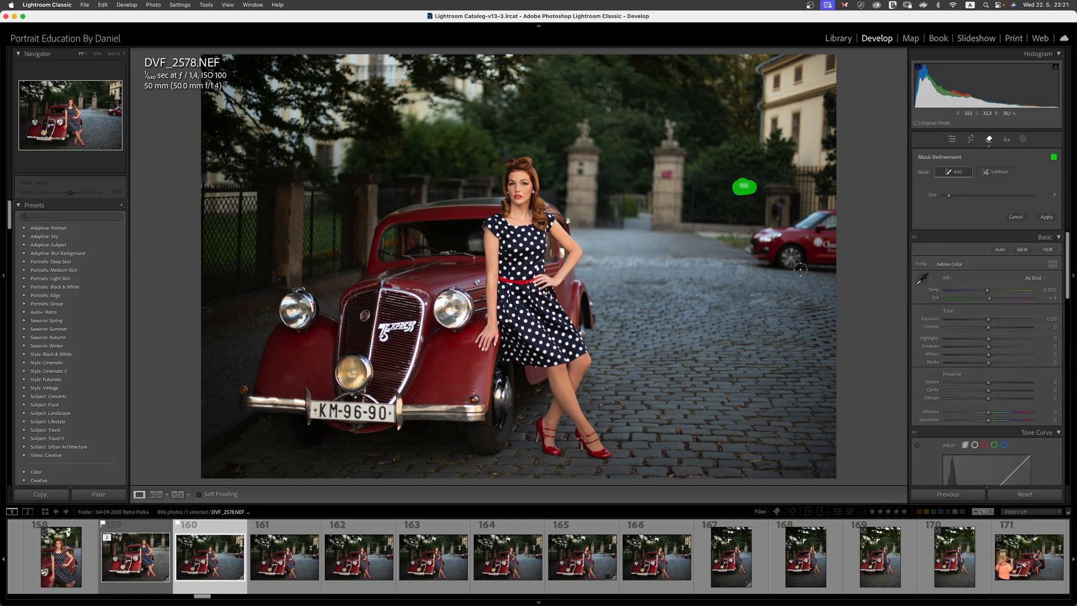
mouse_move(781, 197)
mouse_down()
mouse_move(778, 223)
mouse_move(779, 212)
mouse_up()
Reset all develop settings of the portrait with the vintage car.
right_click(215, 559)
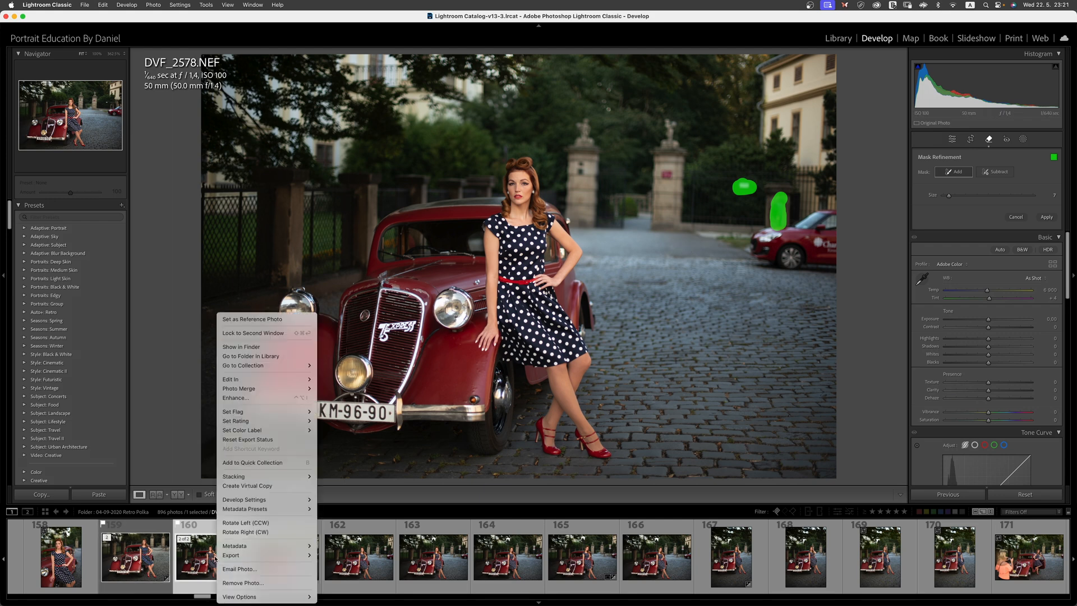
mouse_move(269, 381)
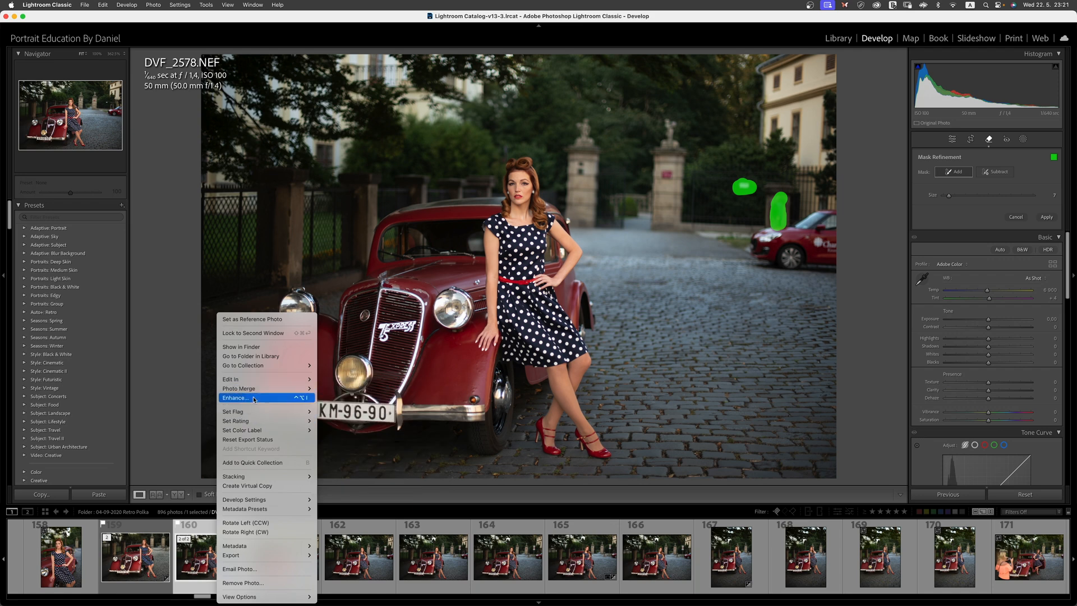
mouse_move(256, 503)
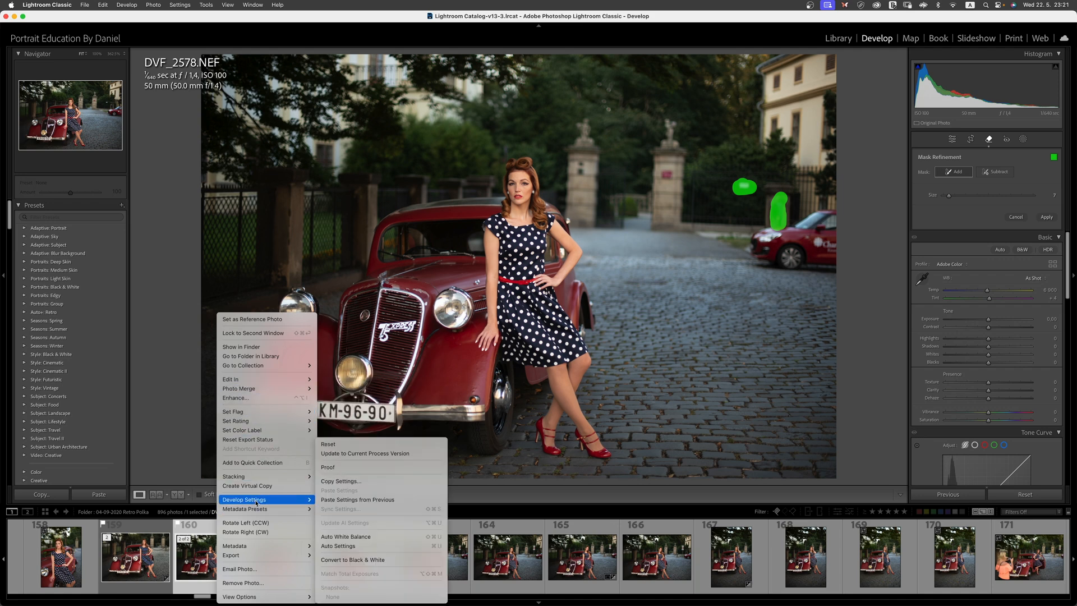
click(346, 444)
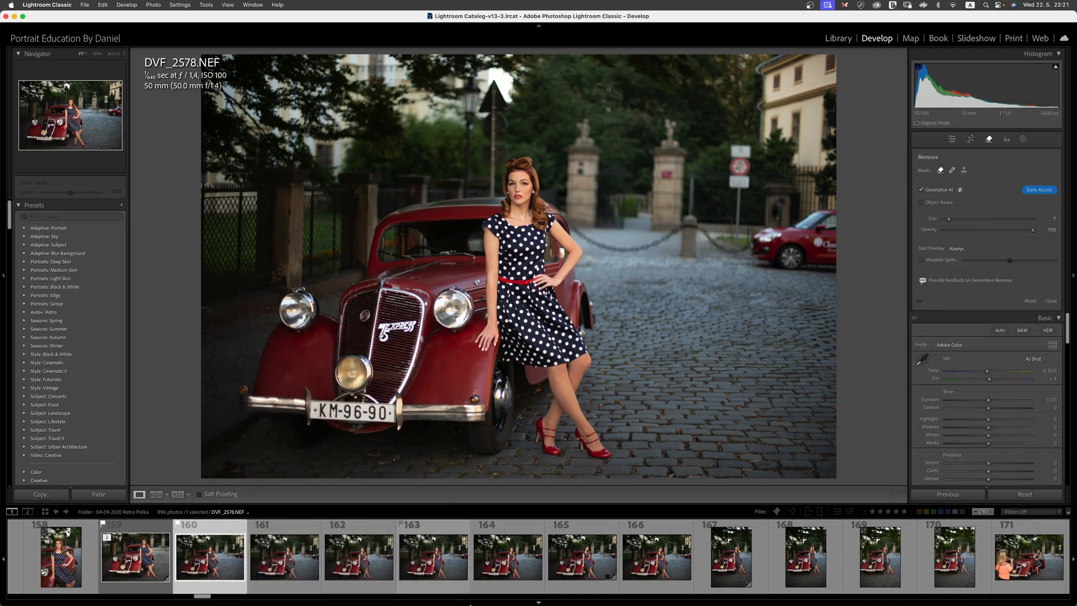
Switch to Photoshop with the same photo open, maximize its window and expand the collapsed panels.
click(596, 588)
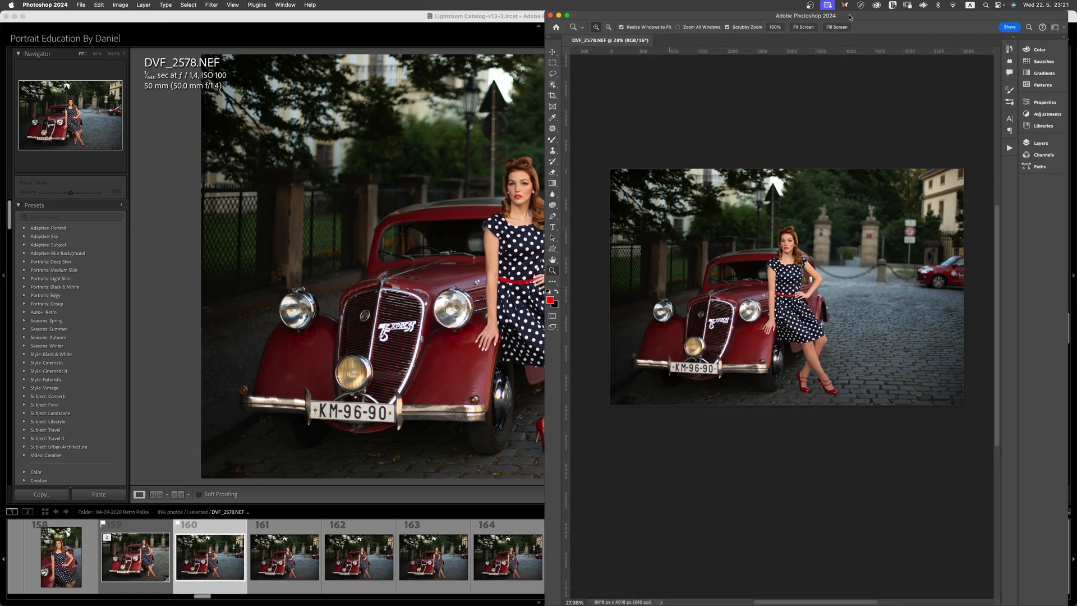
double_click(848, 16)
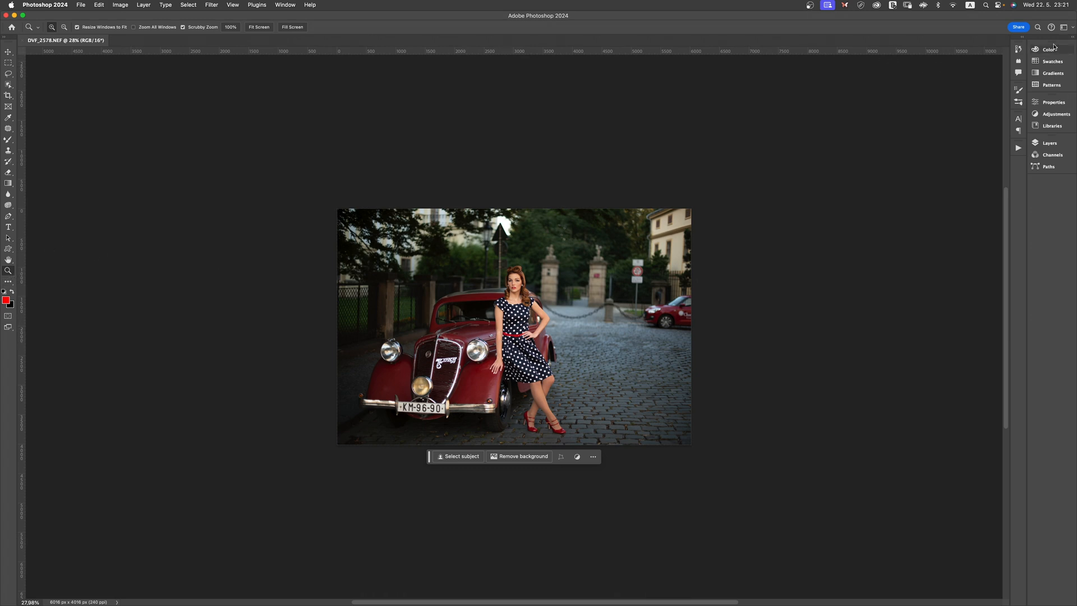
click(1073, 37)
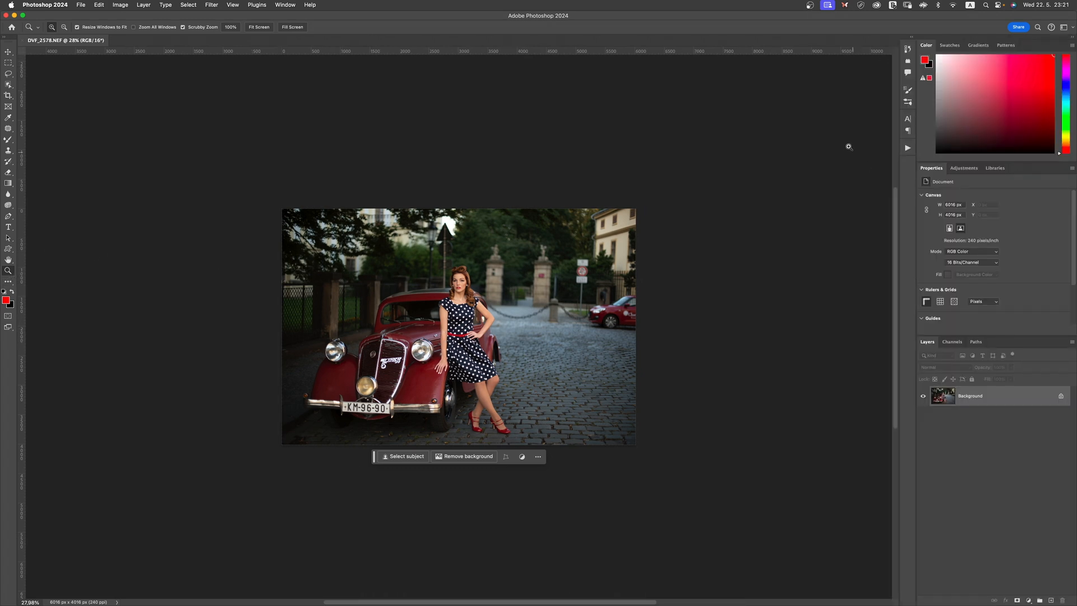
Set up a 7:5 landscape crop around the woman and the vintage car, and rotate the photo by about -0.9°.
click(8, 95)
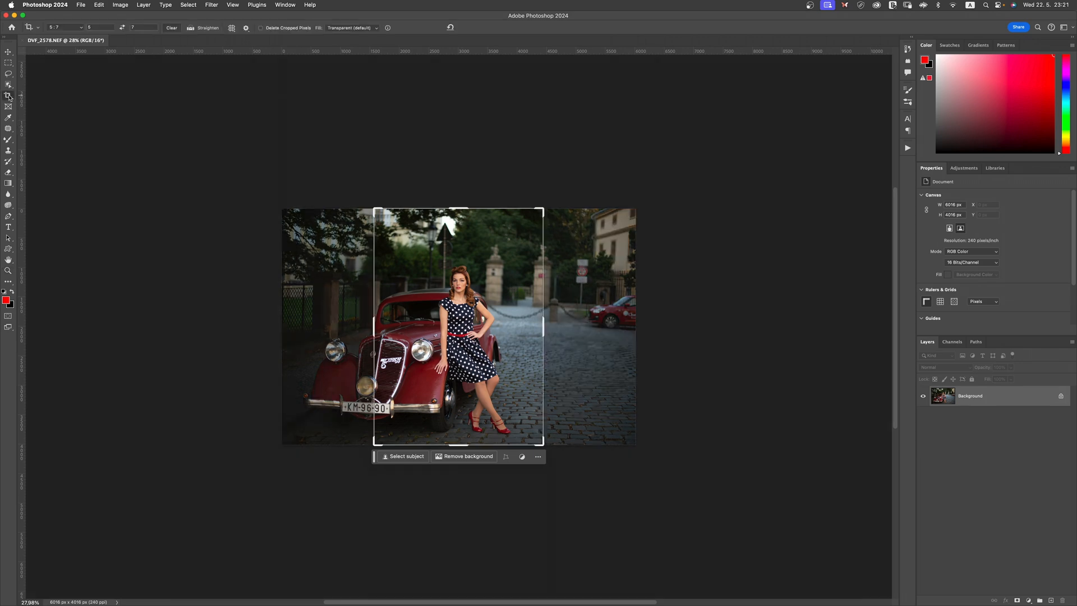
click(7, 271)
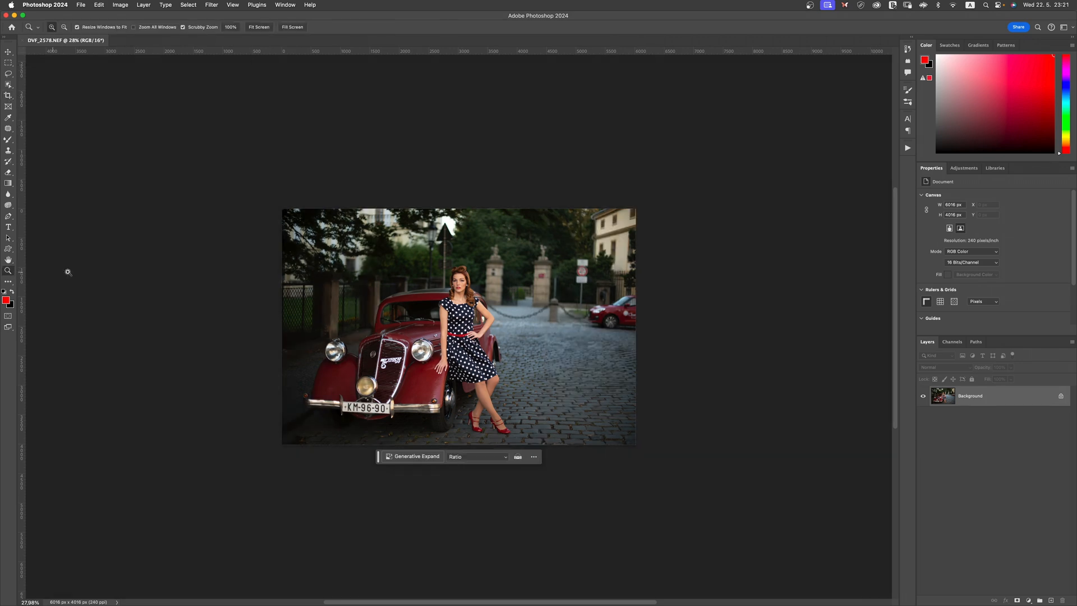
drag(397, 379, 419, 371)
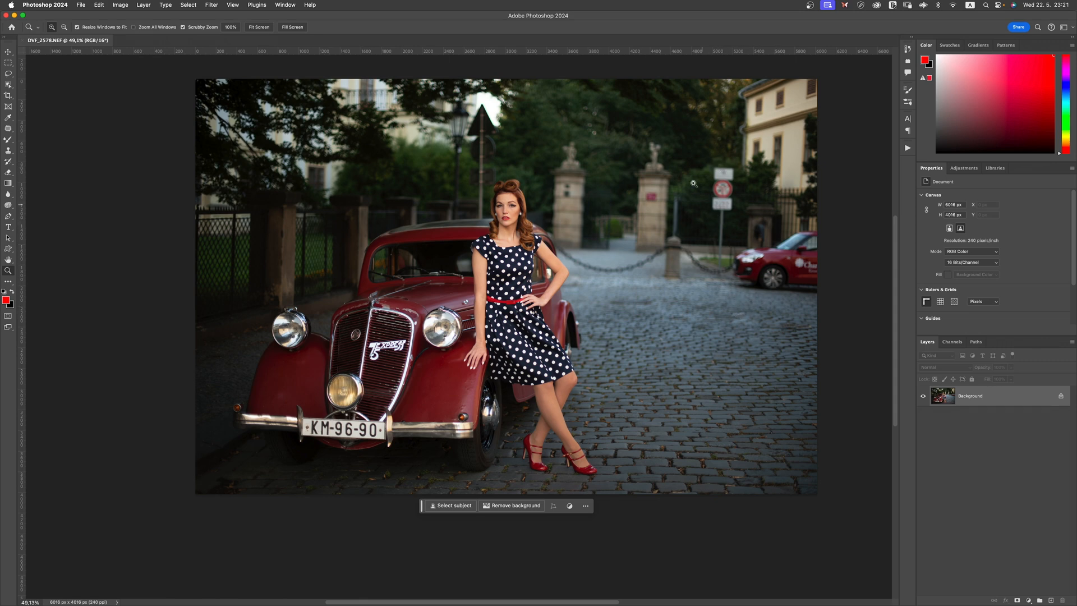
click(7, 96)
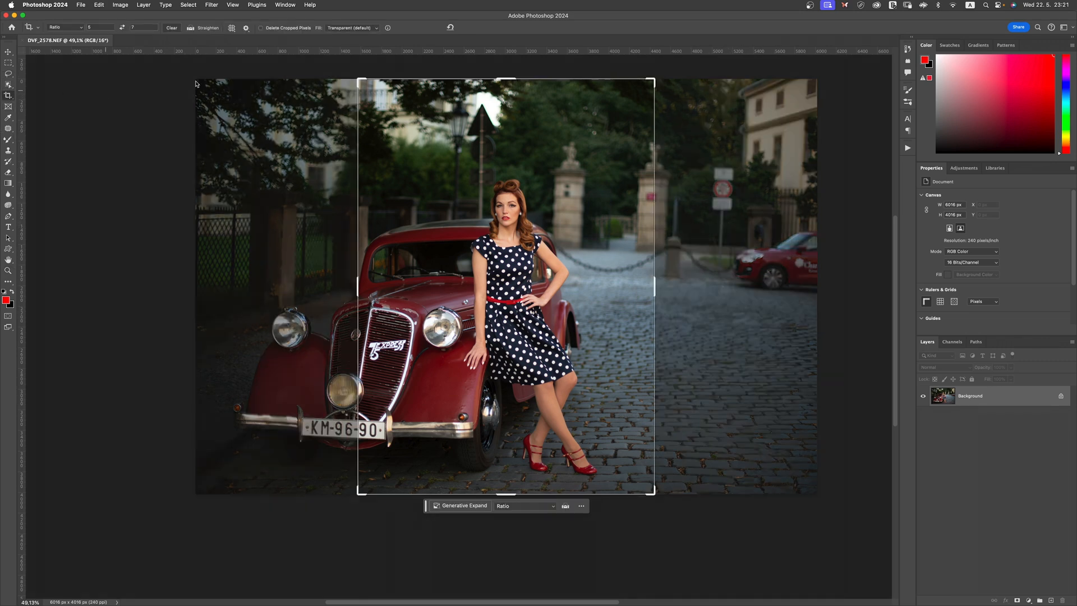
click(123, 27)
drag(797, 77, 750, 95)
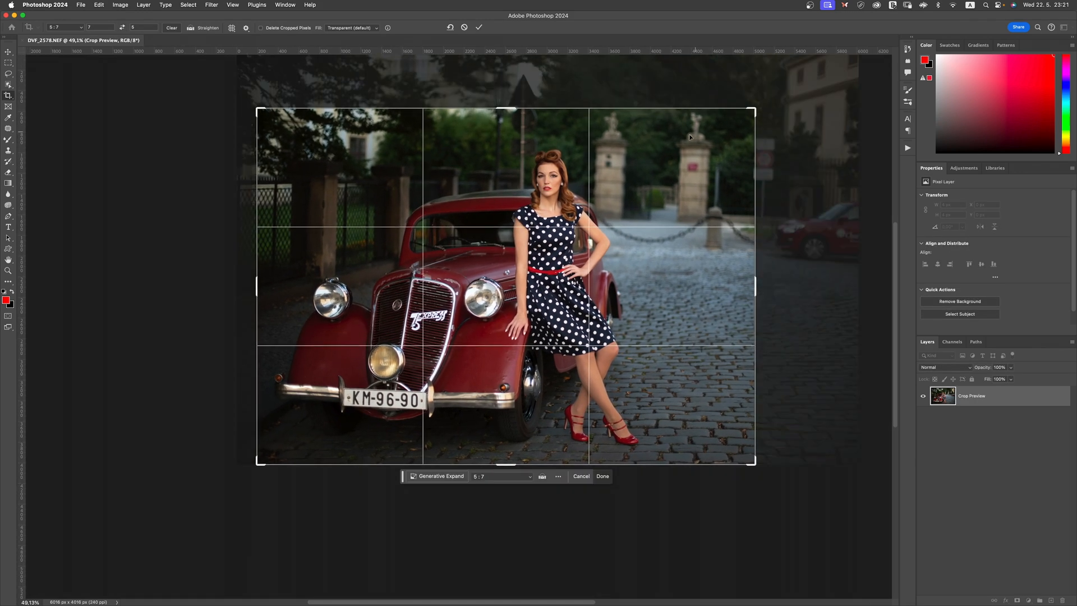
drag(681, 127, 767, 97)
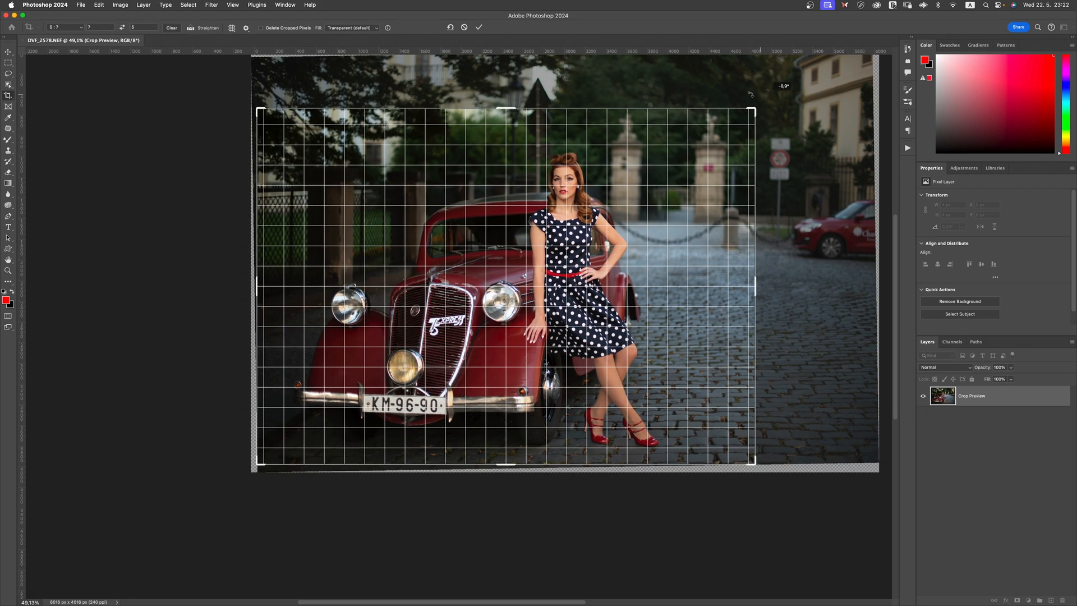
Resize the crop frame to fit within the rotated photo's left and lower edges, and apply the crop.
mouse_move(507, 463)
mouse_down()
mouse_move(504, 473)
mouse_move(514, 465)
mouse_up()
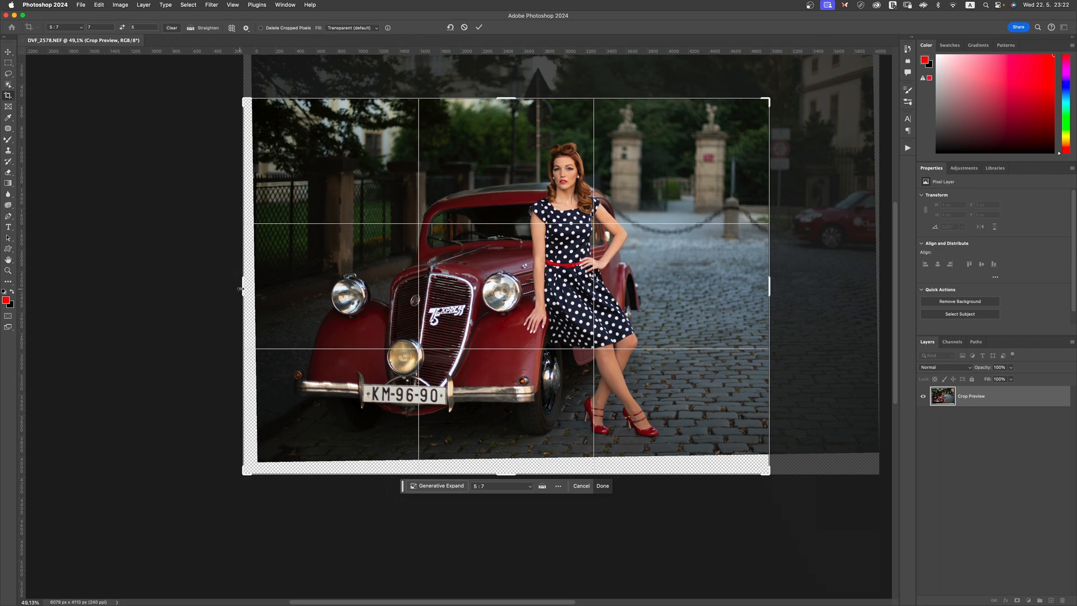
drag(241, 288, 251, 283)
drag(497, 470, 514, 459)
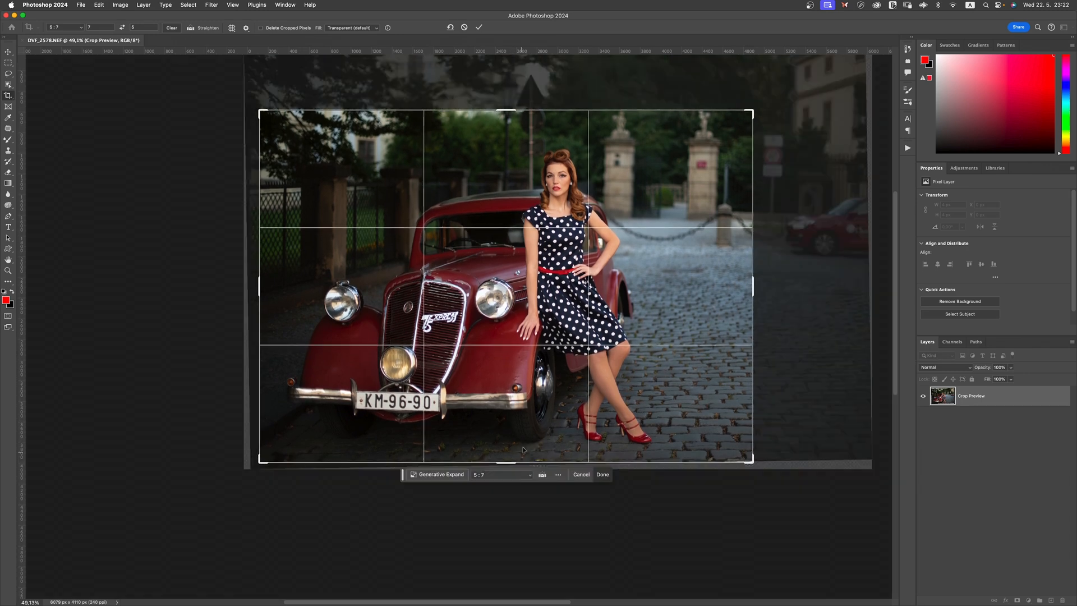
key(Return)
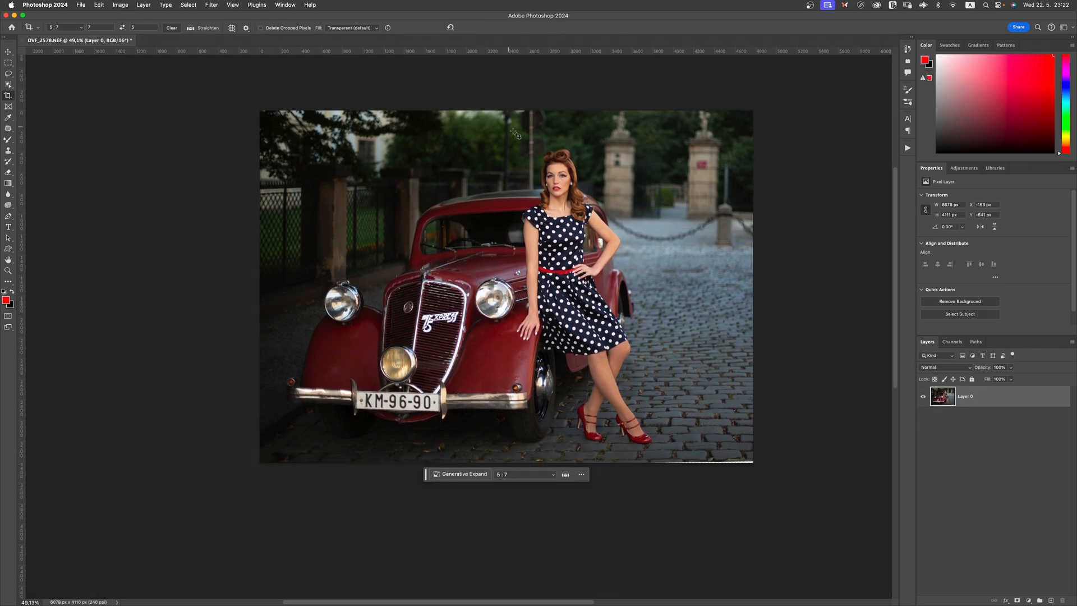
Select the lamp post and the neighbouring traffic sign with its pole above the car roof as one combined Lasso selection.
key(z)
drag(569, 112, 568, 114)
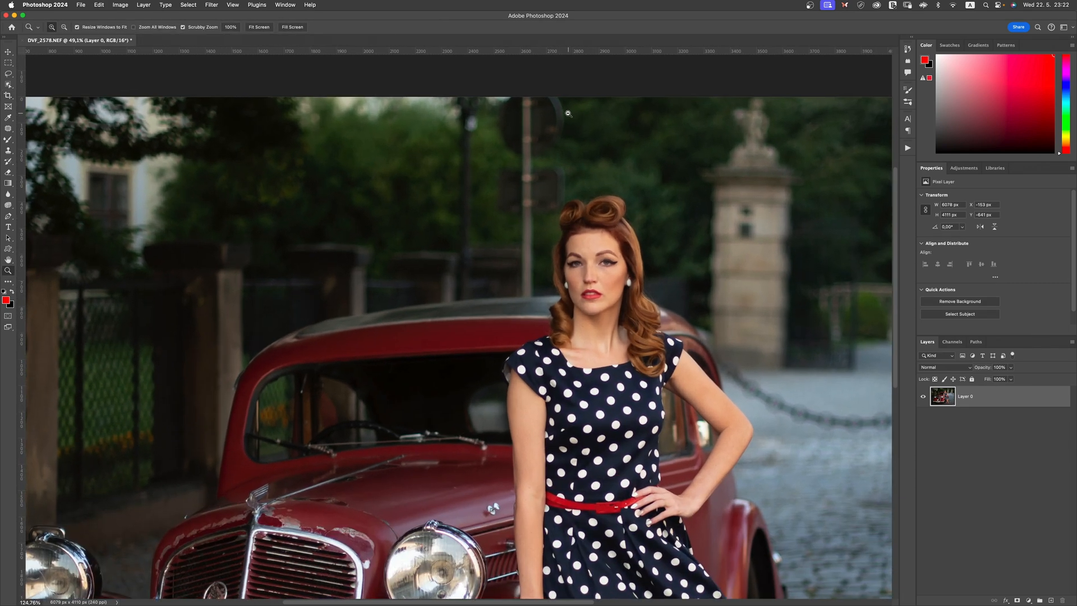
click(9, 76)
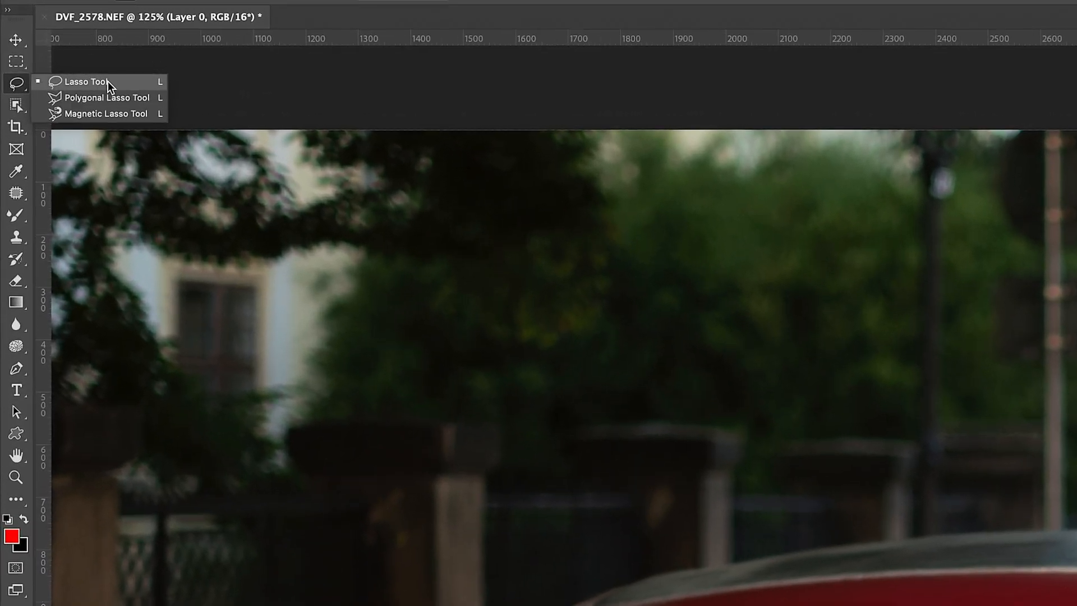
click(107, 82)
mouse_move(976, 128)
mouse_down()
mouse_move(892, 181)
mouse_move(895, 366)
mouse_move(861, 449)
mouse_move(866, 516)
mouse_move(896, 521)
mouse_move(910, 473)
mouse_up()
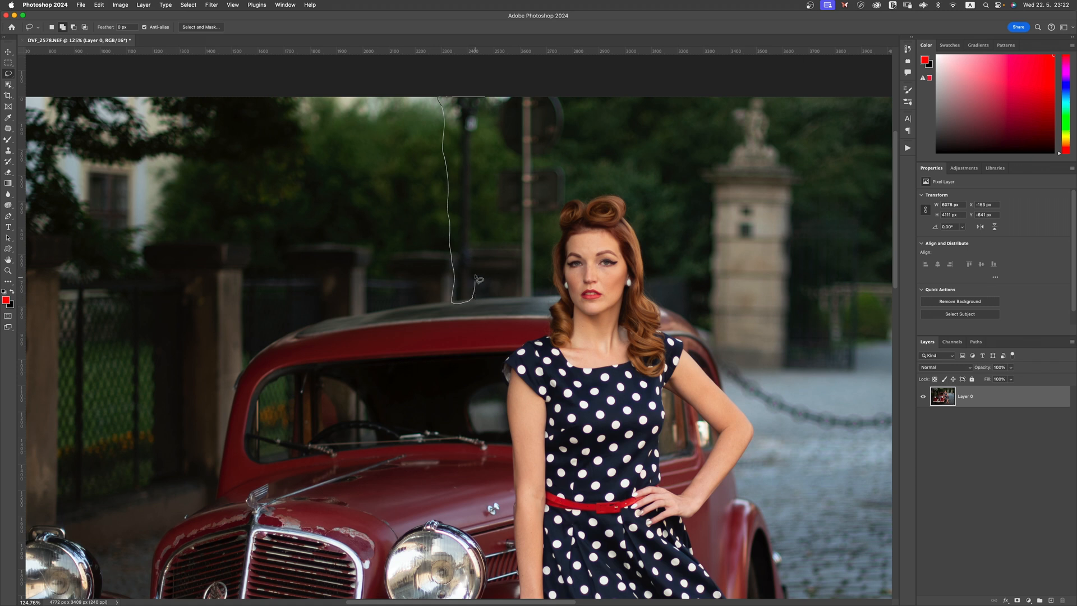
drag(476, 279, 487, 97)
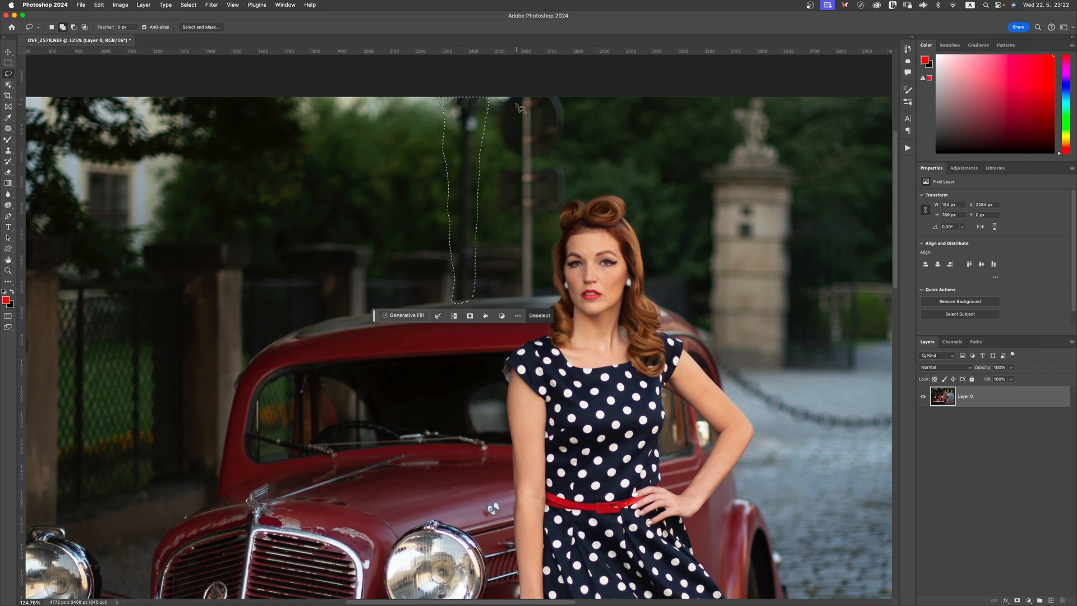
mouse_move(523, 97)
mouse_down()
mouse_move(489, 115)
mouse_move(497, 155)
mouse_move(514, 163)
mouse_move(495, 171)
mouse_move(490, 195)
mouse_move(496, 229)
mouse_move(512, 234)
mouse_move(520, 307)
mouse_move(537, 296)
mouse_move(540, 228)
mouse_move(568, 197)
mouse_move(563, 159)
mouse_move(550, 160)
mouse_move(574, 123)
mouse_move(573, 98)
mouse_up()
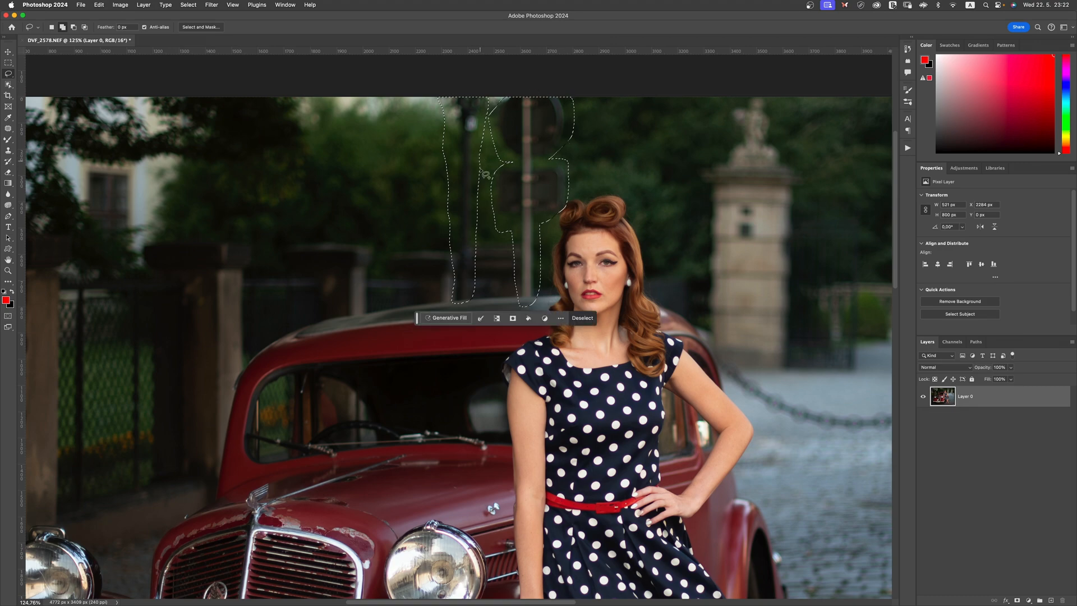
Remove the selected lamp post and traffic sign using Generative Fill without a prompt, and compare the three variations, keeping the first.
key(z)
mouse_move(469, 211)
mouse_down()
mouse_move(533, 202)
mouse_move(450, 212)
mouse_move(496, 219)
mouse_move(464, 222)
mouse_up()
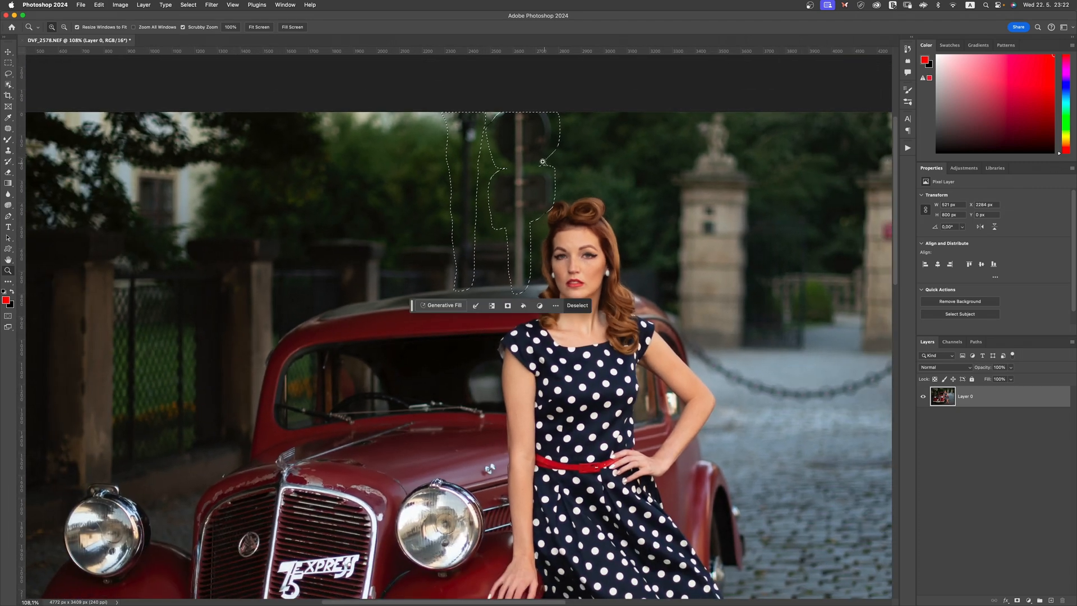
mouse_move(543, 161)
mouse_down()
mouse_move(558, 147)
mouse_move(536, 151)
mouse_move(558, 151)
mouse_up()
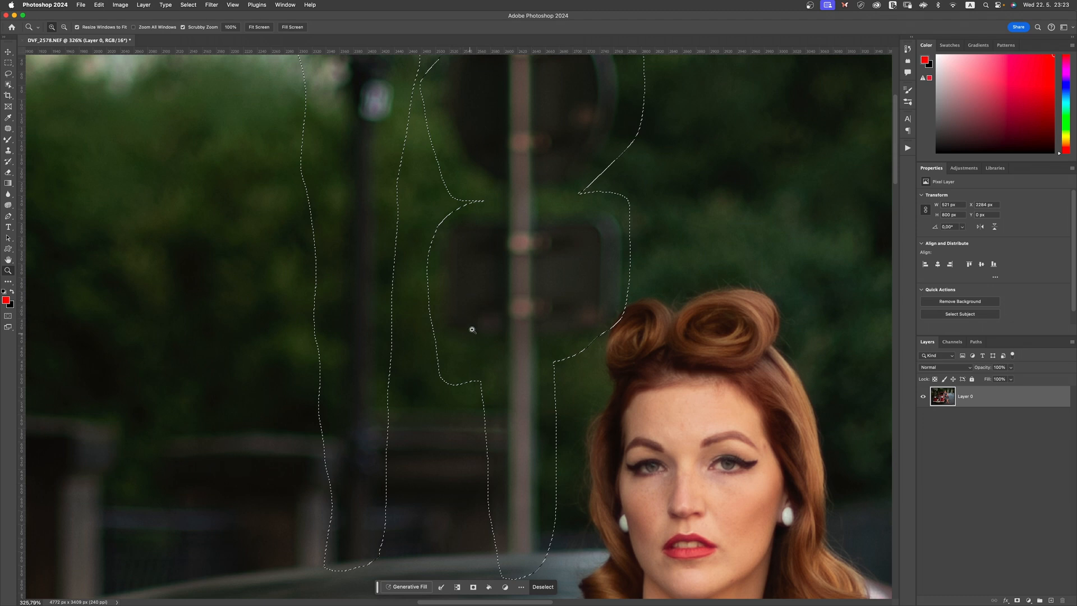
click(419, 585)
click(549, 587)
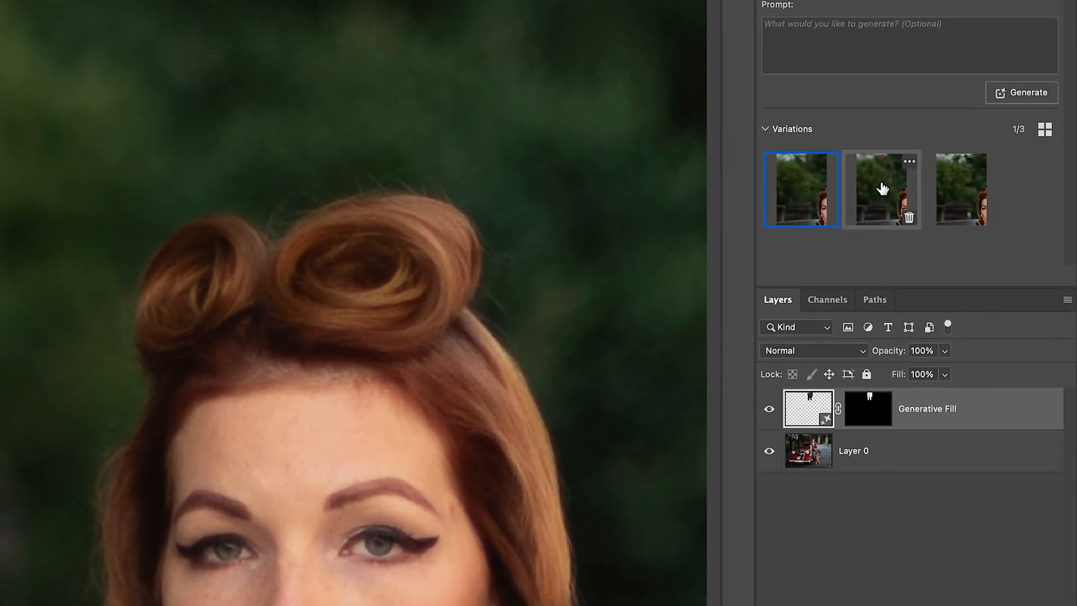
click(896, 198)
click(967, 199)
click(796, 196)
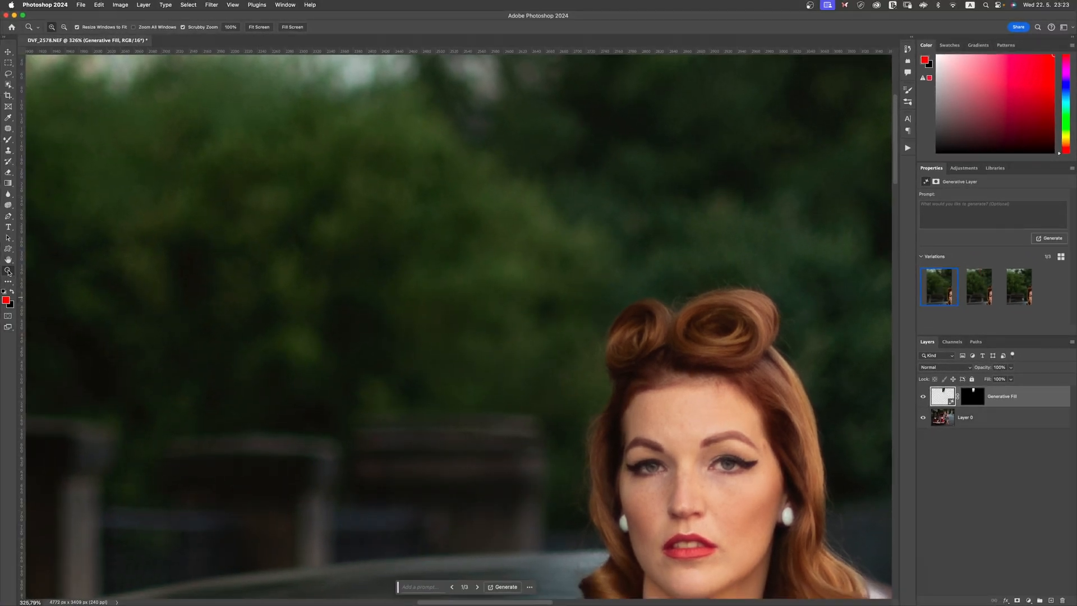
drag(502, 231, 520, 211)
drag(581, 362, 607, 354)
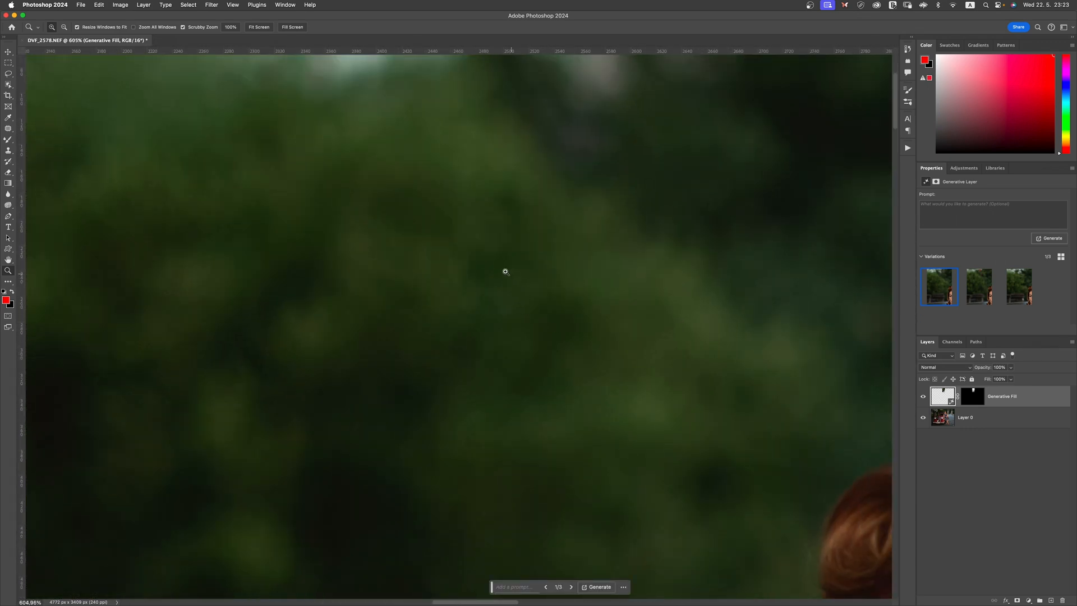
drag(504, 269, 589, 278)
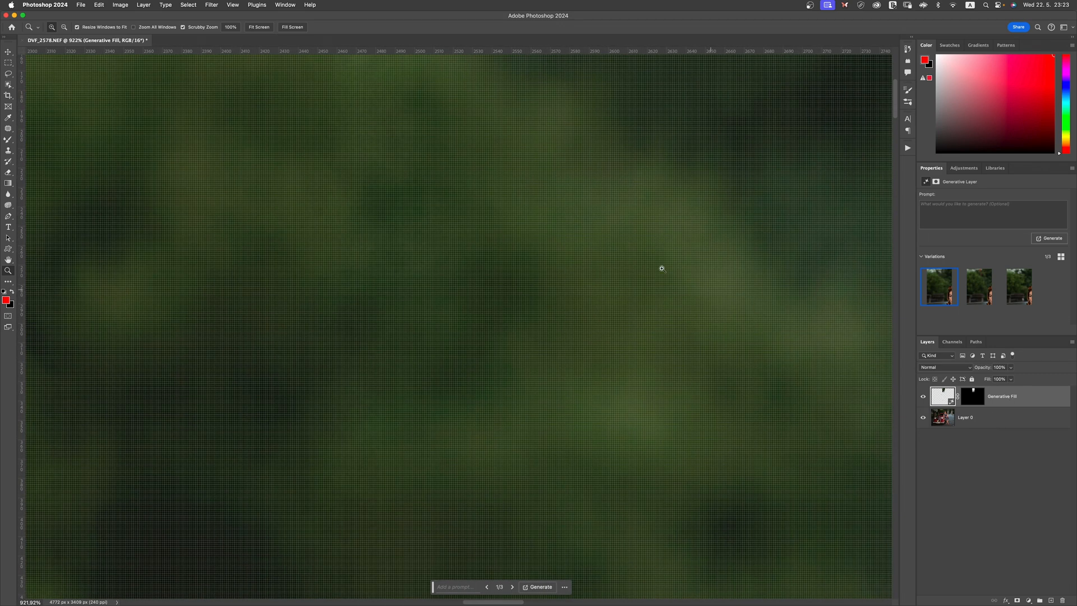
click(214, 5)
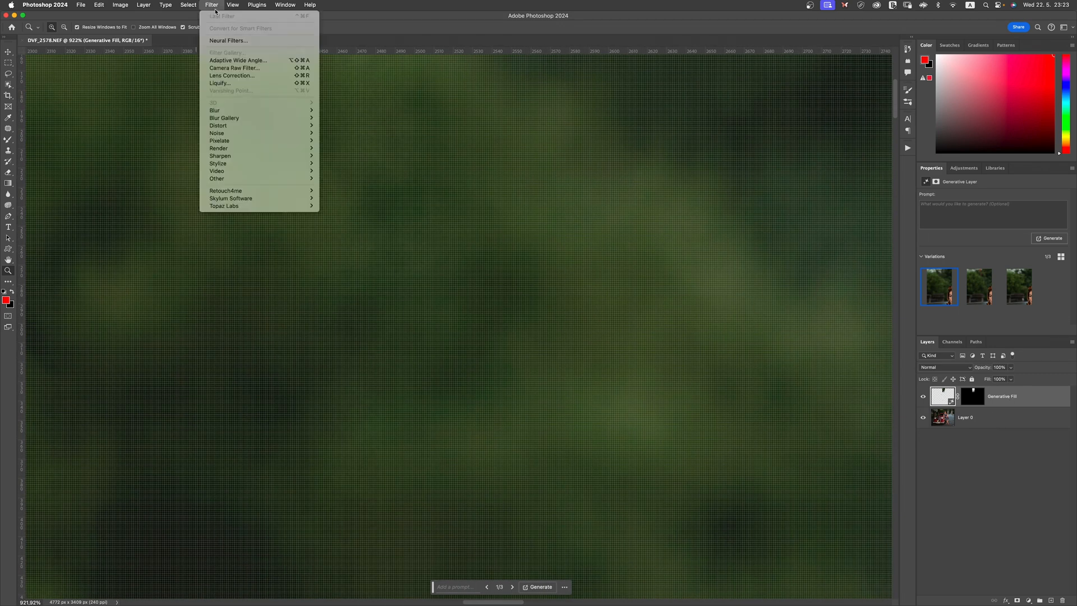
mouse_move(247, 136)
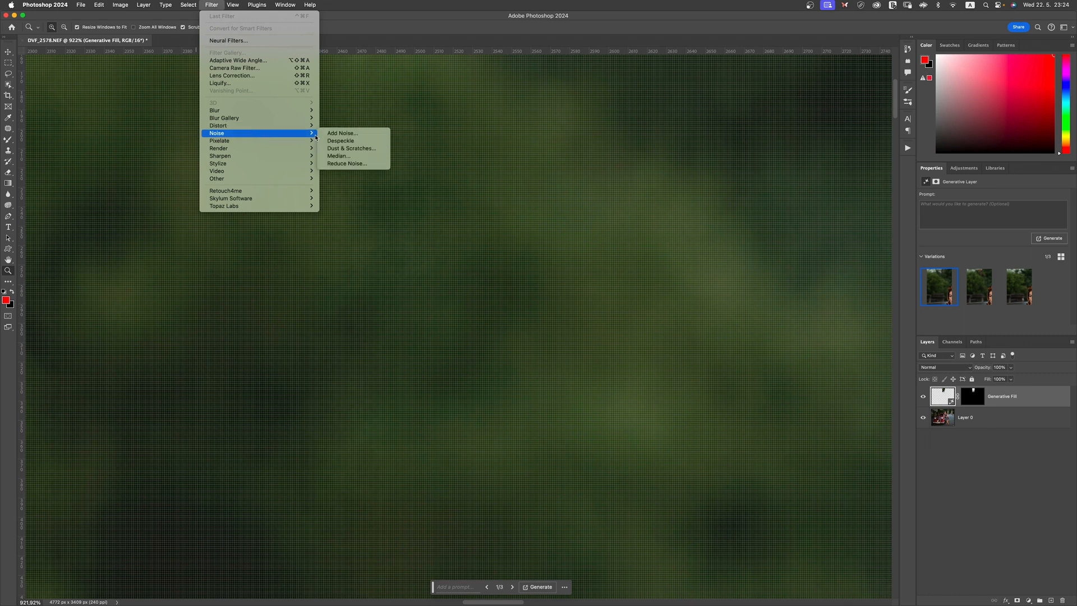
click(349, 134)
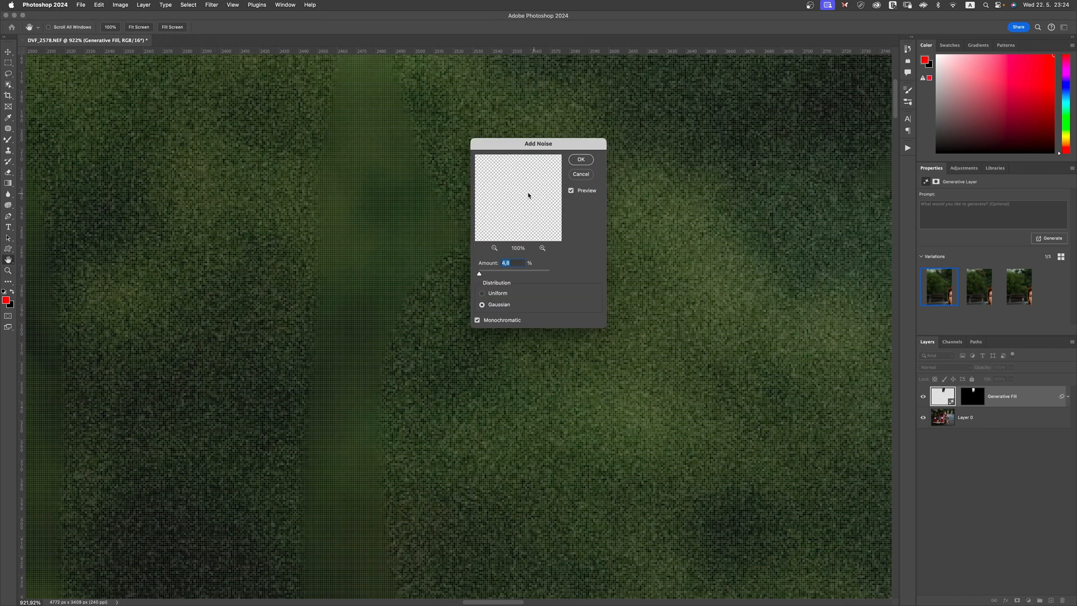
click(583, 175)
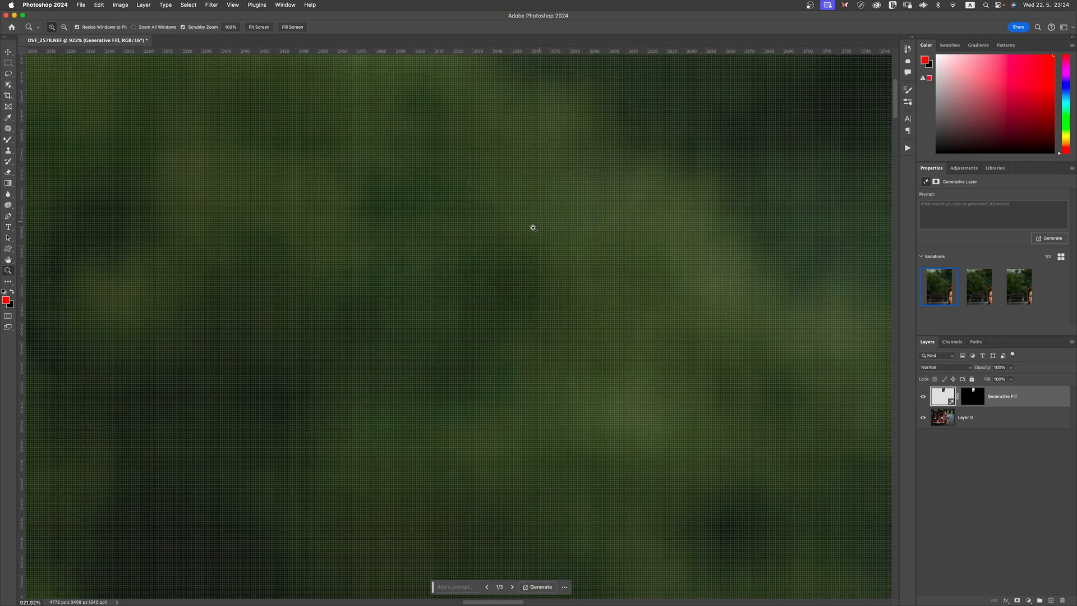
Examine the generated foliage up close against the surrounding grain, comparing the image with the Generative Fill layer hidden and shown.
mouse_move(528, 231)
mouse_down()
mouse_move(504, 232)
mouse_move(521, 230)
mouse_up()
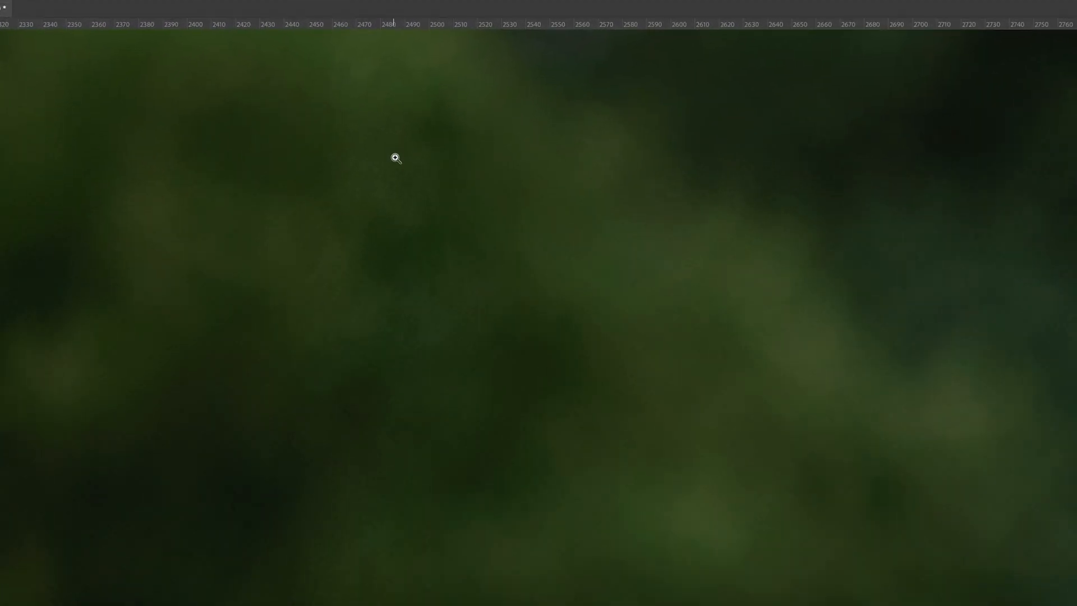
drag(453, 539, 403, 575)
mouse_move(211, 350)
mouse_down()
mouse_move(48, 350)
mouse_move(270, 340)
mouse_move(215, 342)
mouse_up()
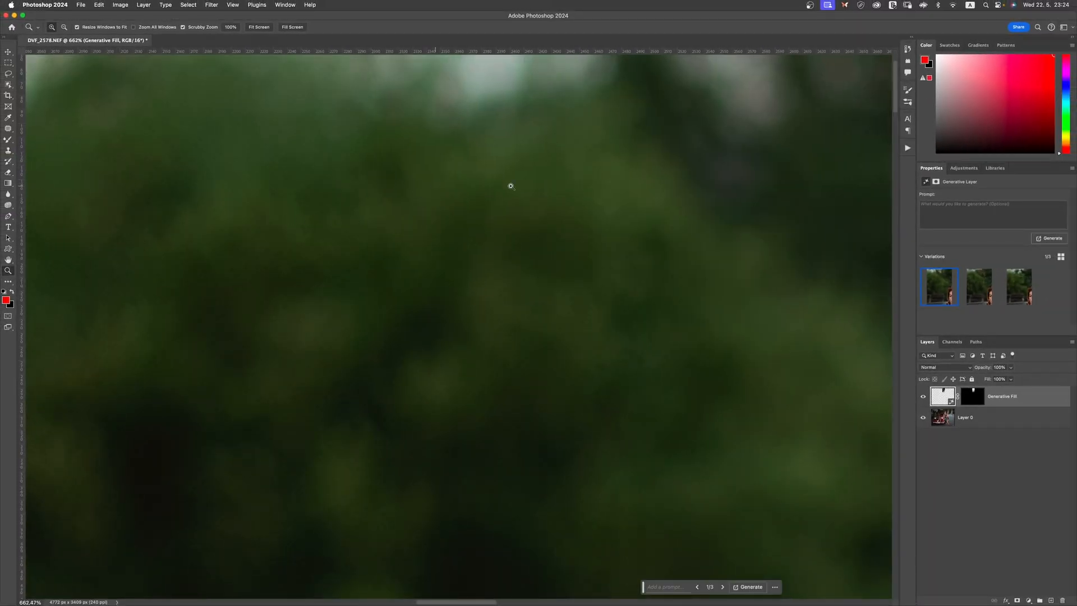
click(924, 397)
click(924, 397)
mouse_move(430, 214)
mouse_down()
mouse_move(464, 206)
mouse_move(437, 212)
mouse_up()
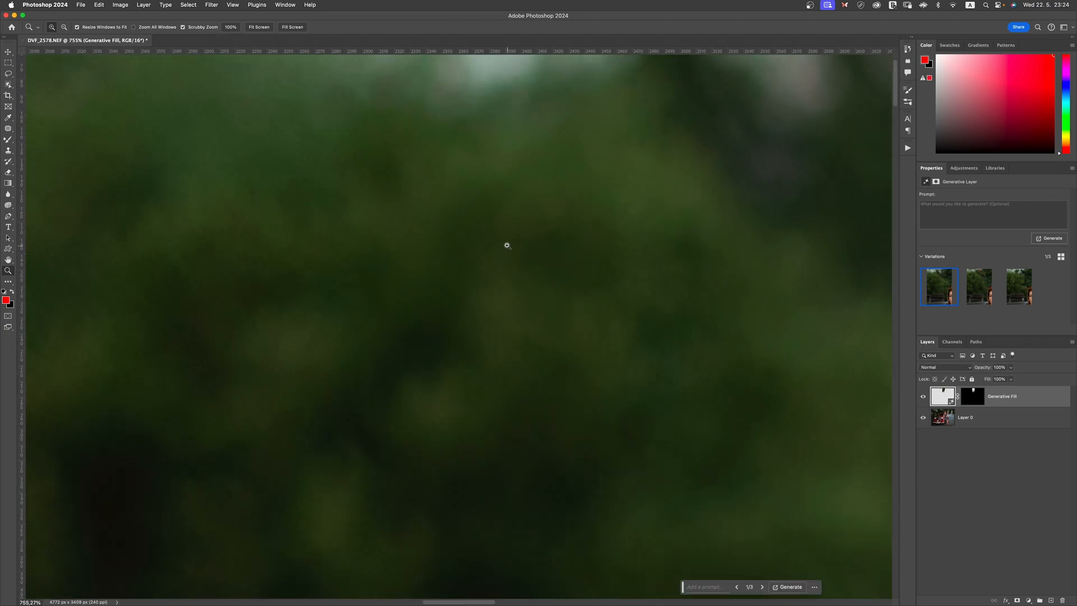
mouse_move(556, 247)
mouse_down()
mouse_move(564, 242)
mouse_move(548, 243)
mouse_up()
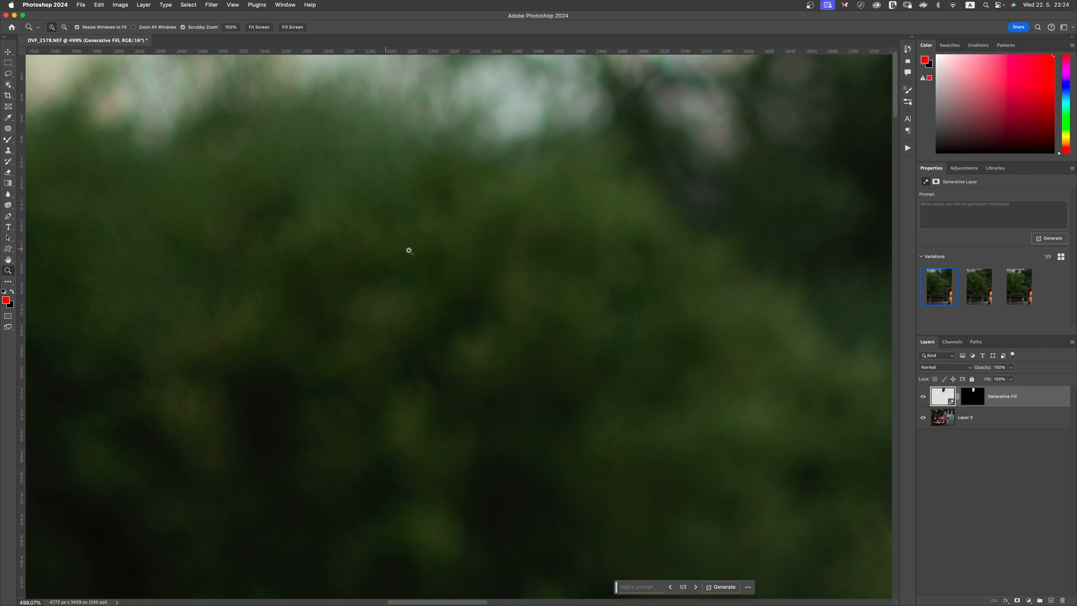
drag(409, 248, 483, 250)
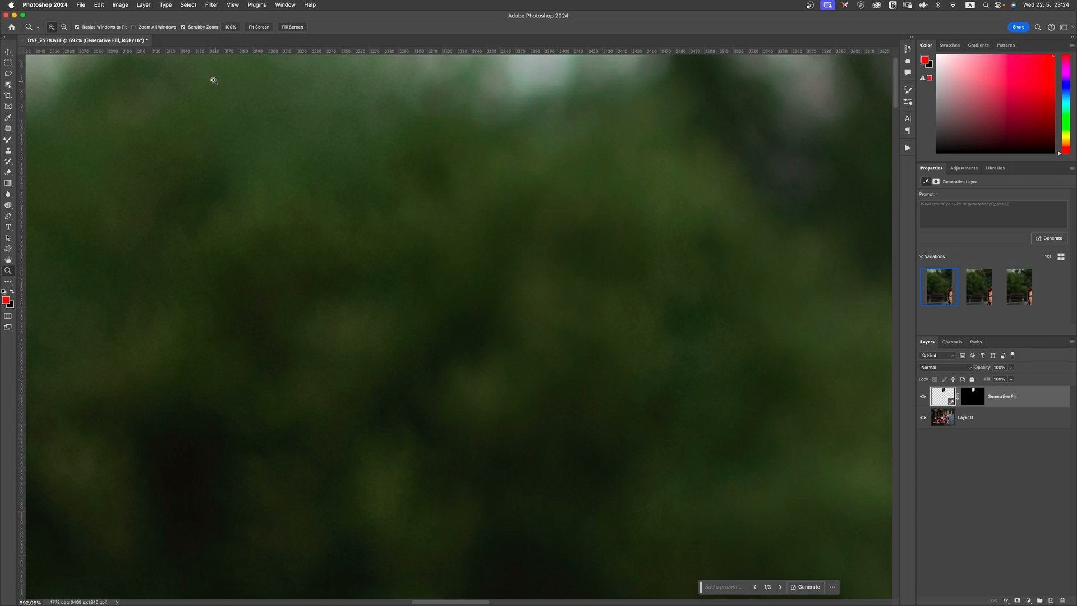
Apply the Add Noise filter to the Generative Fill layer with an amount of 0.50%, Gaussian distribution and Monochromatic enabled.
click(213, 6)
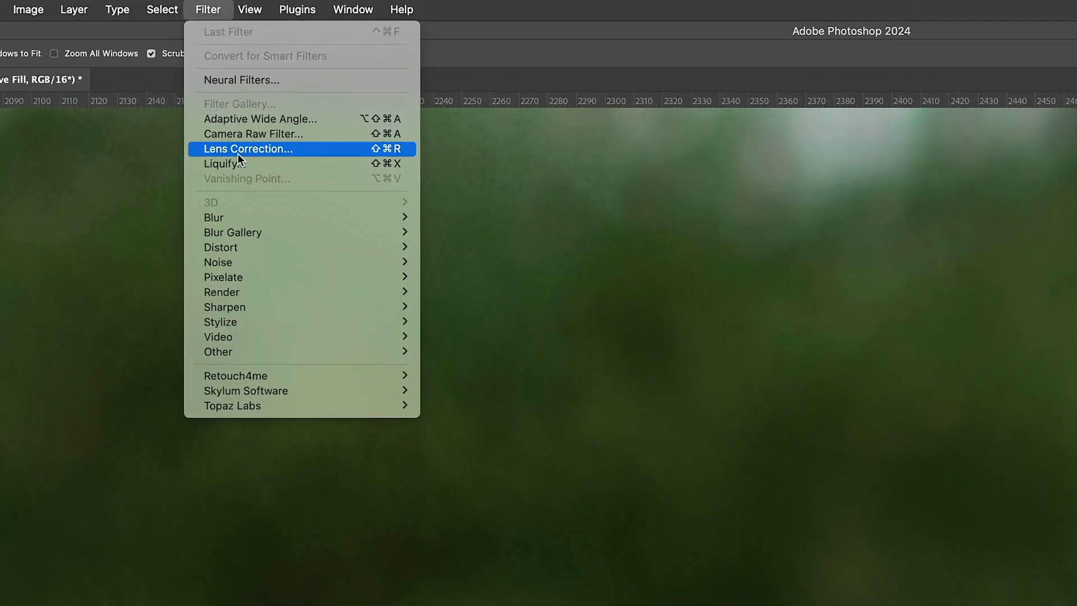
mouse_move(233, 127)
mouse_move(251, 263)
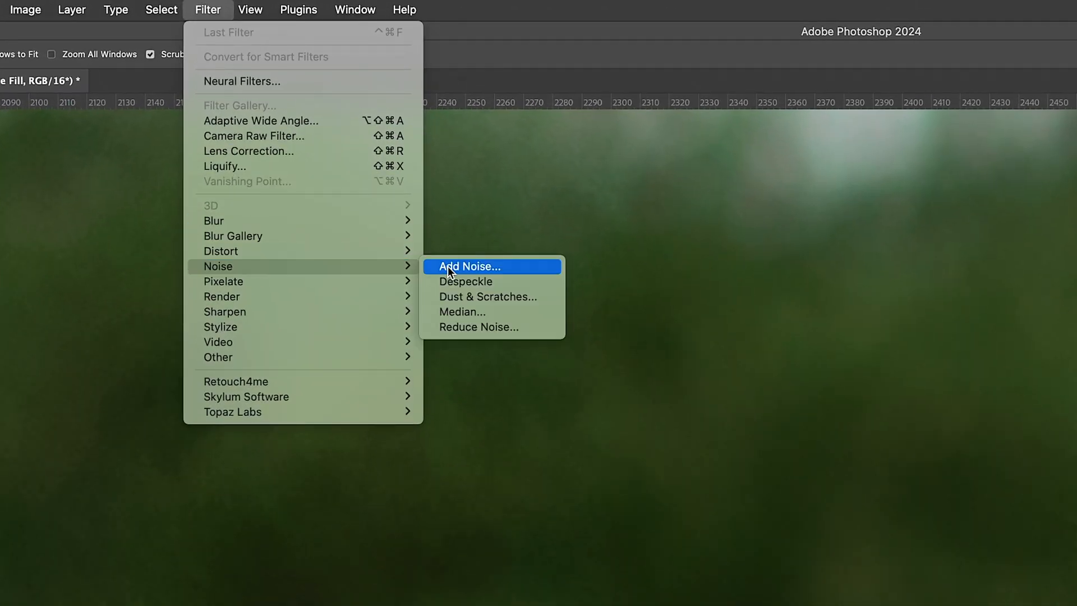
click(452, 261)
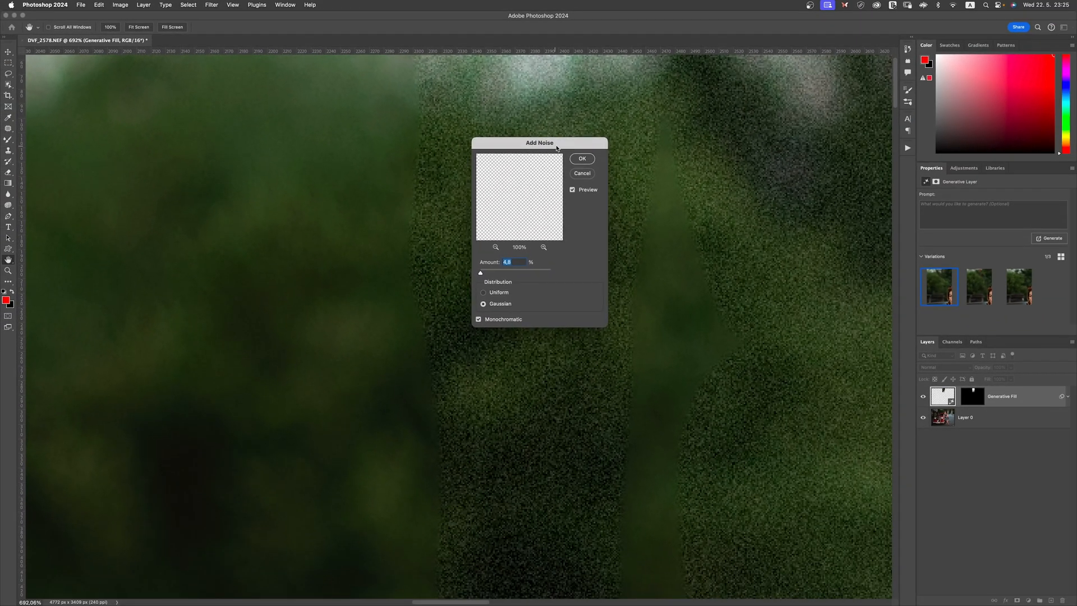
drag(548, 143, 812, 143)
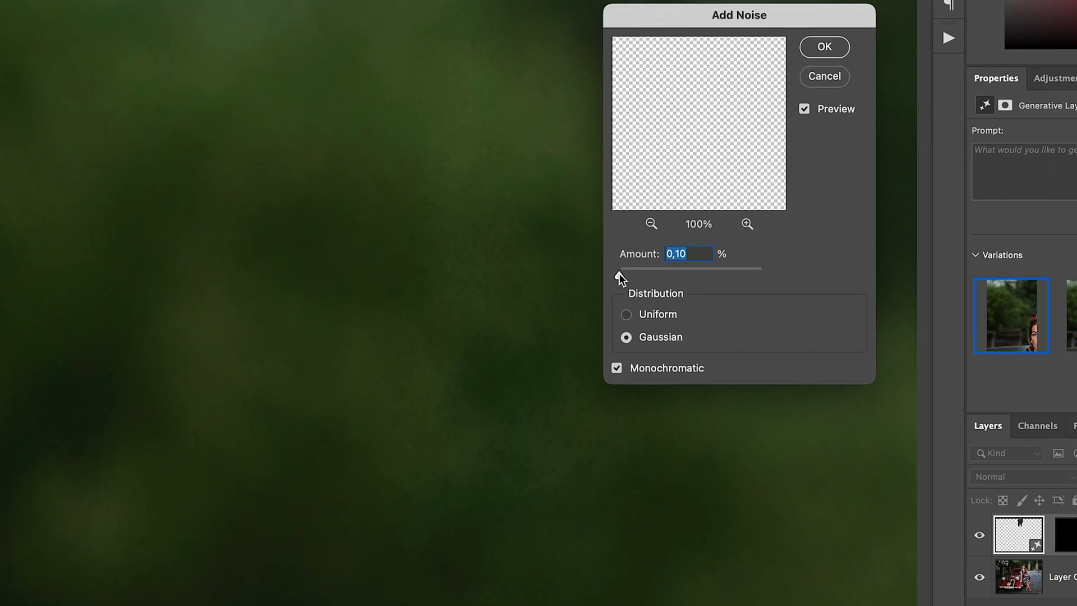
drag(620, 278, 620, 277)
click(695, 254)
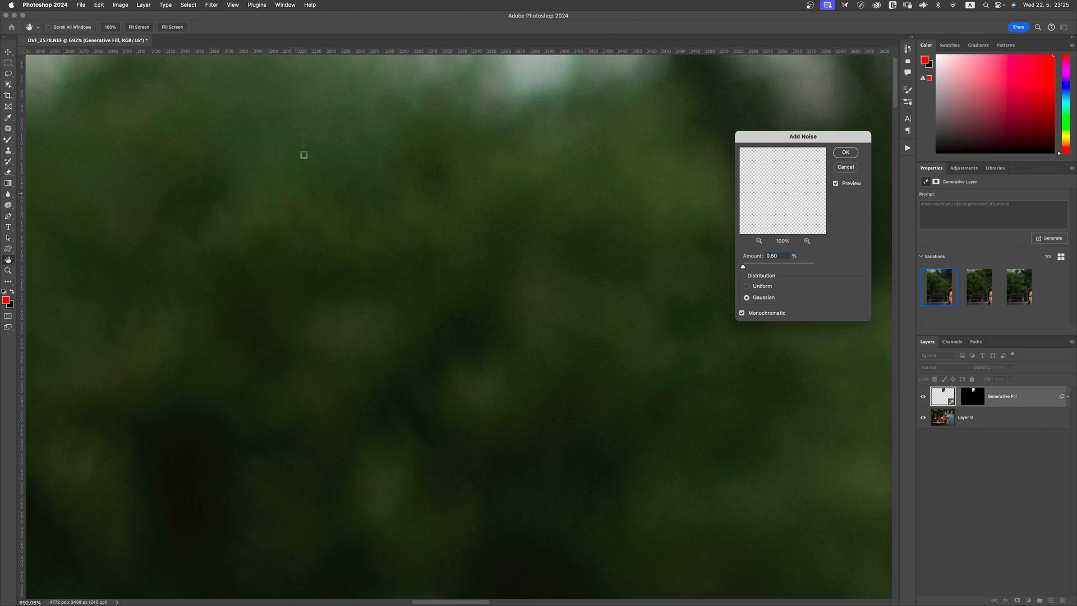
click(843, 157)
Outline the hanging chain, the stone bollard and the pole behind it with the Lasso, and remove them using Generative Fill without a prompt.
drag(578, 256, 509, 263)
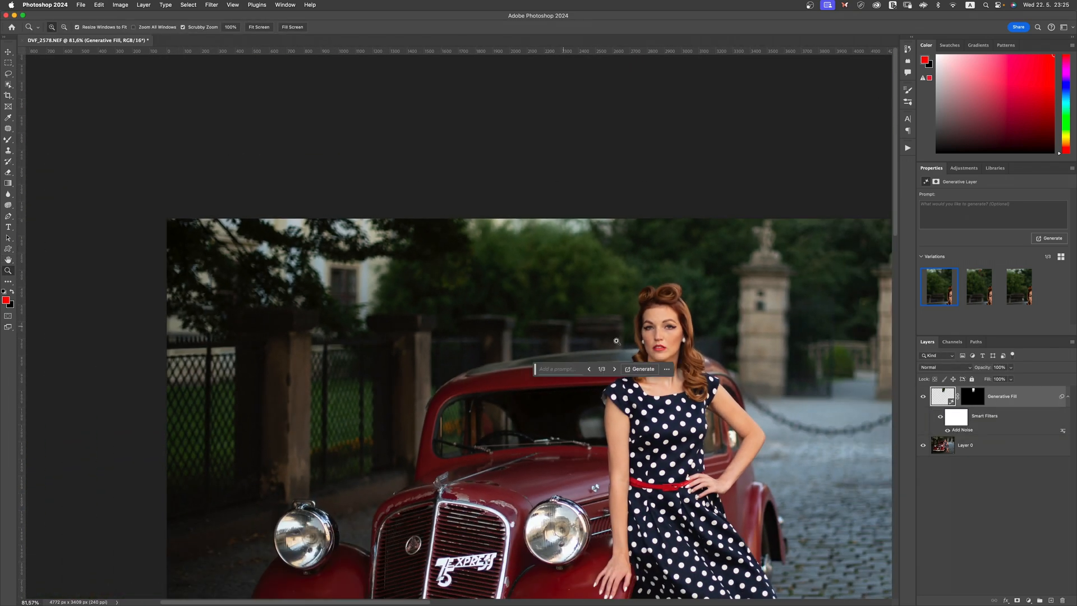
drag(636, 304, 597, 308)
drag(696, 300, 700, 337)
drag(807, 479, 827, 471)
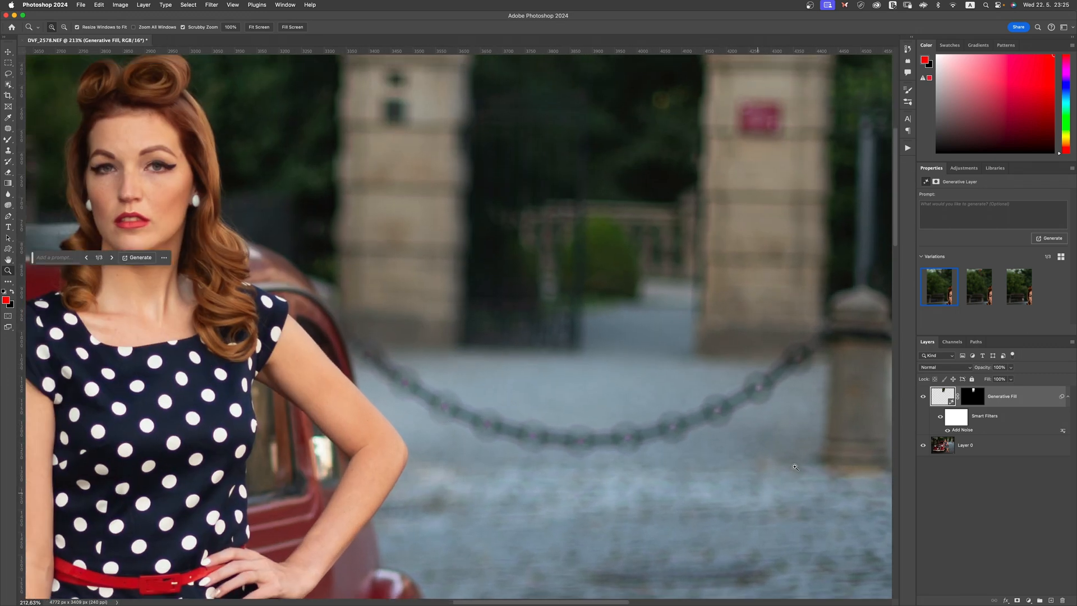
drag(661, 339, 474, 328)
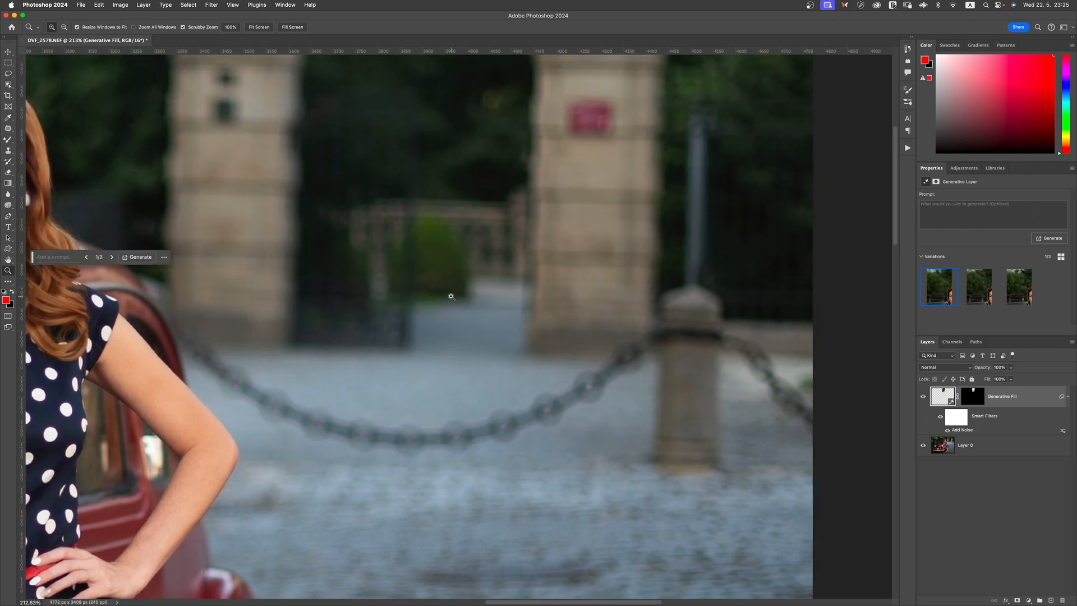
click(9, 74)
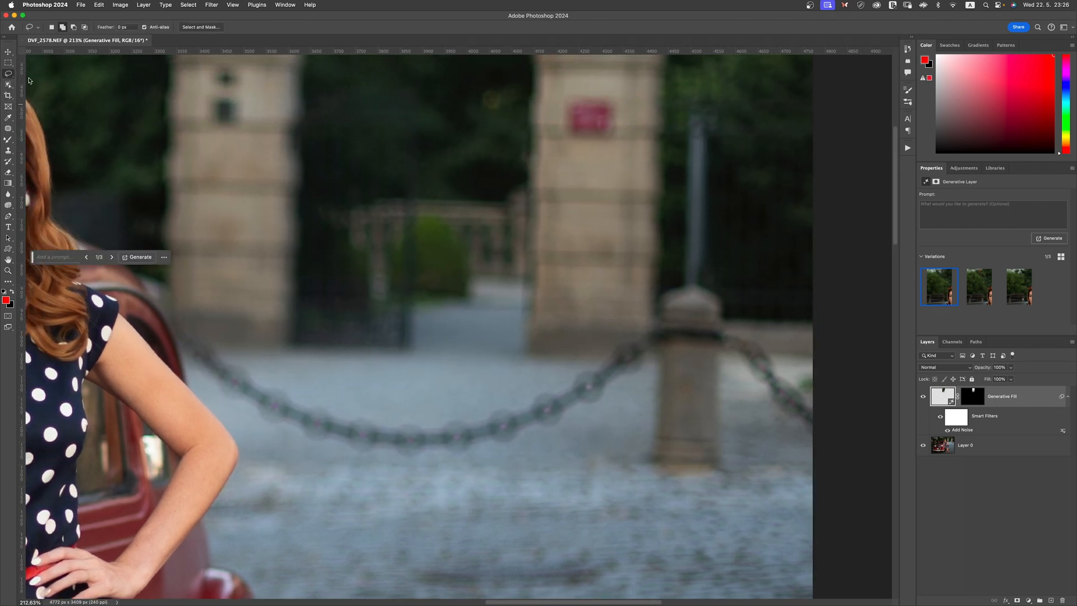
mouse_move(724, 140)
mouse_down()
mouse_move(706, 96)
mouse_move(679, 106)
mouse_move(669, 282)
mouse_move(626, 348)
mouse_move(523, 390)
mouse_move(408, 410)
mouse_move(221, 330)
mouse_move(146, 281)
mouse_move(150, 294)
mouse_move(205, 388)
mouse_move(310, 460)
mouse_move(361, 473)
mouse_move(510, 460)
mouse_move(644, 386)
mouse_move(636, 435)
mouse_move(593, 469)
mouse_move(605, 486)
mouse_move(736, 486)
mouse_move(773, 456)
mouse_move(743, 401)
mouse_move(793, 454)
mouse_move(847, 422)
mouse_move(747, 301)
mouse_move(731, 160)
mouse_up()
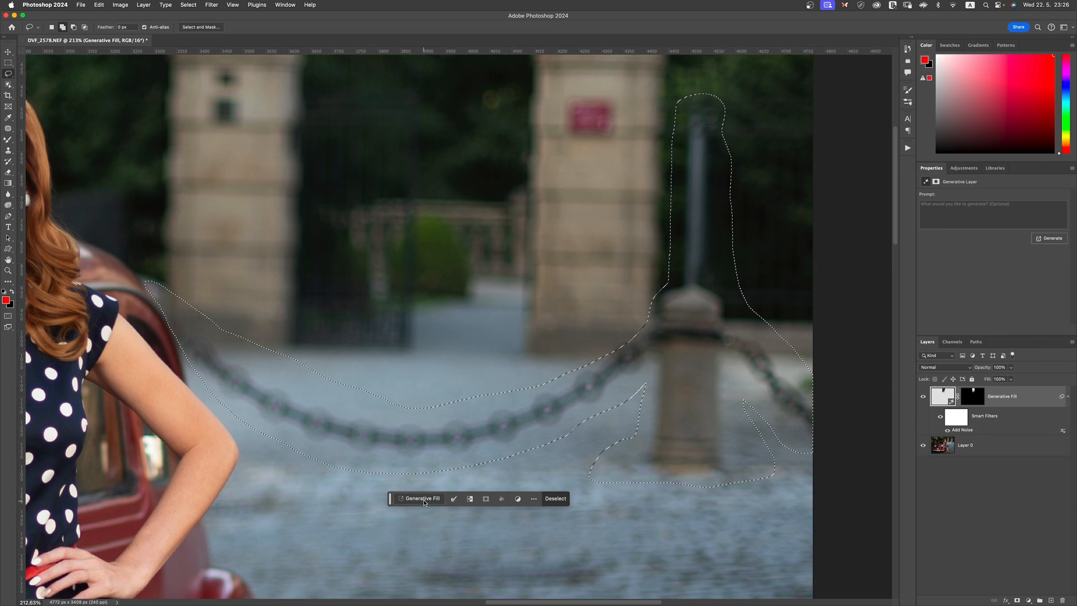
click(419, 498)
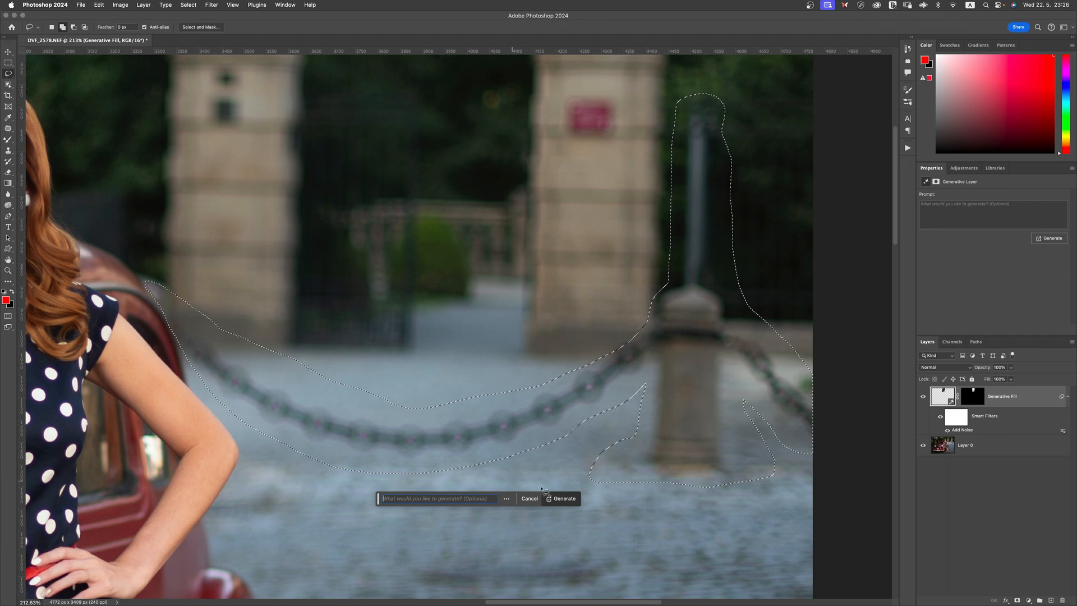
click(559, 498)
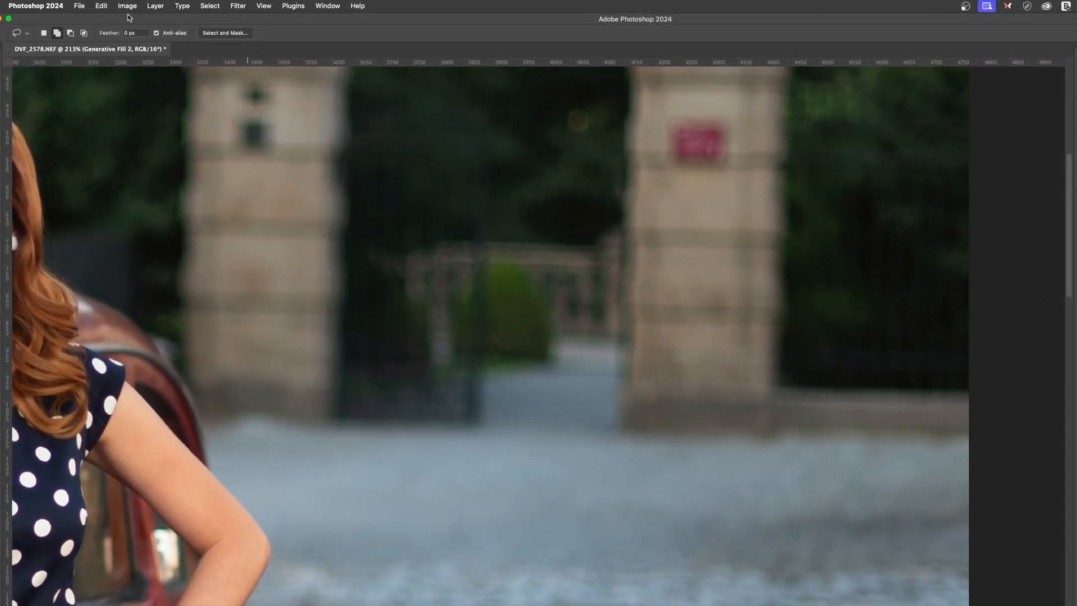
Try a Brightness/Contrast adjustment on the Generative Fill 2 layer.
click(127, 6)
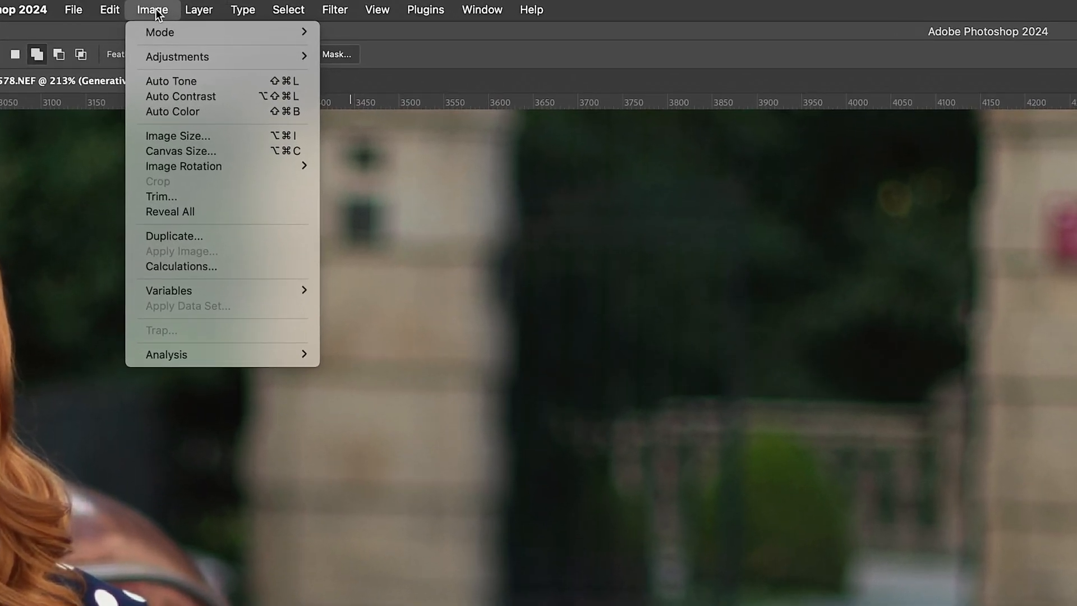
mouse_move(142, 35)
click(380, 55)
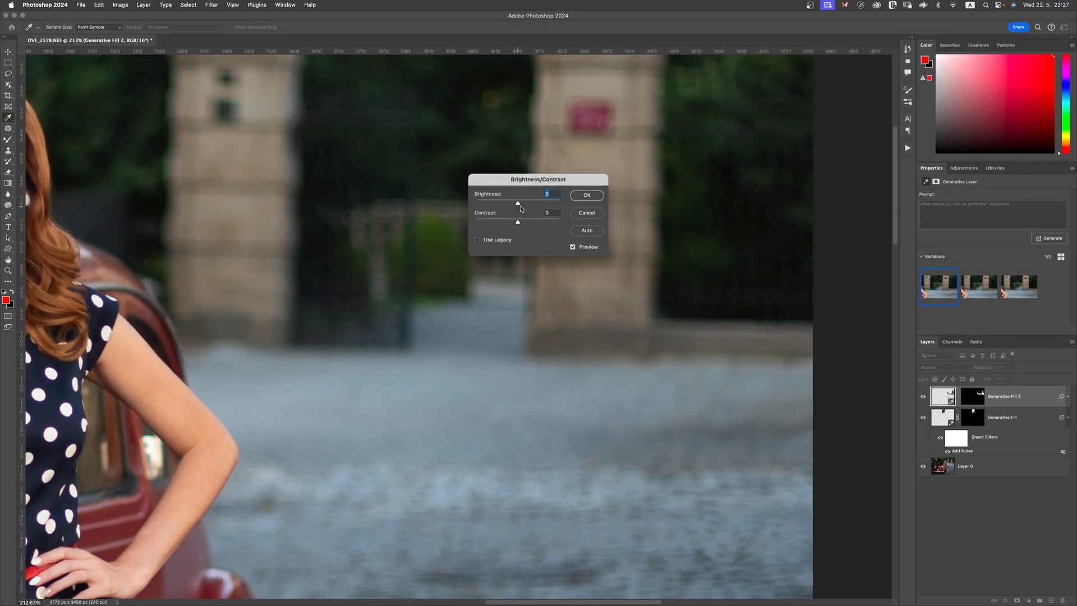
drag(519, 210, 517, 206)
click(586, 200)
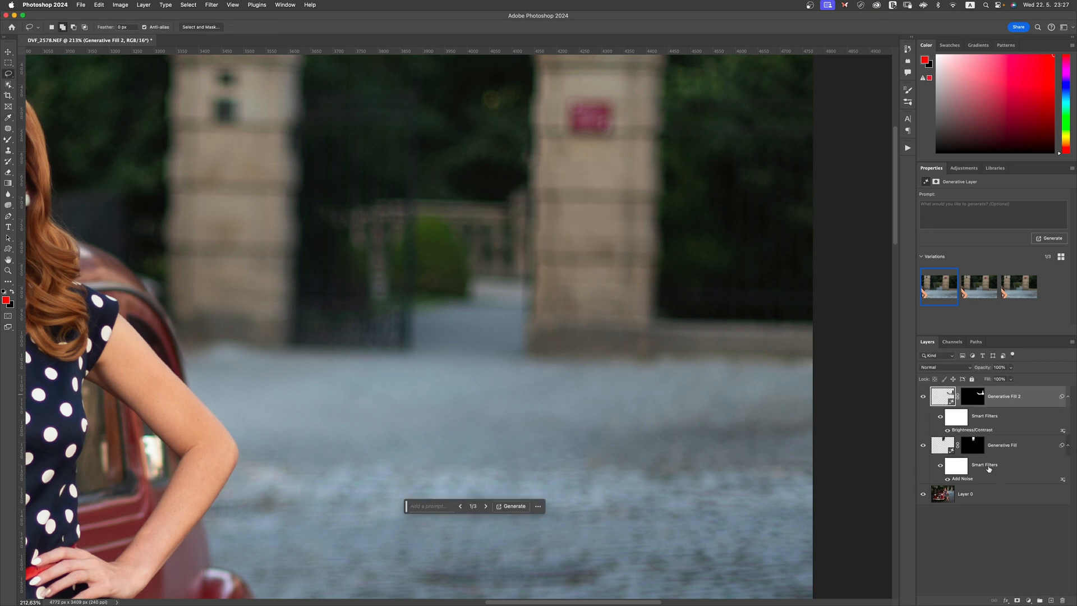
Move the Add Noise smart filter from the Generative Fill layer to the Generative Fill 2 layer, and check the whole photo.
click(984, 469)
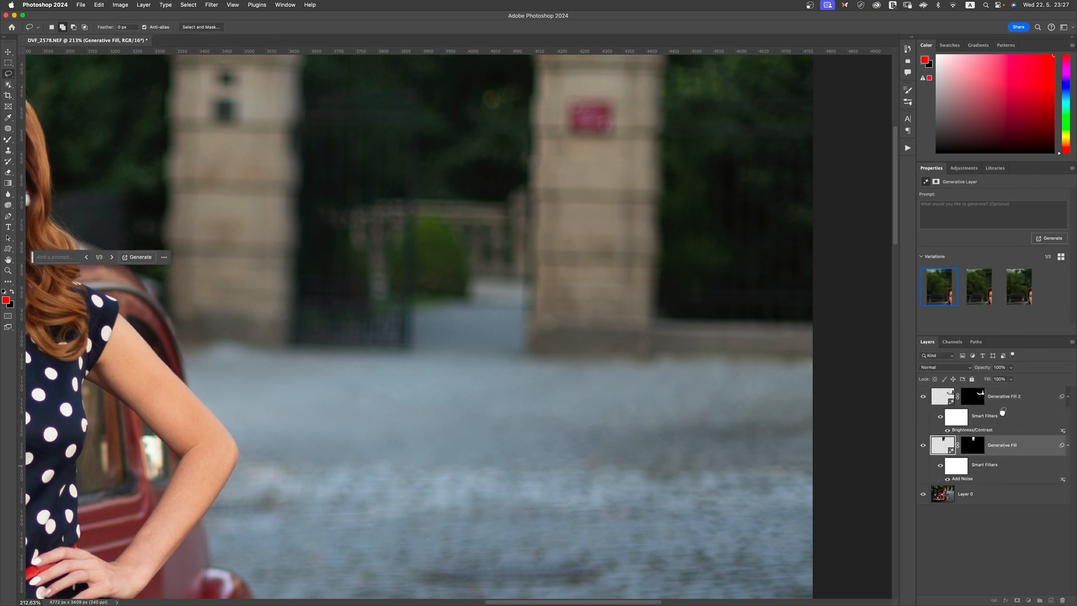
drag(1002, 409, 994, 404)
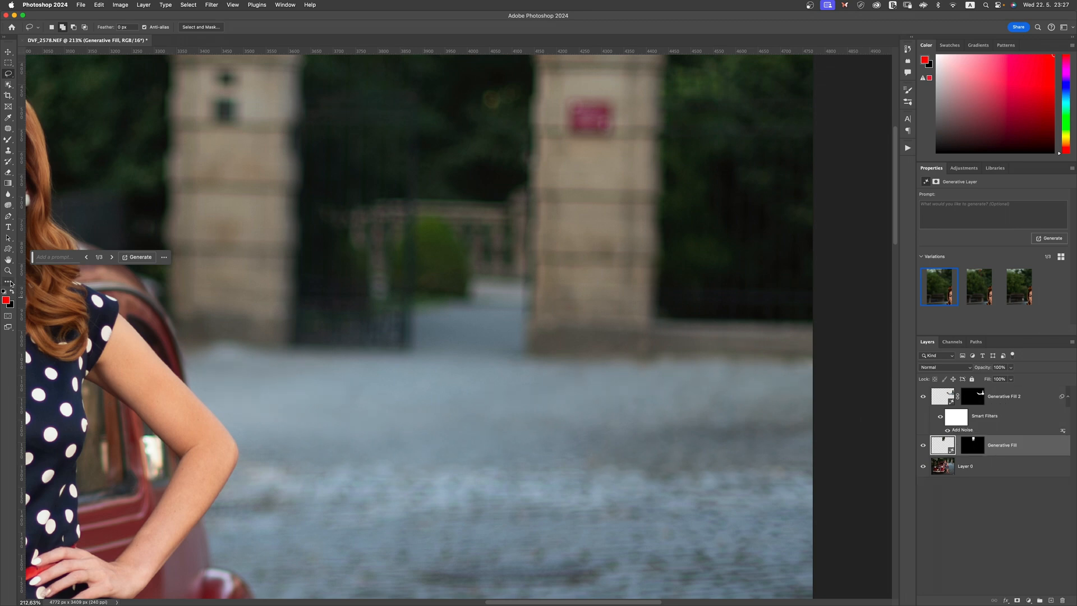
click(7, 271)
mouse_move(571, 320)
mouse_down()
mouse_move(540, 307)
mouse_move(499, 321)
mouse_up()
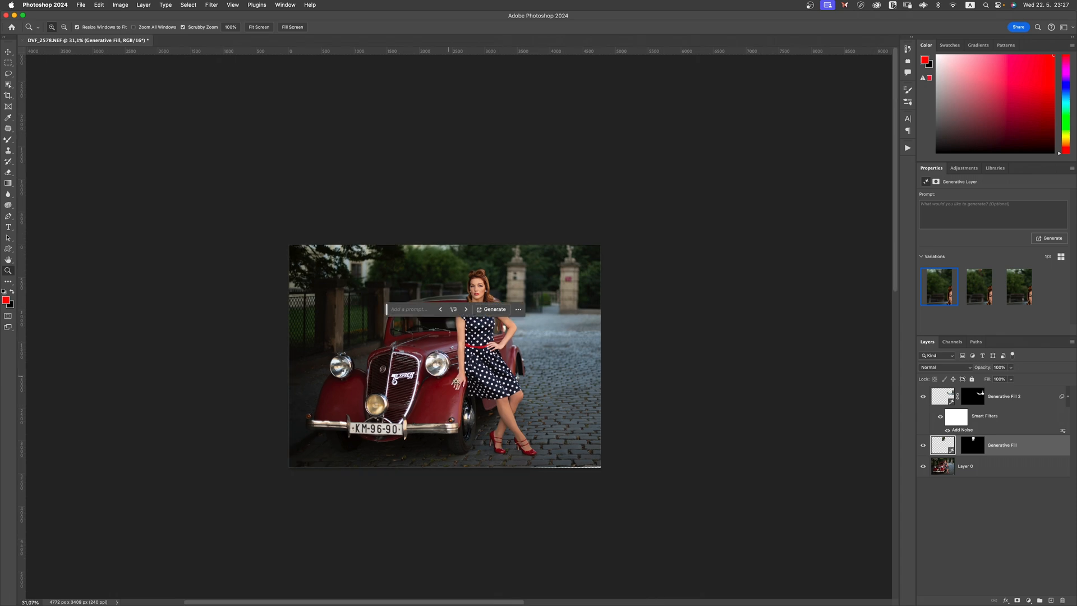
drag(469, 424, 493, 396)
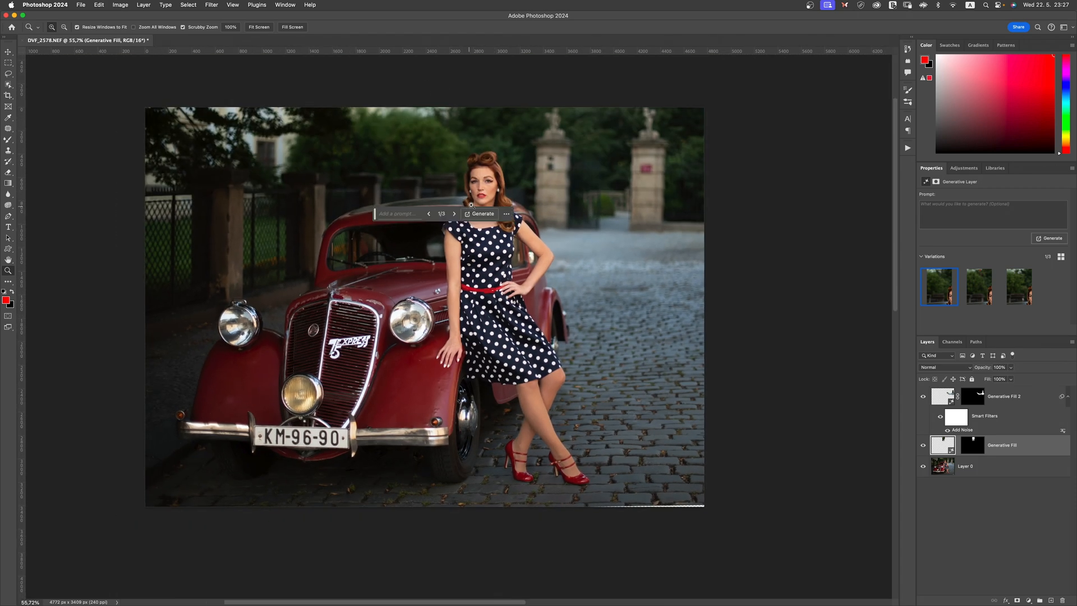
drag(489, 189, 513, 180)
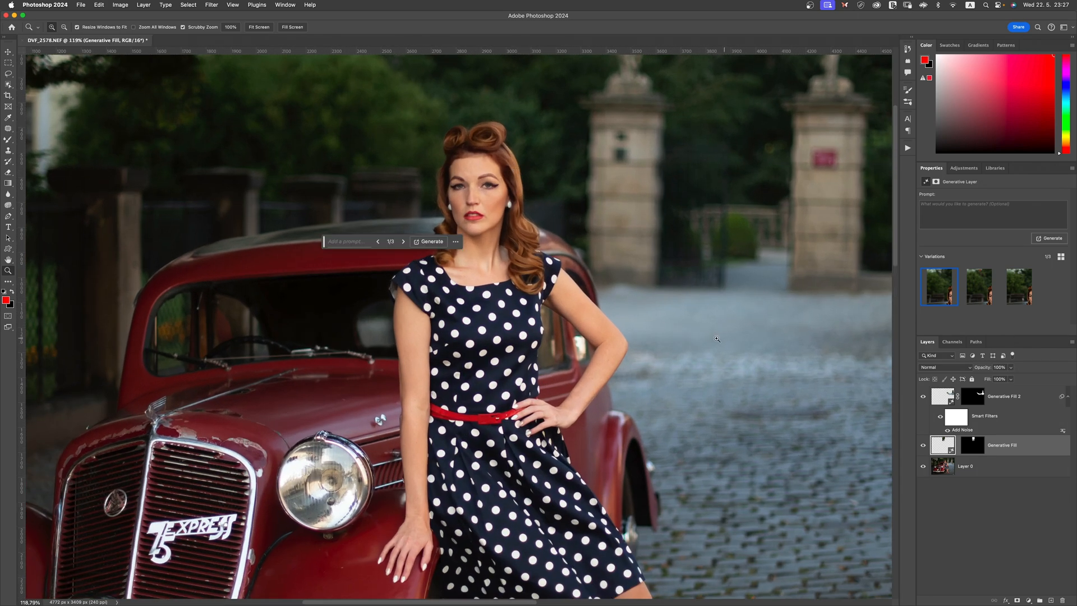
Switch to Lightroom Classic and remove the street lamp and triangular sign behind the vintage car using generative Remove.
drag(652, 328, 627, 342)
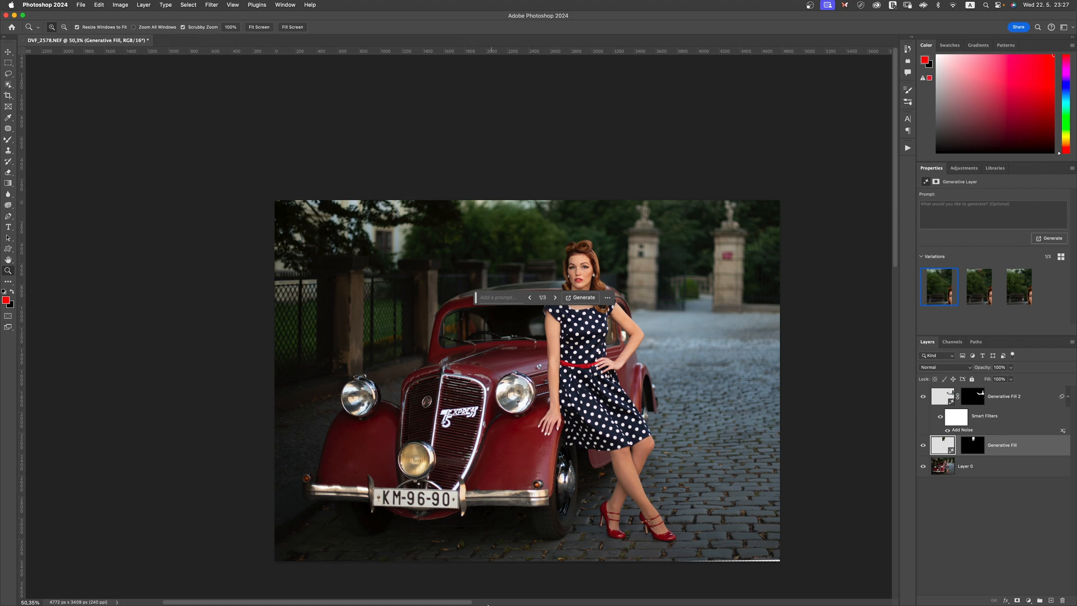
click(568, 586)
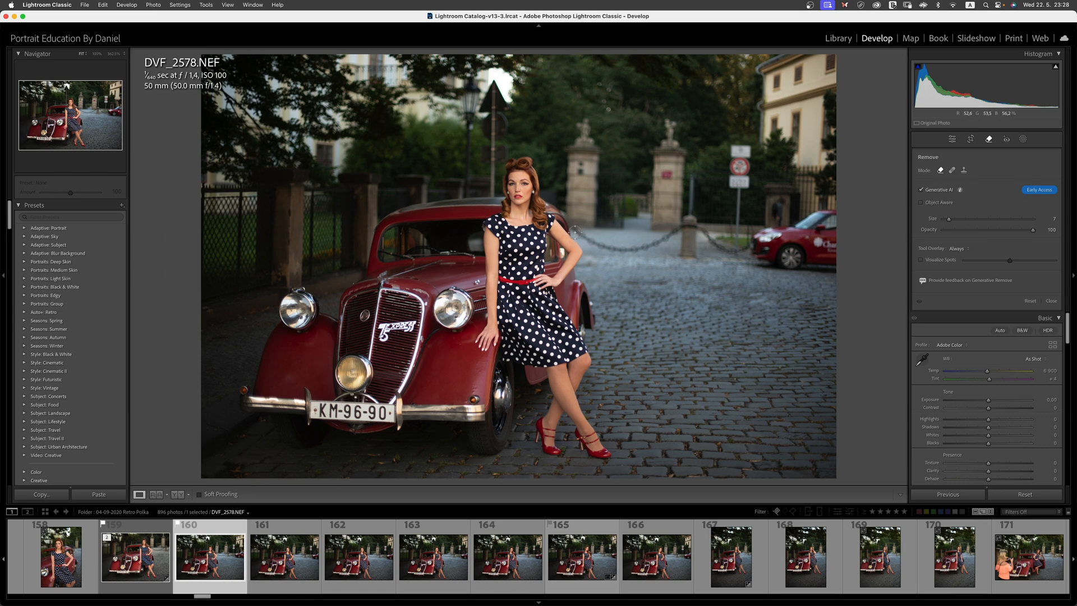
mouse_move(476, 66)
mouse_down()
mouse_move(488, 78)
mouse_move(461, 100)
mouse_move(478, 70)
mouse_move(515, 73)
mouse_move(496, 105)
mouse_move(470, 92)
mouse_move(466, 197)
mouse_move(485, 111)
mouse_move(498, 113)
mouse_move(487, 126)
mouse_move(503, 131)
mouse_move(488, 143)
mouse_move(486, 160)
mouse_move(504, 149)
mouse_move(491, 196)
mouse_up()
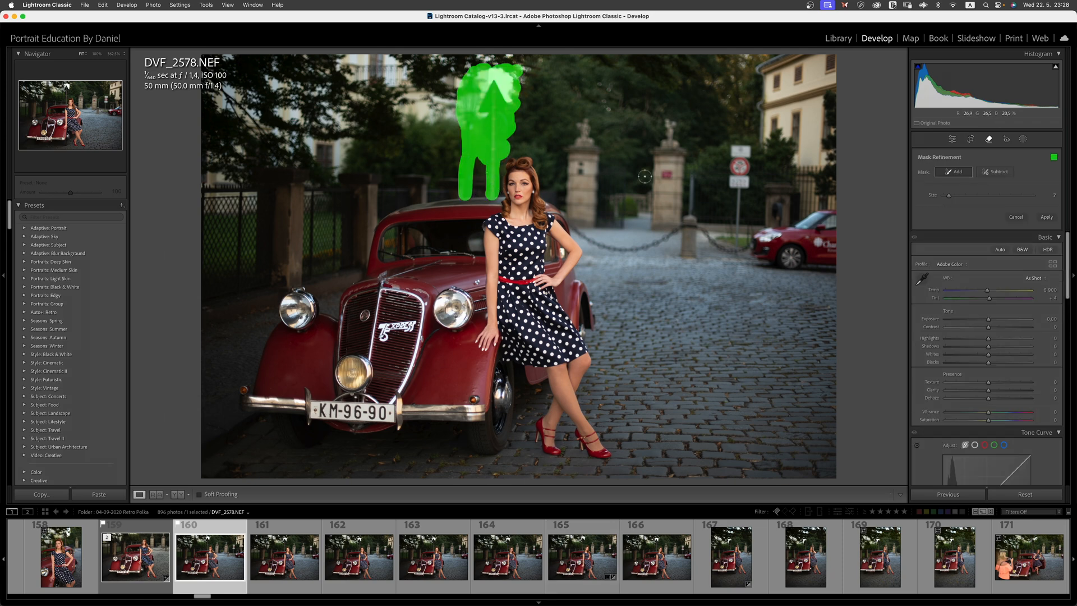
click(1044, 217)
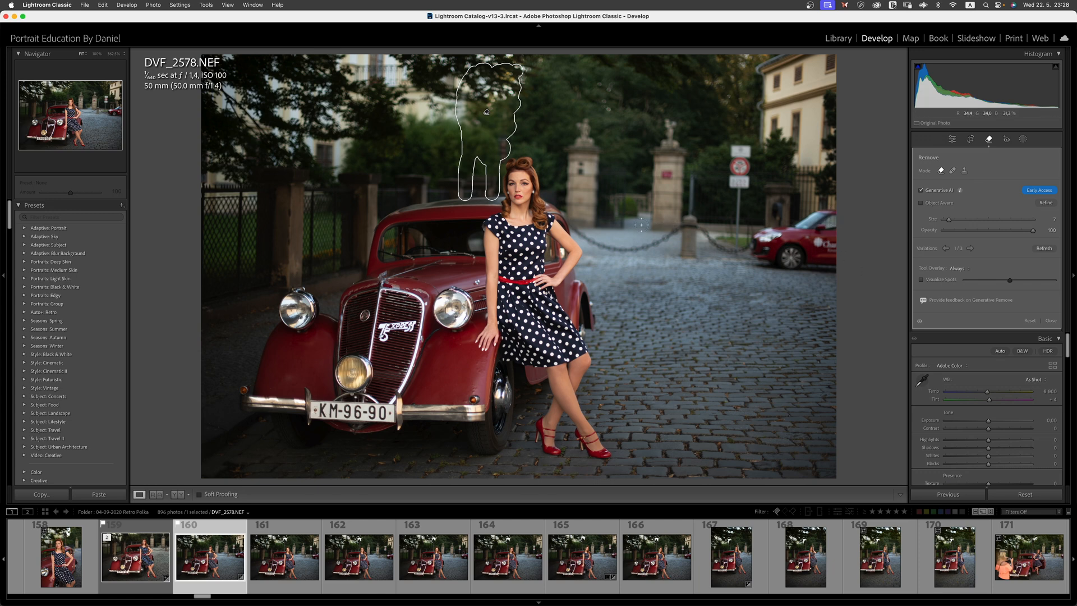
Try removing the whole red car in the background with generative Remove, compare its variations, and delete that removal.
mouse_move(829, 213)
mouse_down()
mouse_move(767, 229)
mouse_move(727, 263)
mouse_move(840, 269)
mouse_move(817, 269)
mouse_move(838, 208)
mouse_move(757, 255)
mouse_move(781, 260)
mouse_move(827, 235)
mouse_move(819, 258)
mouse_up()
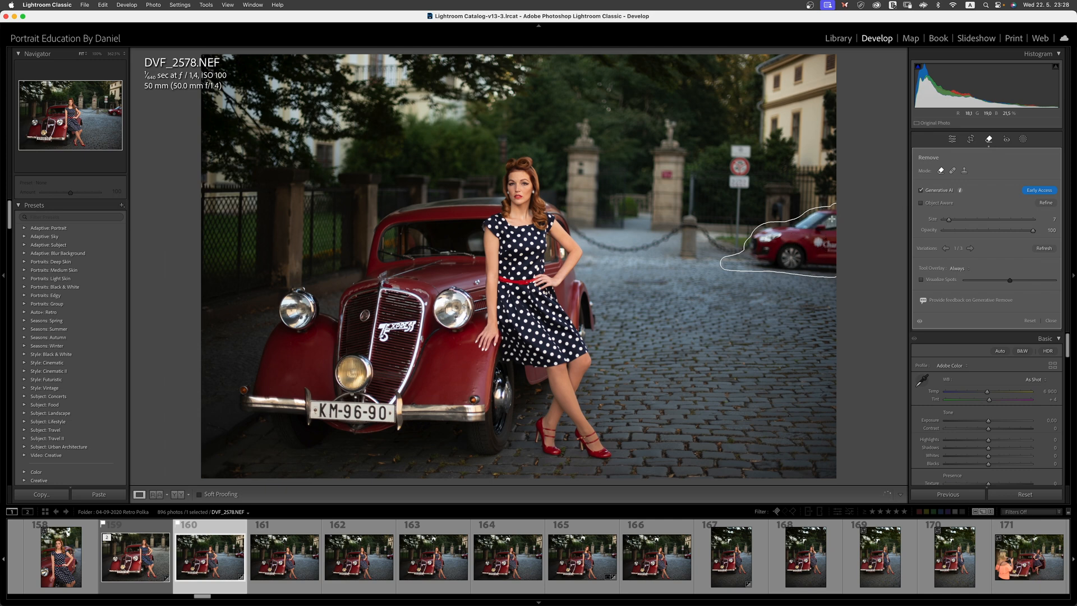
drag(832, 219, 821, 213)
drag(836, 255, 829, 253)
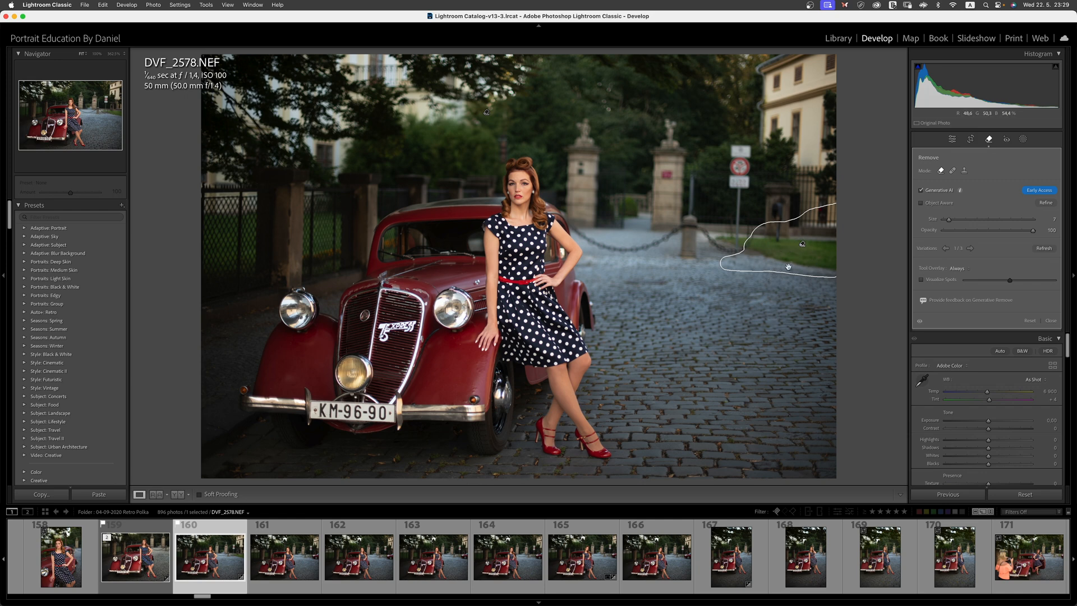
click(971, 249)
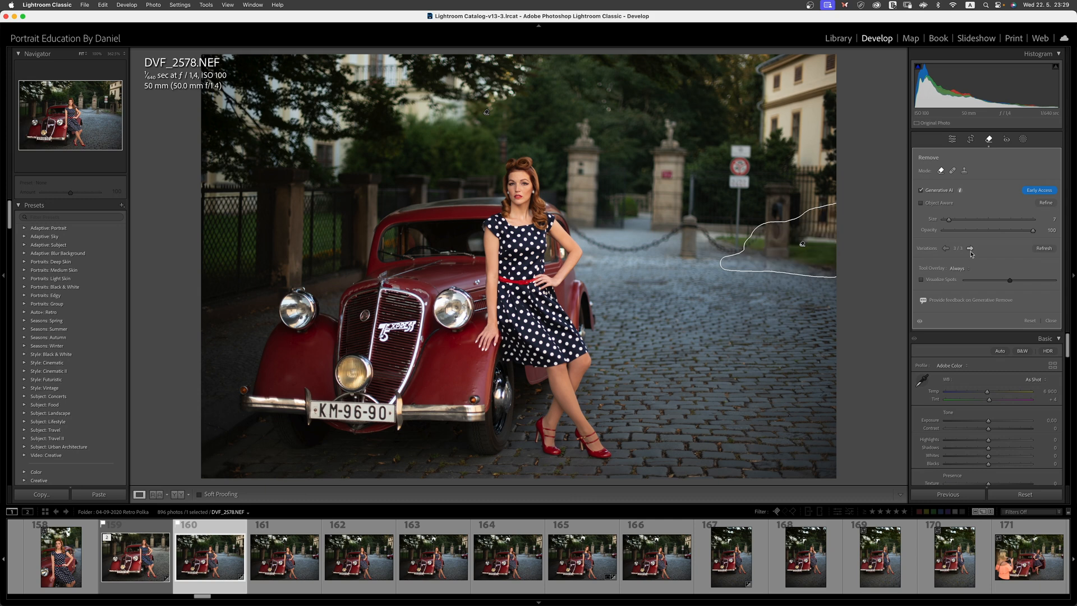
click(971, 251)
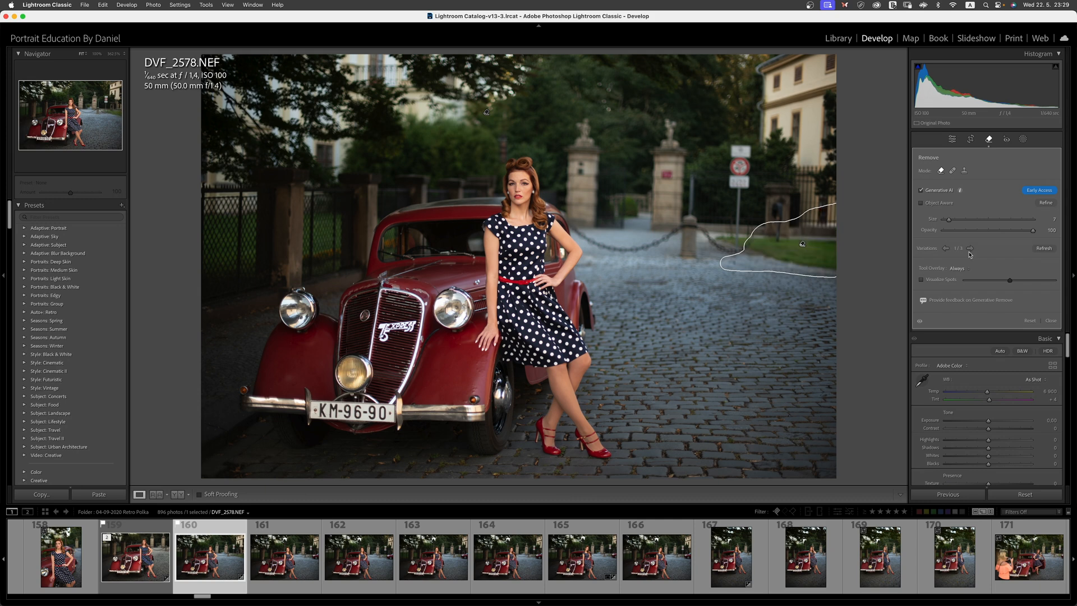
click(946, 249)
key(BackSpace)
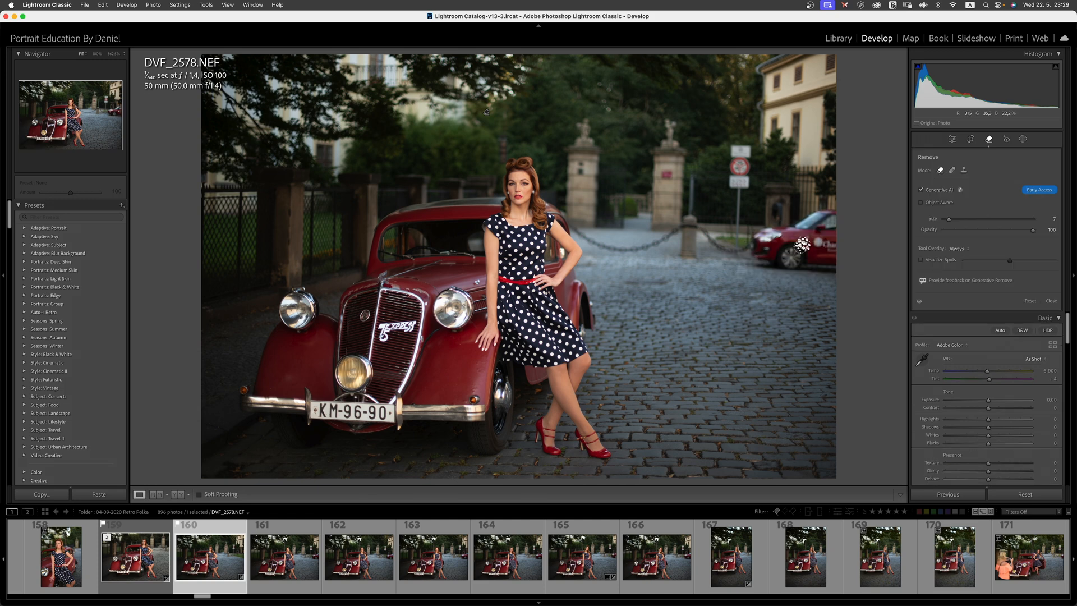
Crop the photo inward from its upper-right corner at the original aspect ratio, leaving only the front of the red background car in frame.
click(970, 139)
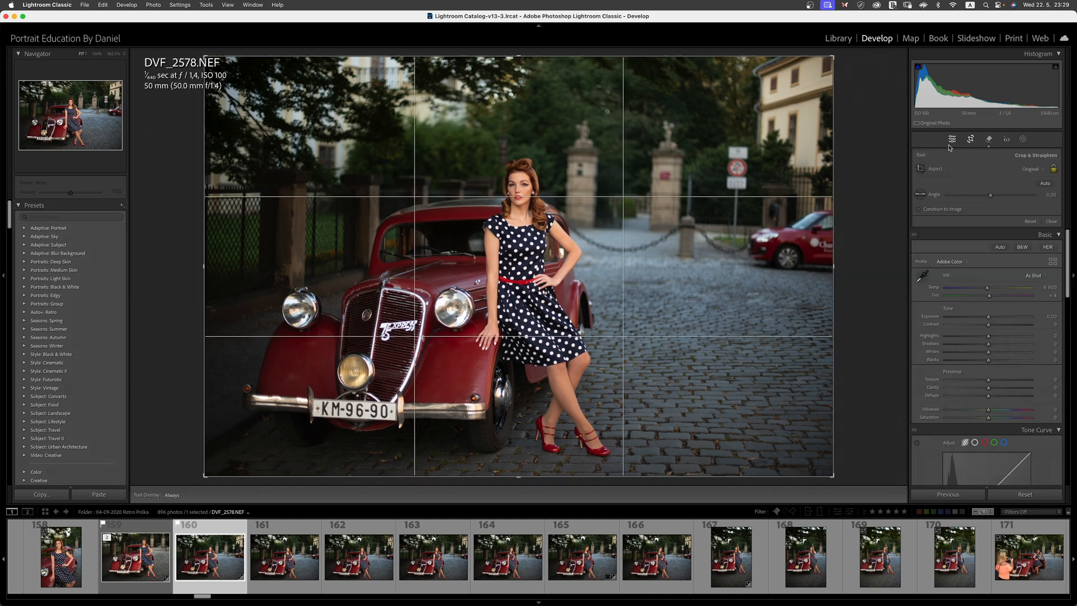
drag(833, 56, 862, 65)
key(Return)
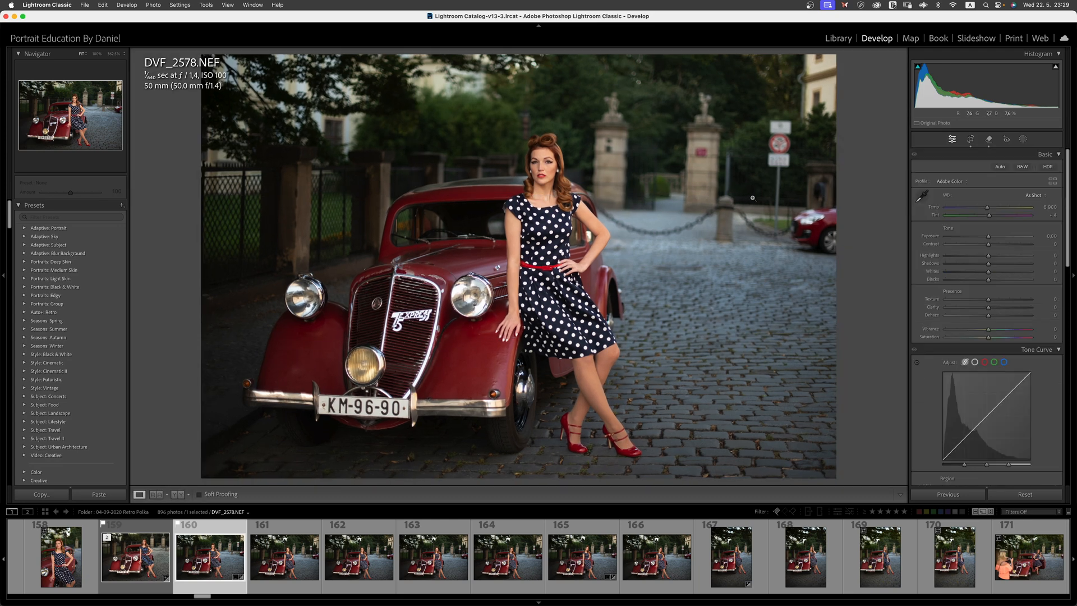
Mask the visible front of the red background car, apply generative Remove to it, and check another variation.
click(988, 139)
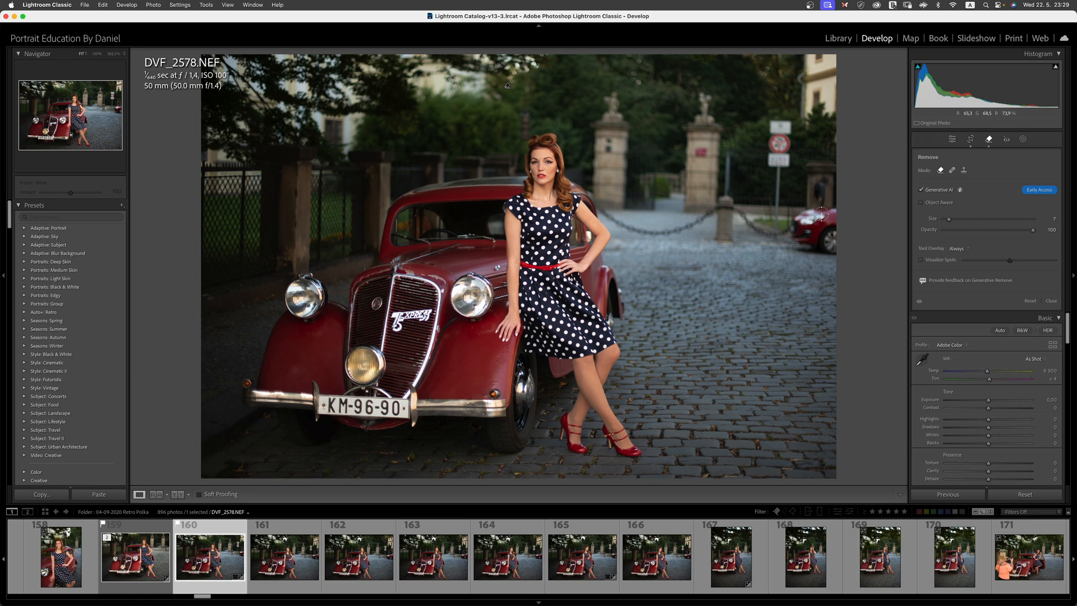
mouse_move(821, 214)
mouse_down()
mouse_move(798, 217)
mouse_move(836, 208)
mouse_move(792, 222)
mouse_move(795, 245)
mouse_move(776, 250)
mouse_move(829, 249)
mouse_move(811, 241)
mouse_move(825, 221)
mouse_move(807, 226)
mouse_move(836, 216)
mouse_move(833, 245)
mouse_move(815, 255)
mouse_move(837, 234)
mouse_up()
drag(816, 216, 835, 211)
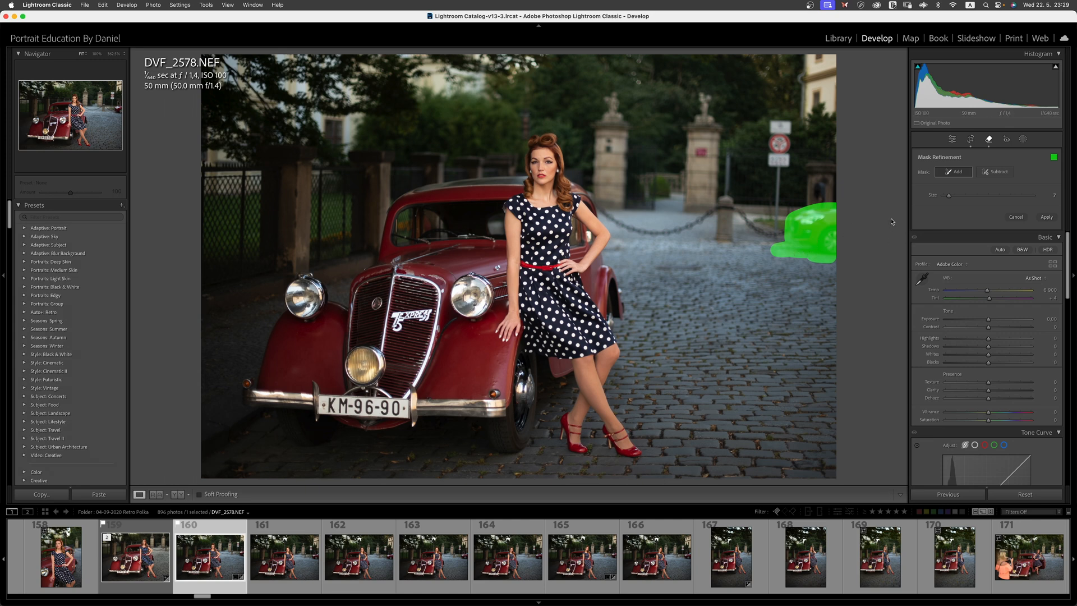
click(1045, 218)
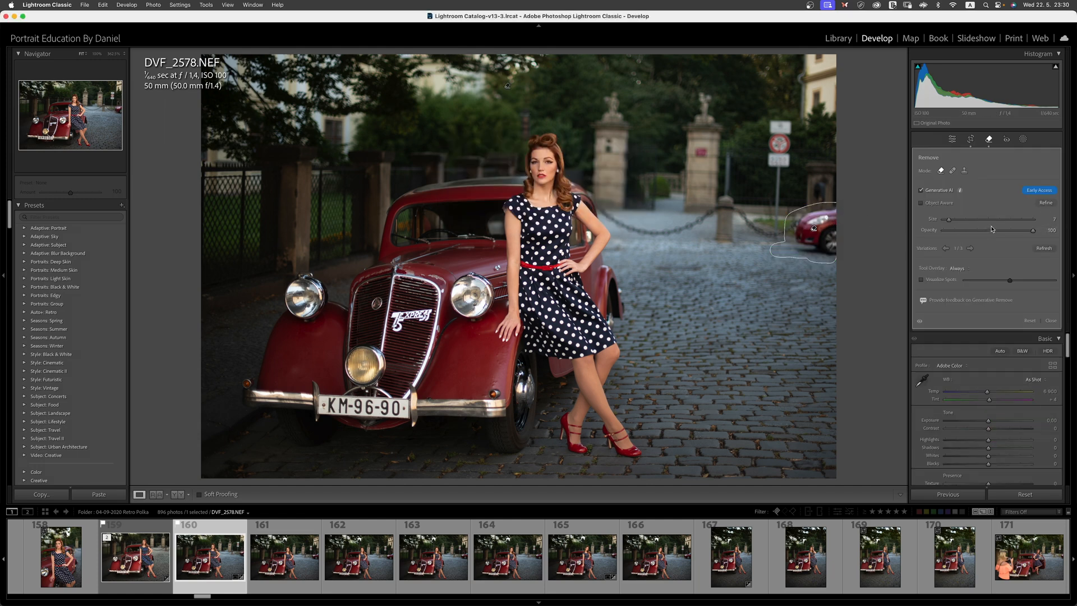
click(971, 249)
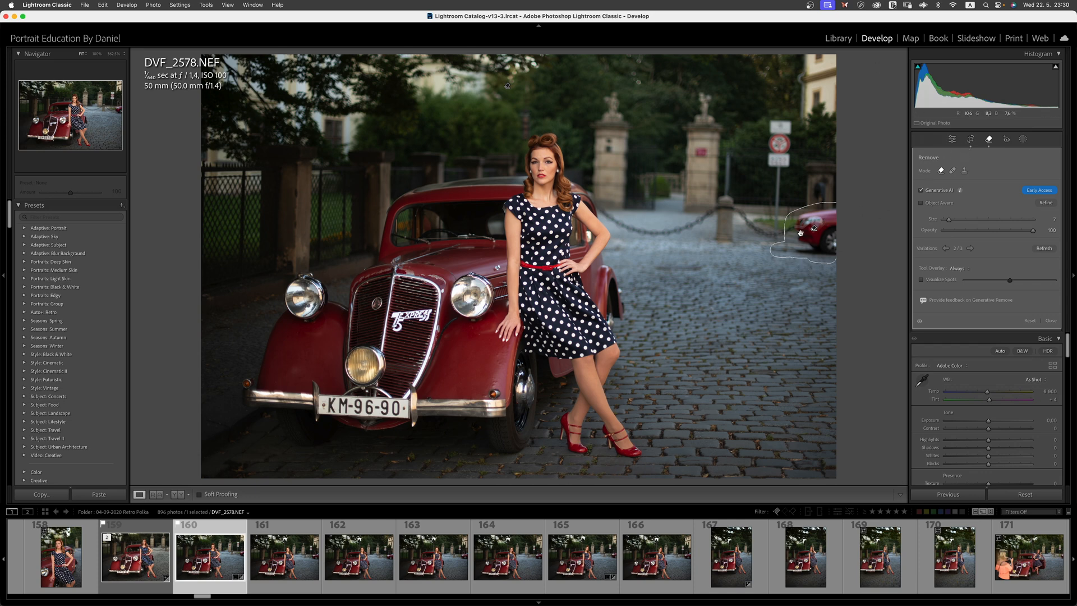
Restore the uncropped frame, and extend the car's removal mask over the entire red car before regenerating it.
click(971, 139)
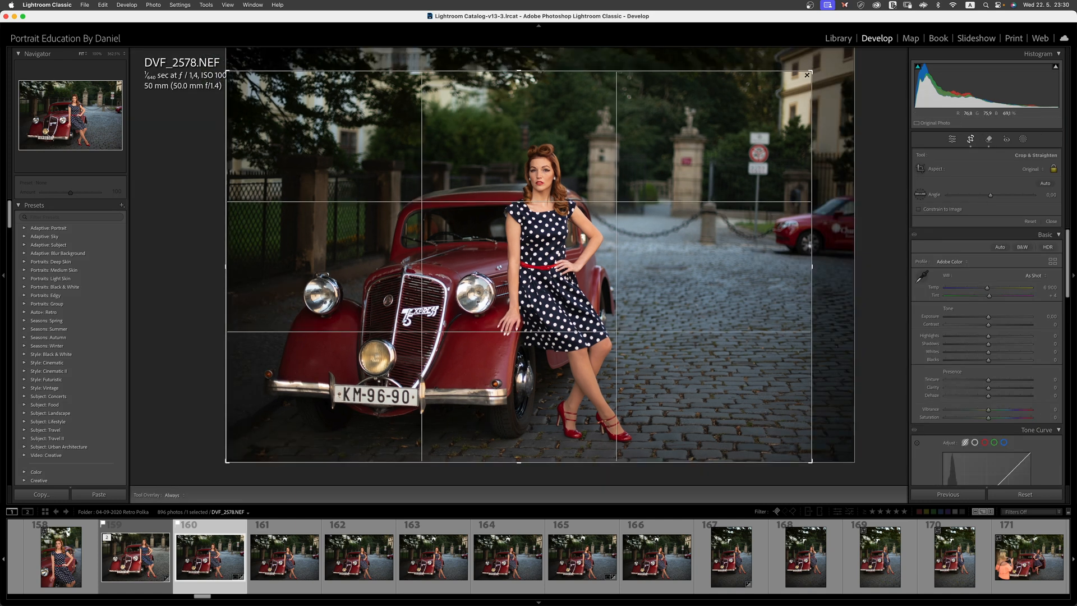
key(Return)
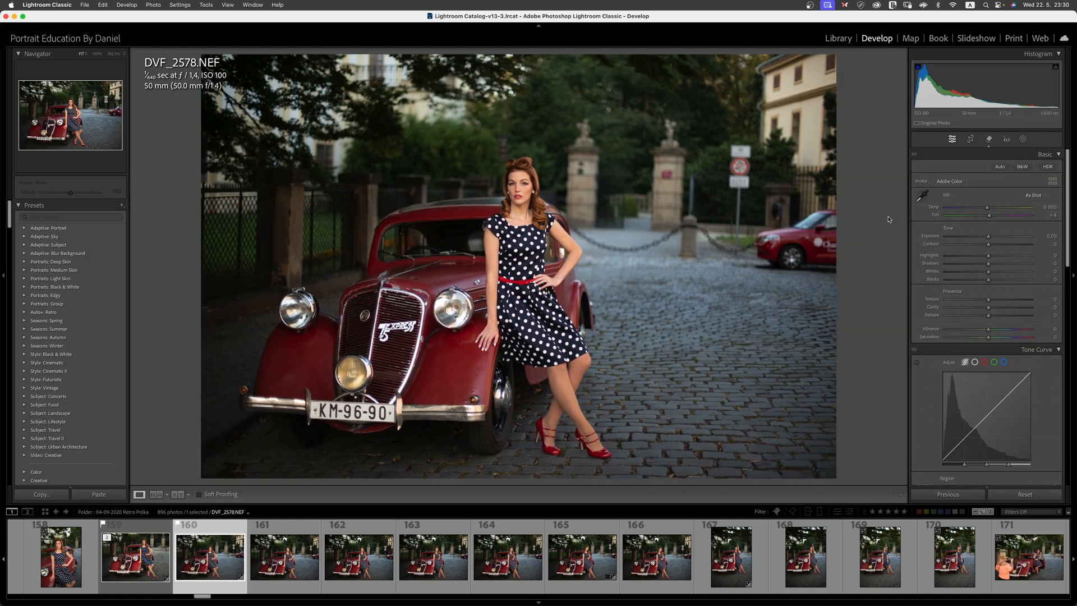
click(989, 139)
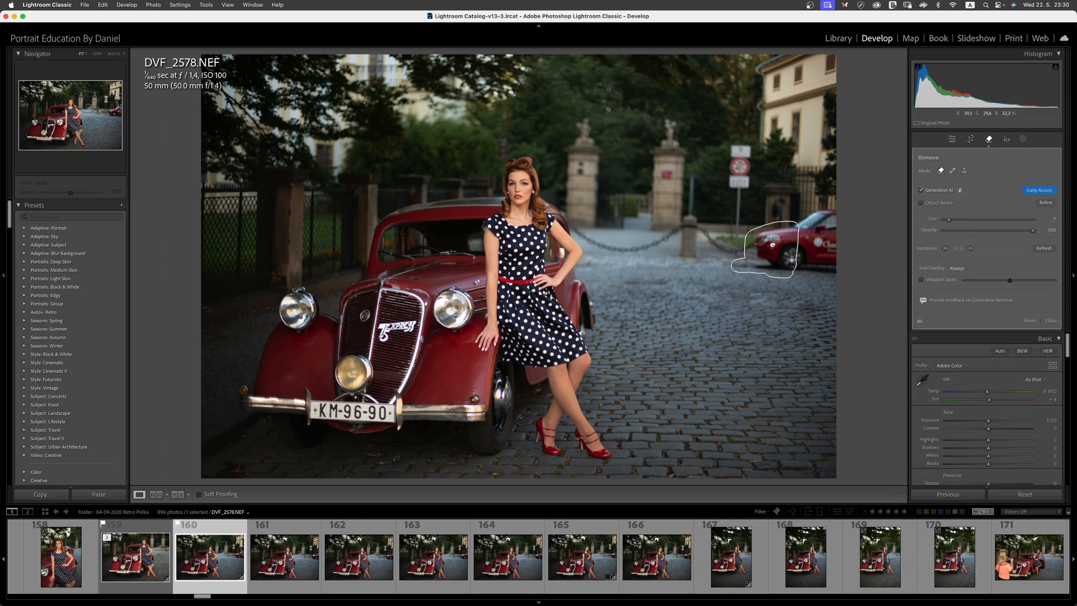
click(628, 203)
click(1046, 202)
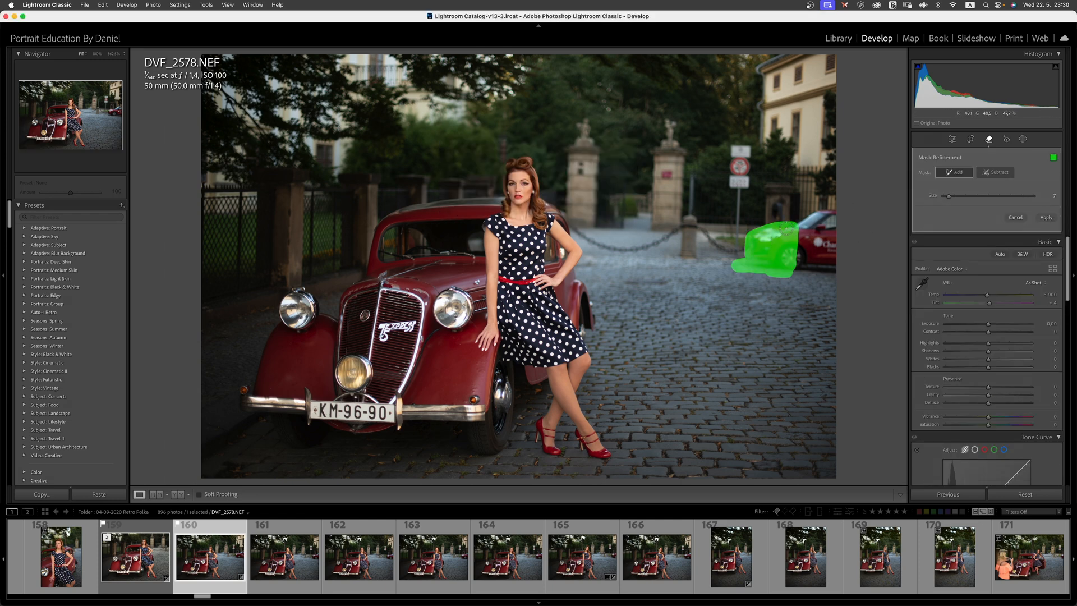
mouse_move(784, 230)
mouse_down()
mouse_move(809, 221)
mouse_move(788, 230)
mouse_move(822, 211)
mouse_move(788, 229)
mouse_move(829, 240)
mouse_move(806, 250)
mouse_move(808, 262)
mouse_move(835, 262)
mouse_move(827, 249)
mouse_move(837, 249)
mouse_move(829, 270)
mouse_move(832, 247)
mouse_up()
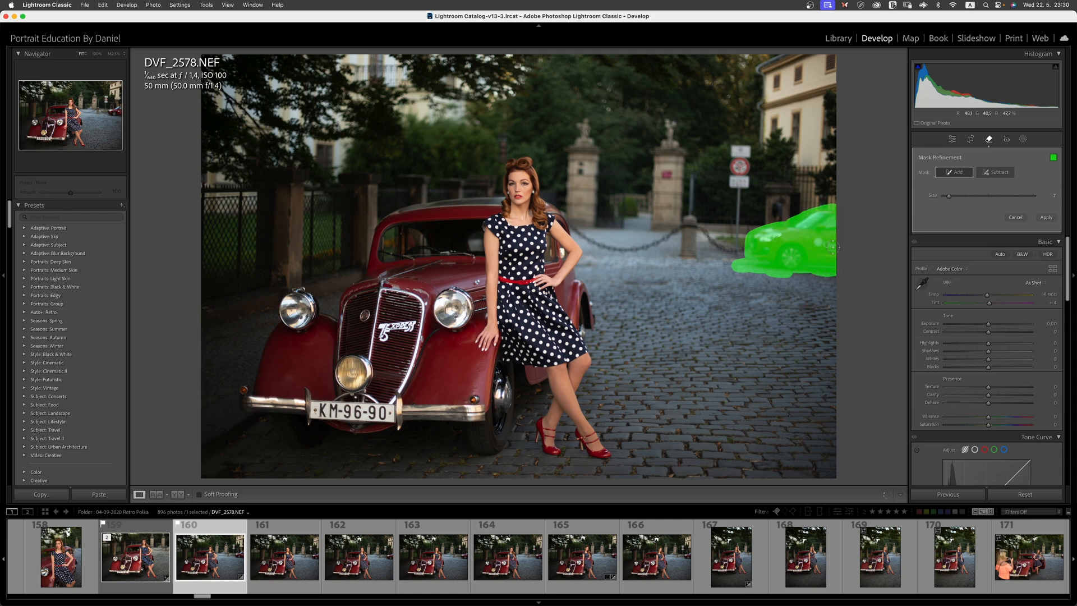
click(1046, 217)
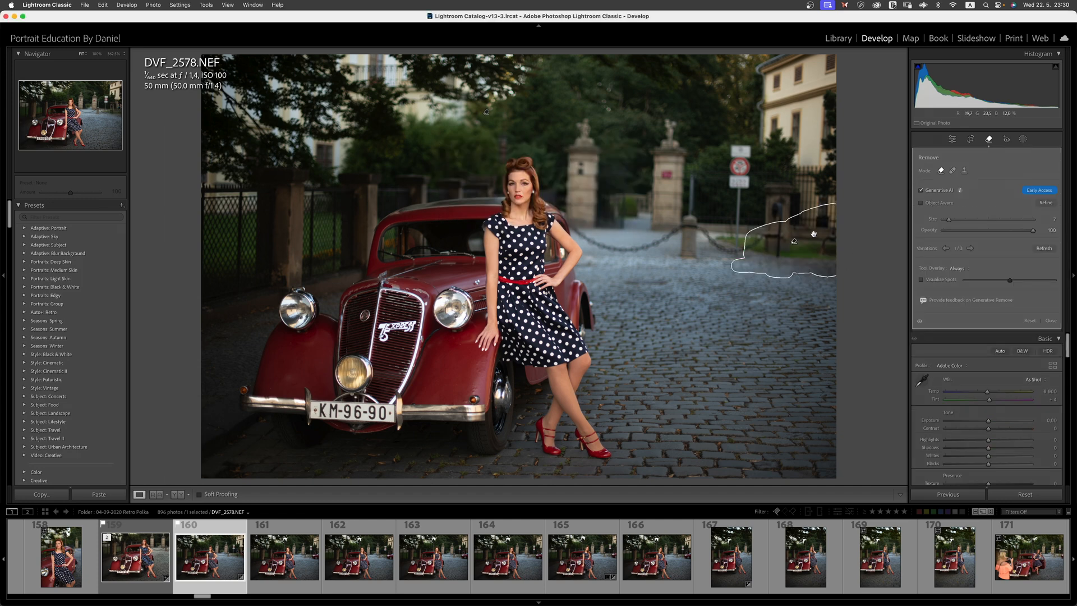
Advance through the car removal's variations to the third one, and check the photo without the removal outline.
click(970, 248)
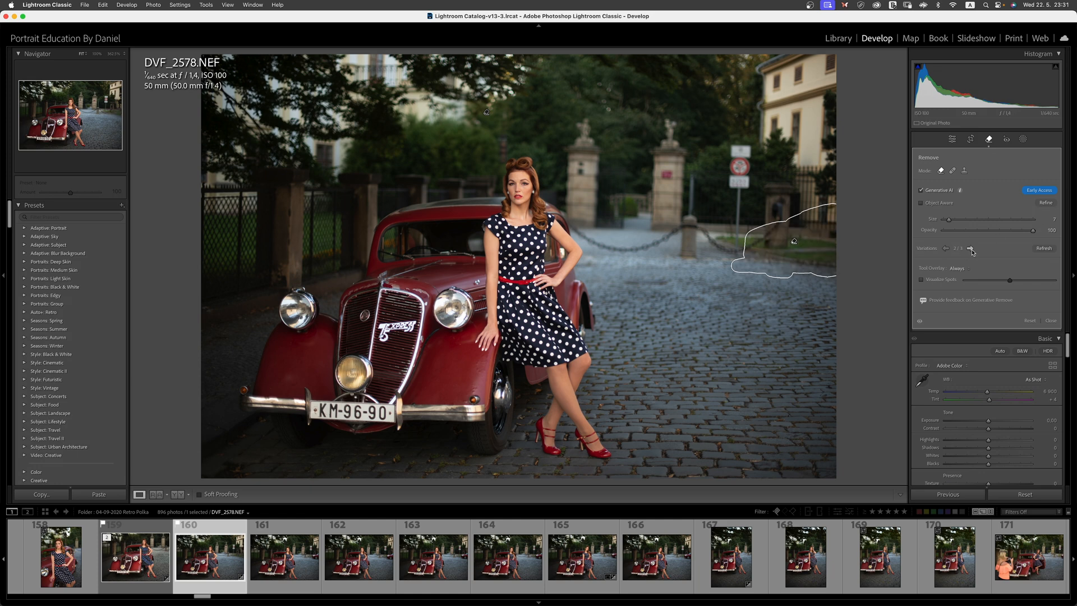
click(970, 249)
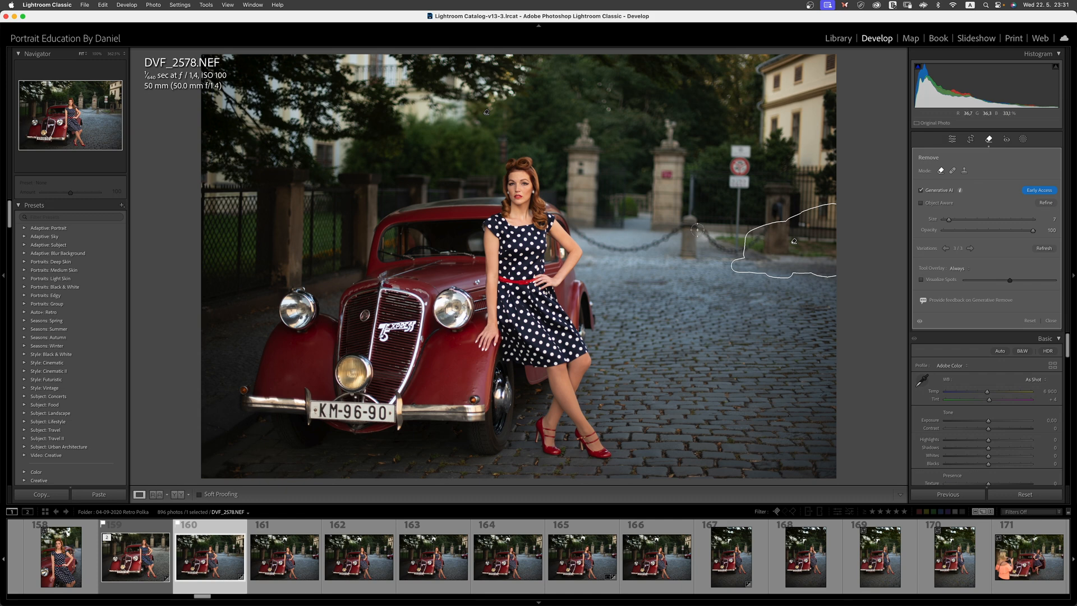
click(949, 139)
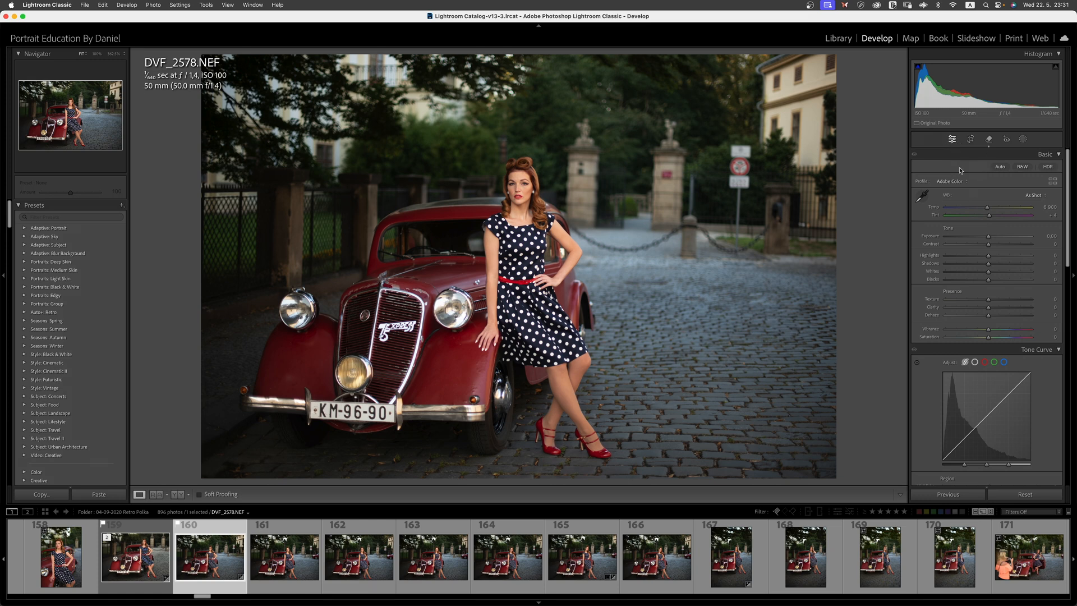
click(989, 139)
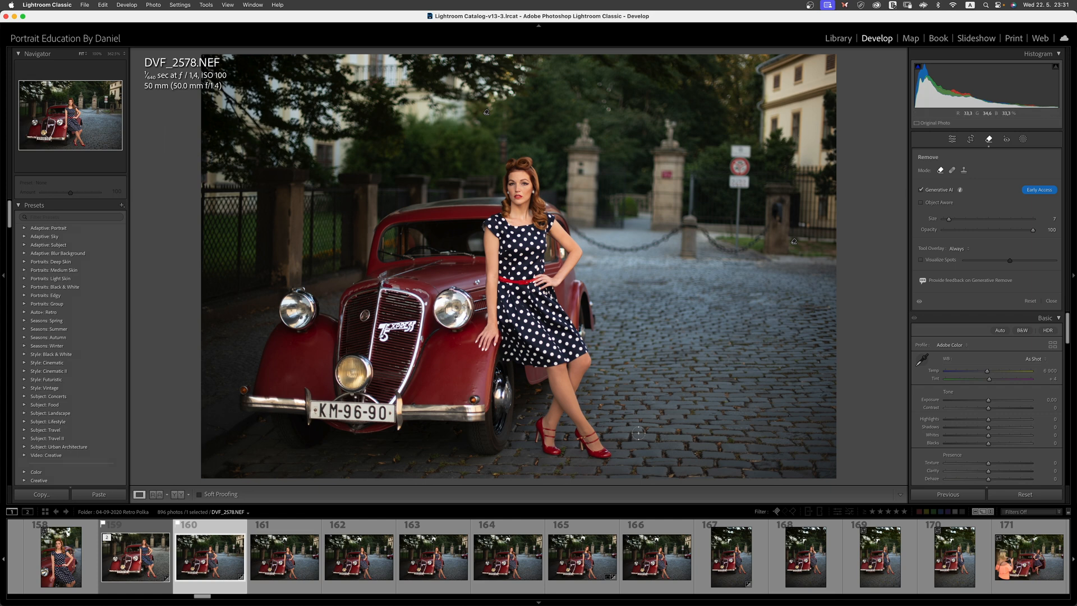
Switch back to Photoshop and look over the variations of the Generative Fill layer.
mouse_move(624, 604)
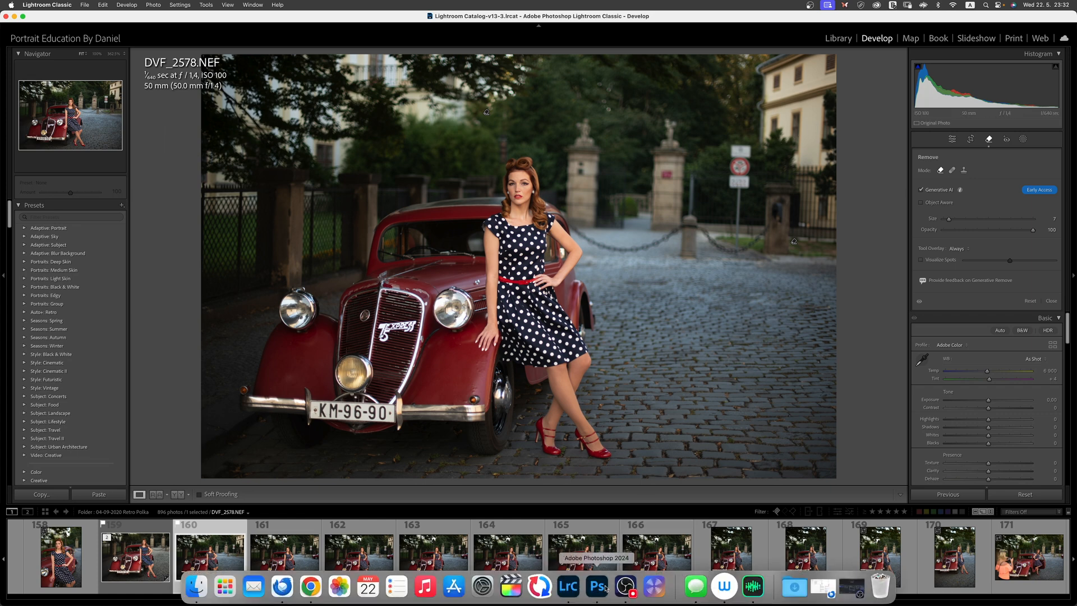
click(599, 586)
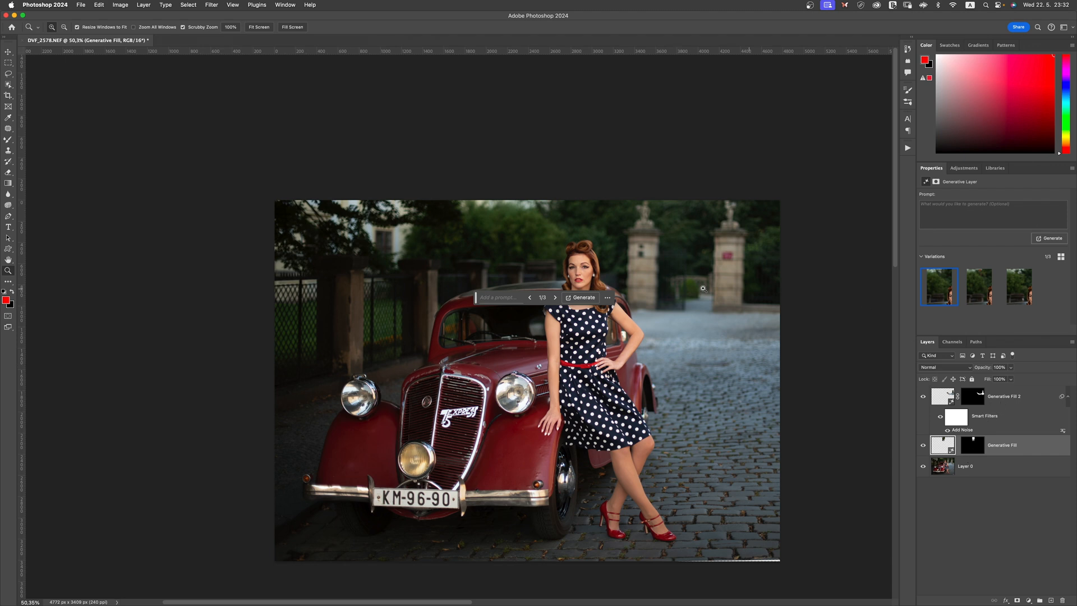
click(994, 274)
click(991, 251)
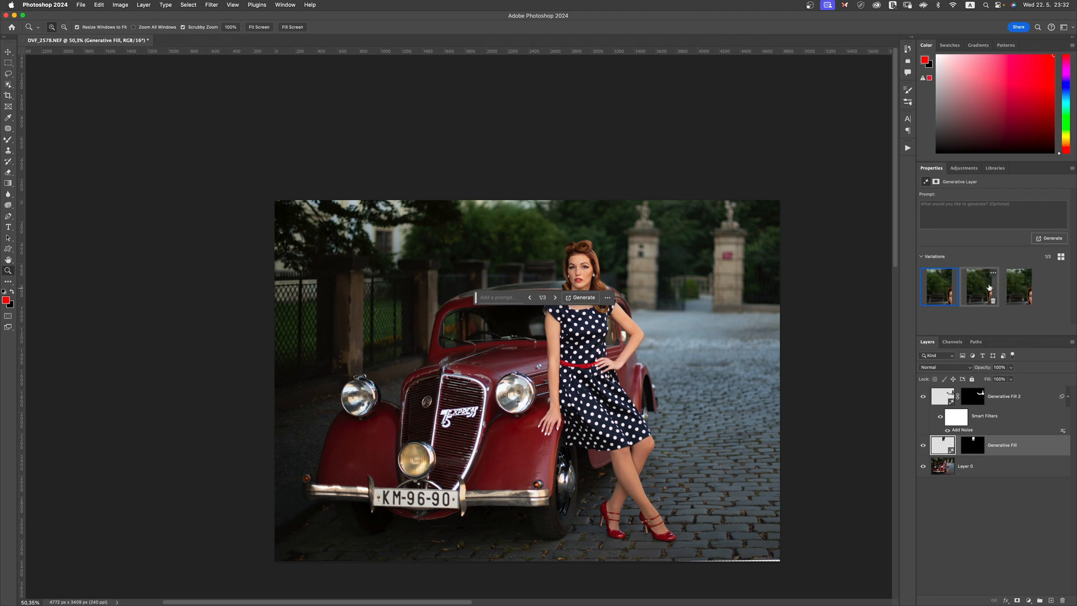